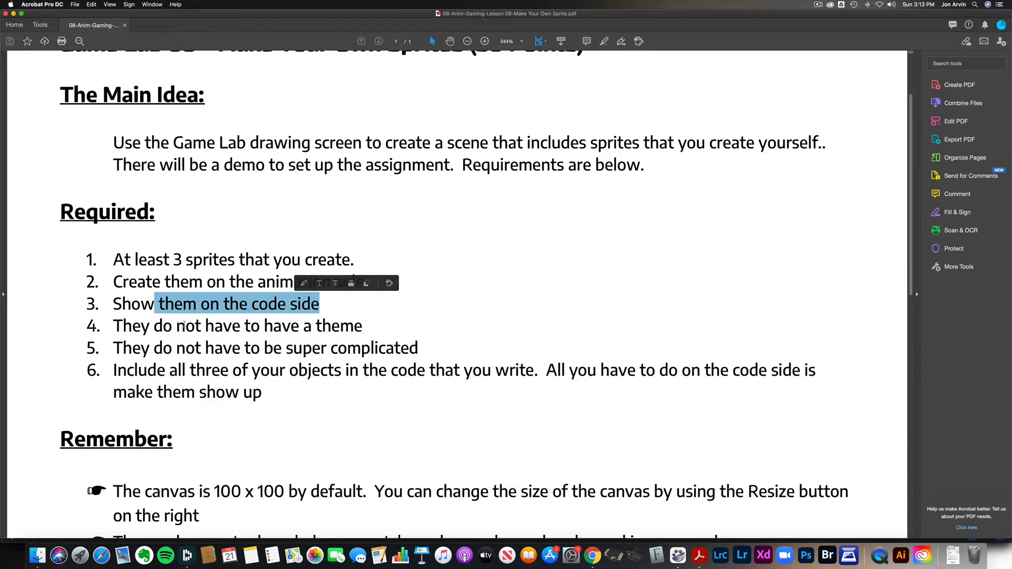
Step: Review the assignment's numbered requirements and its Remember notes in the lesson PDF
left_click_drag(176, 326, 363, 327)
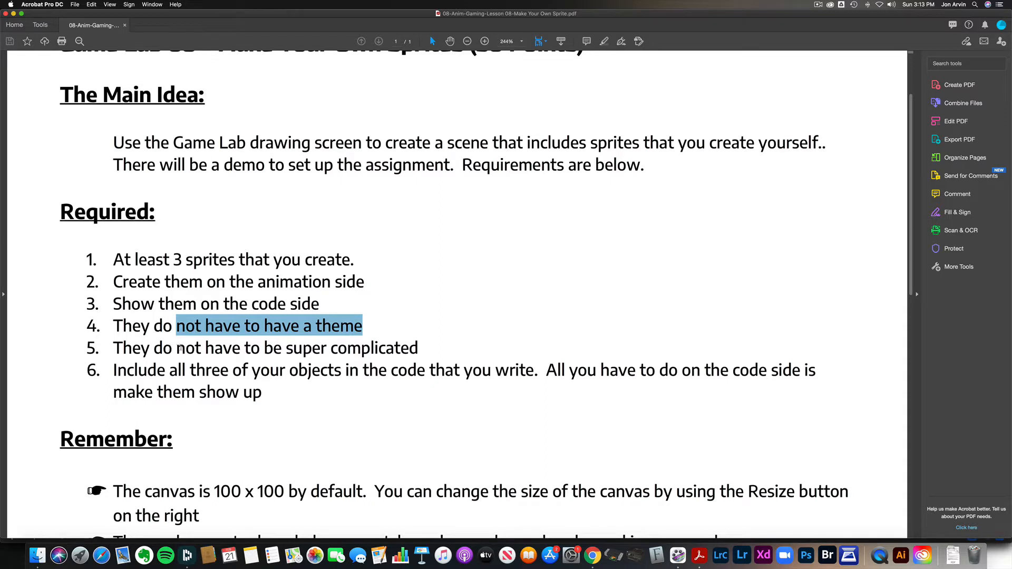
left_click_drag(173, 349, 413, 350)
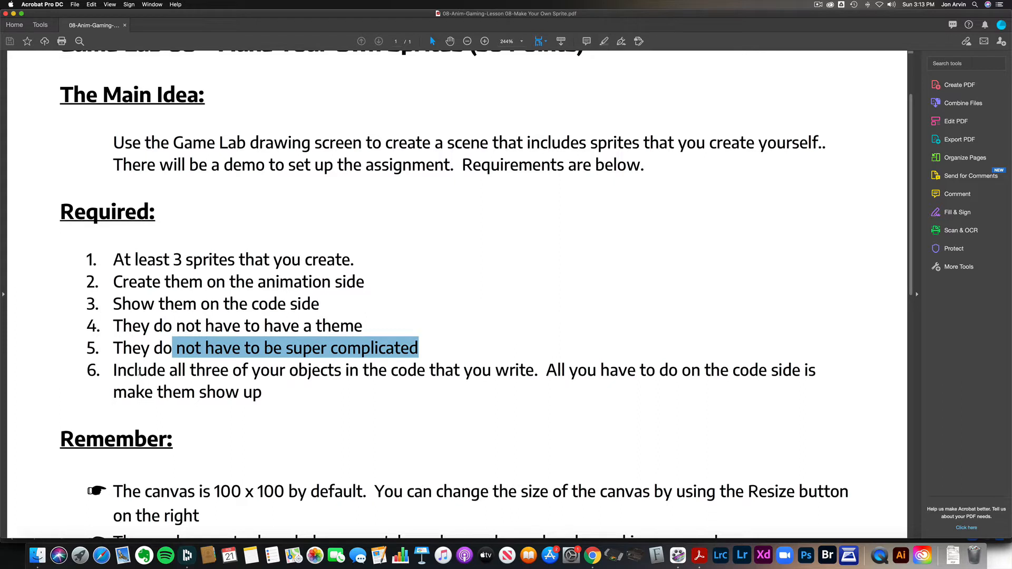
left_click_drag(138, 370, 535, 370)
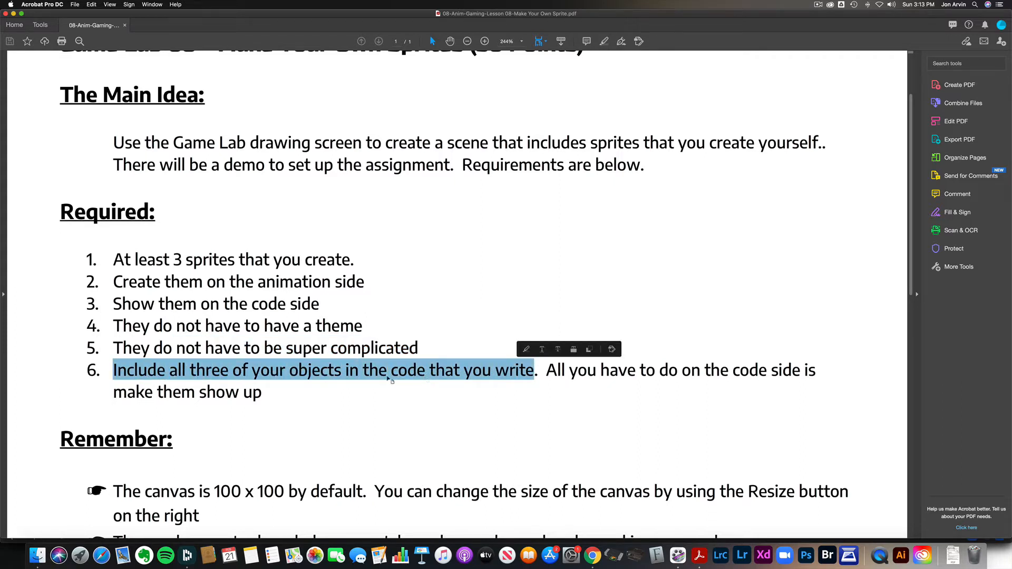
scroll(388, 379, "down", 5)
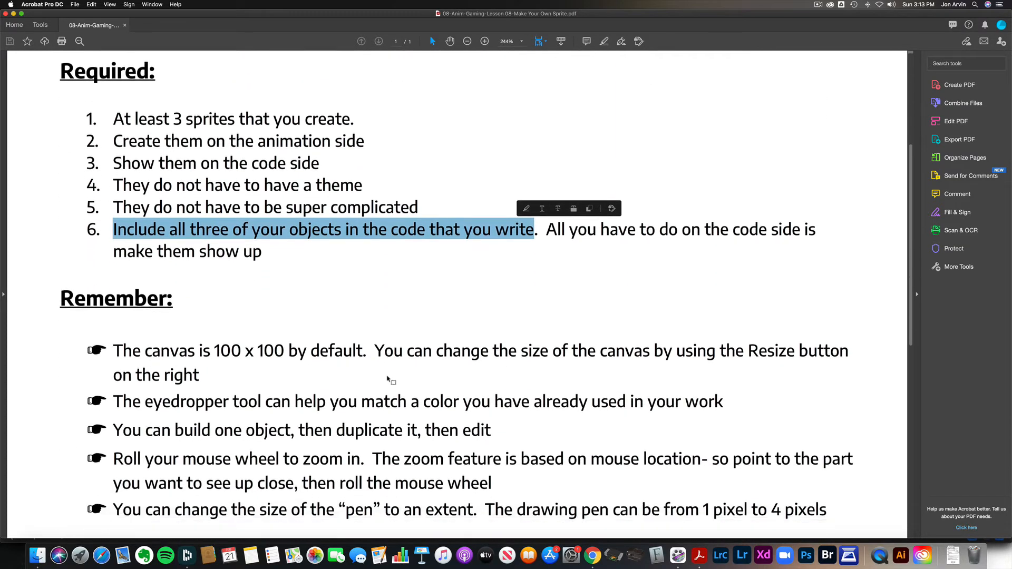
scroll(387, 376, "down", 1)
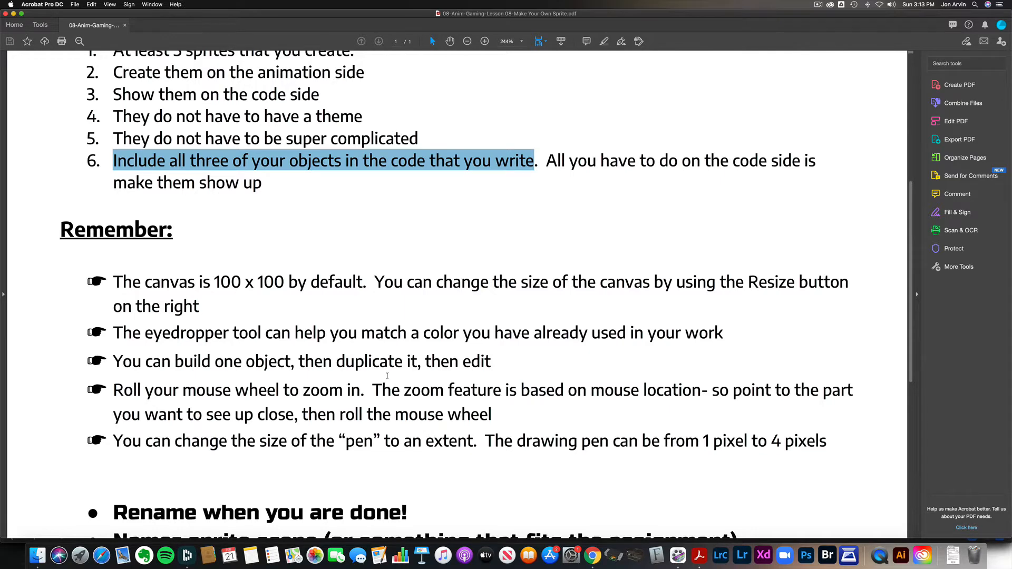
scroll(387, 376, "down", 1)
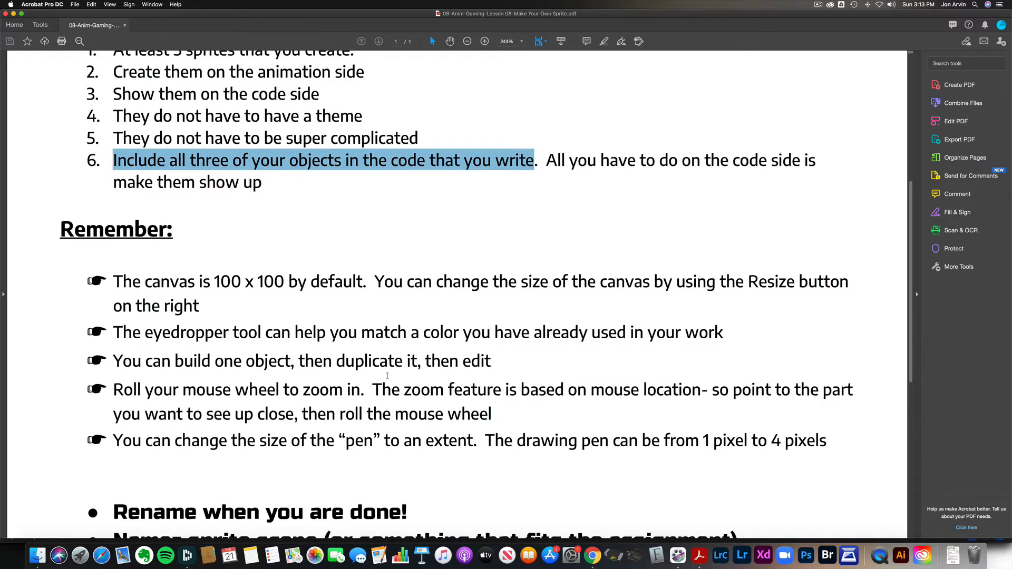
Step: Switch to Chrome, open the "08 make sprite demo" project from the Code.org project list and run it
left_click(593, 555)
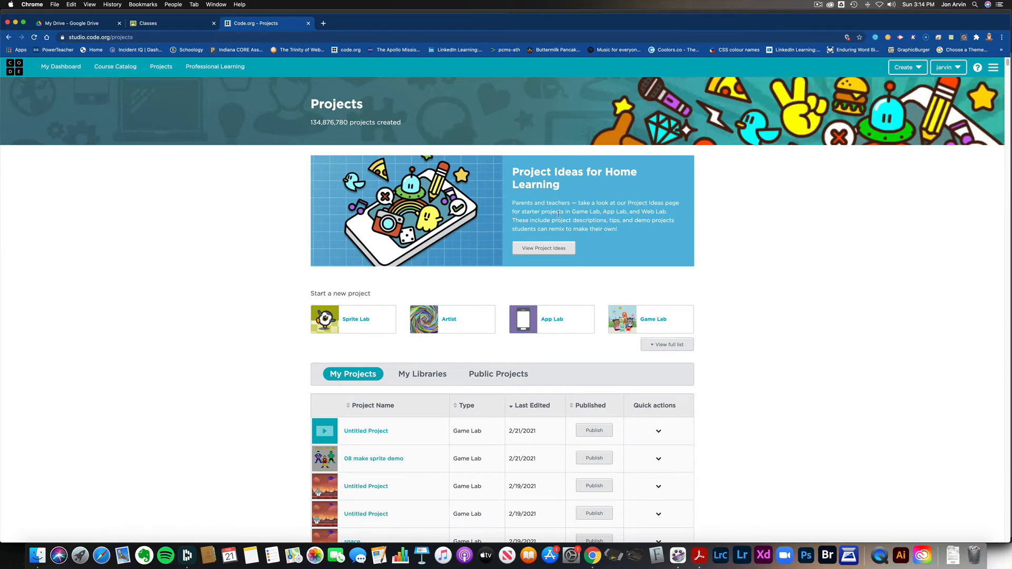
left_click(391, 459)
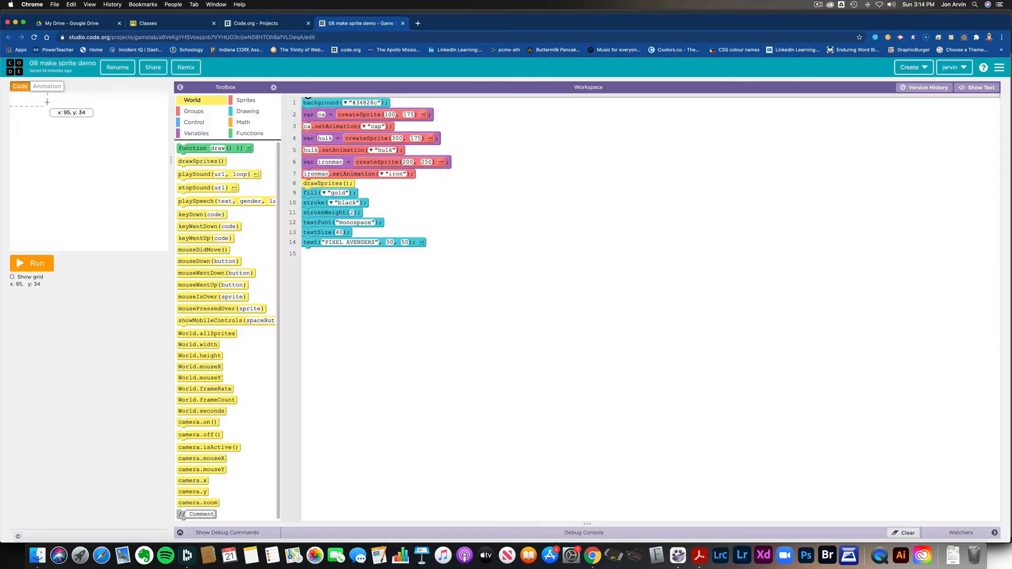
left_click(29, 266)
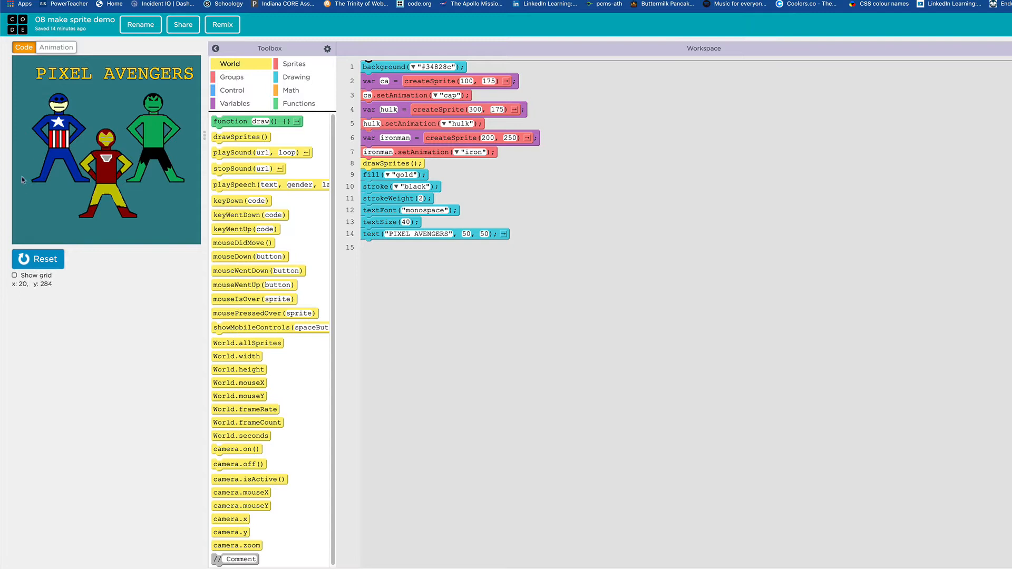
Step: Examine the demo's animations: the blank figure copy, cap, hulk and iron
left_click(57, 49)
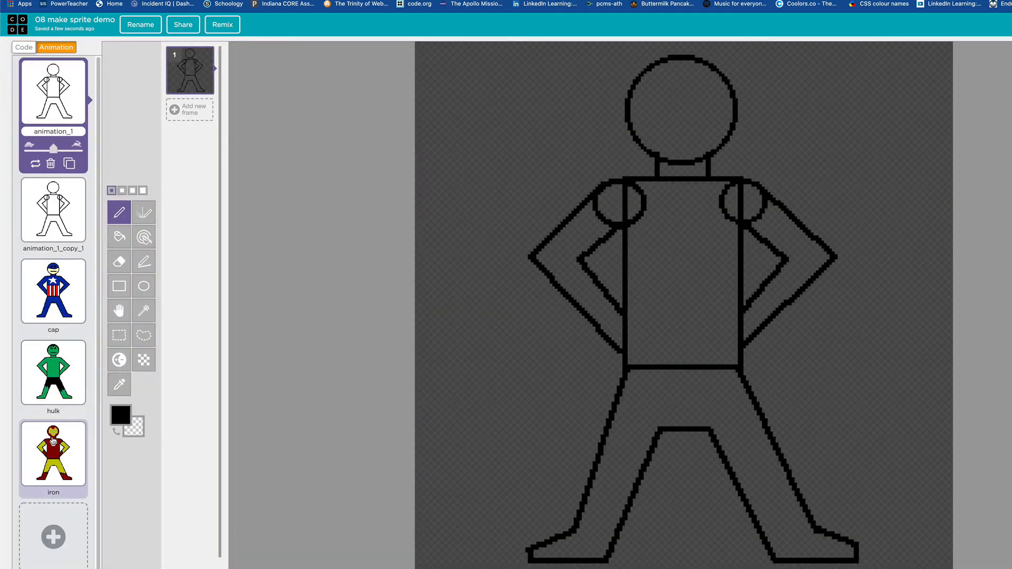
left_click(56, 228)
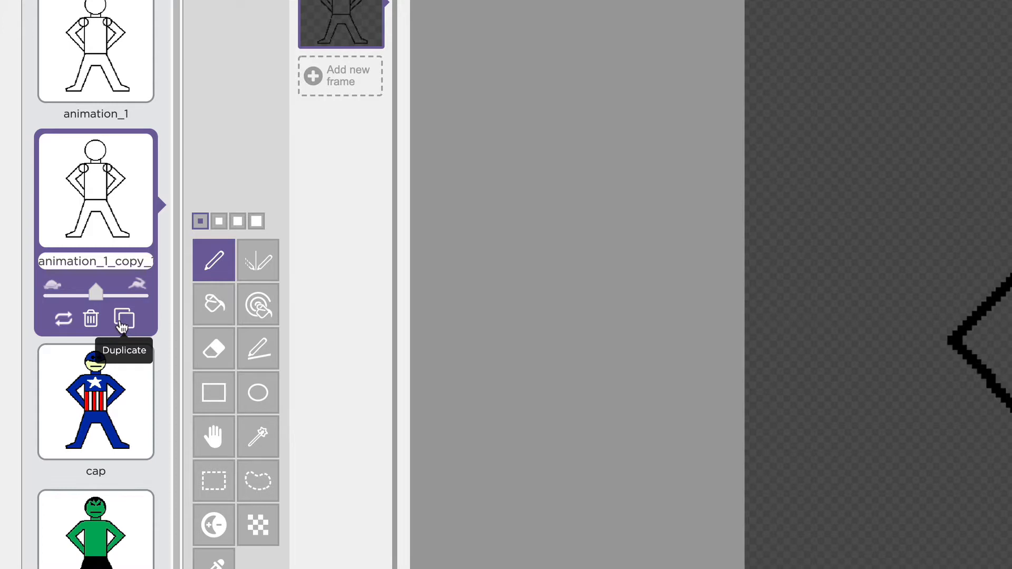
left_click(108, 419)
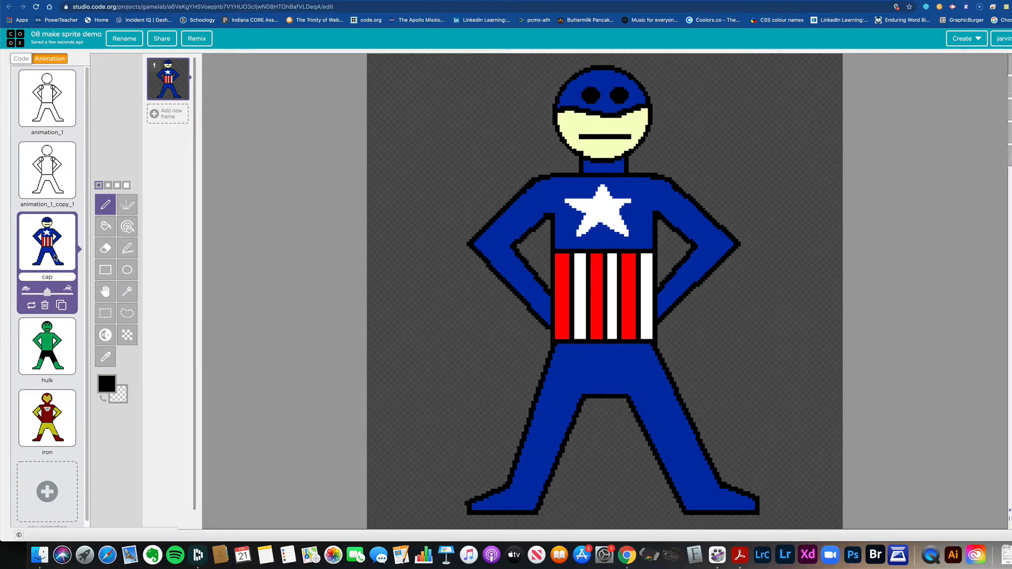
left_click(51, 349)
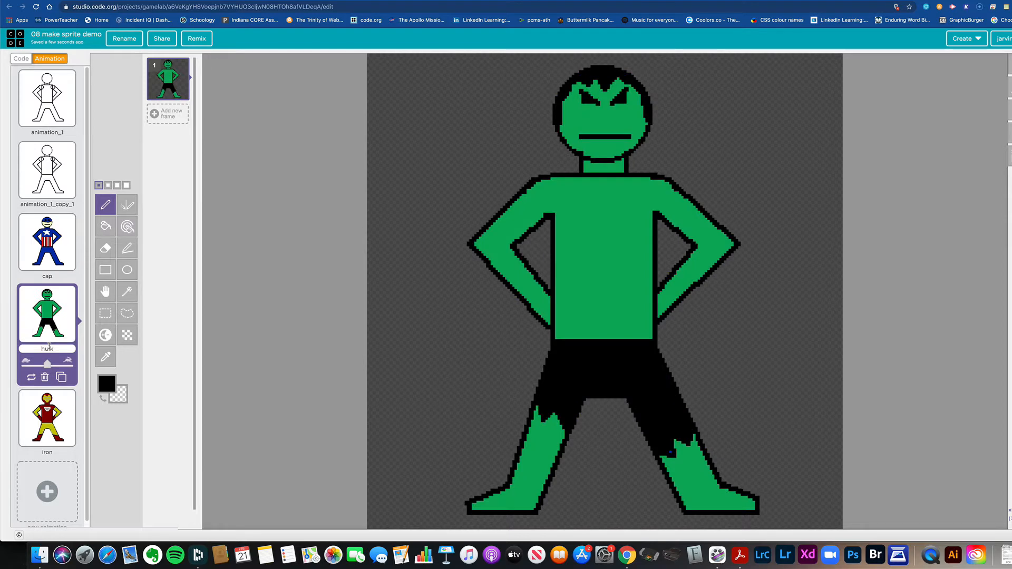
left_click(51, 416)
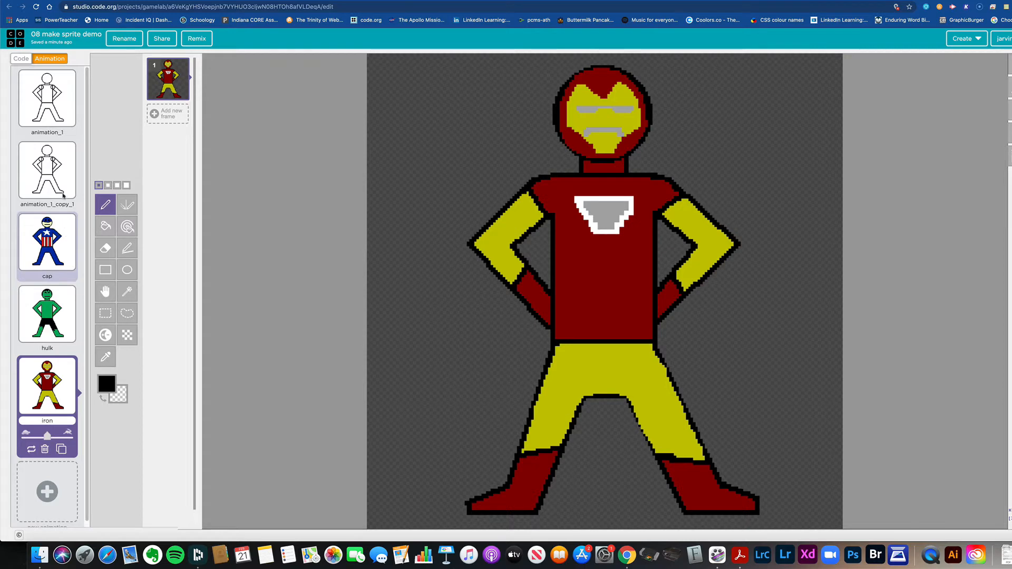
Step: Start a new Game Lab project from the Code.org projects page and remove the default draw function from its code
left_click(339, 0)
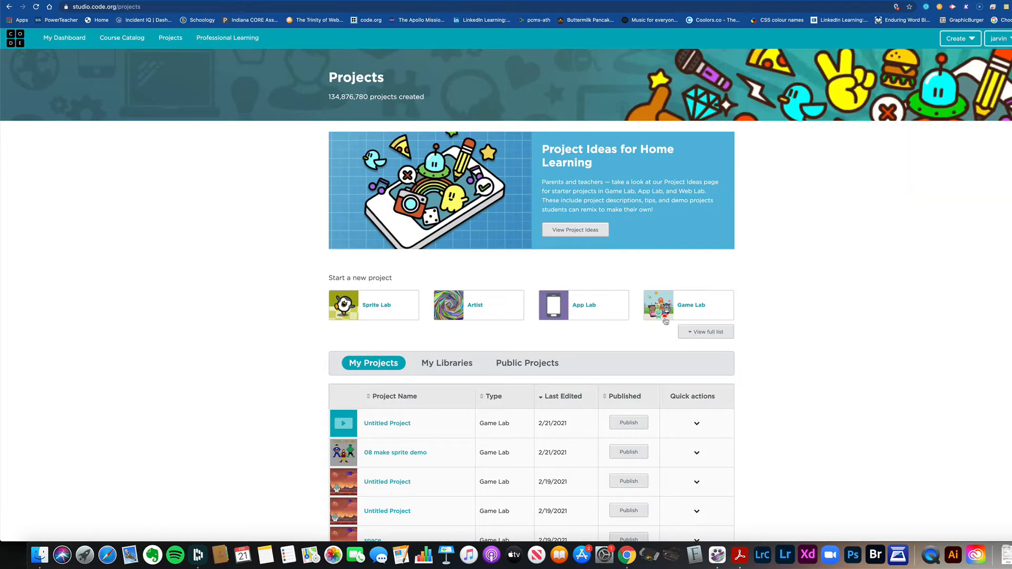
left_click(704, 308)
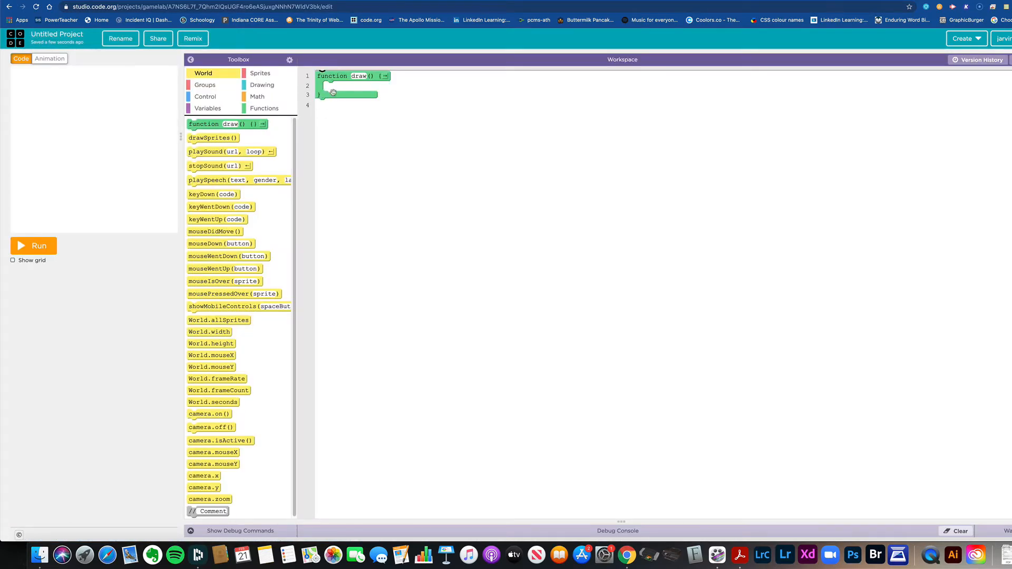
mouse_move(324, 79)
left_mouse_down()
mouse_move(311, 93)
mouse_move(385, 116)
mouse_move(225, 161)
left_mouse_up()
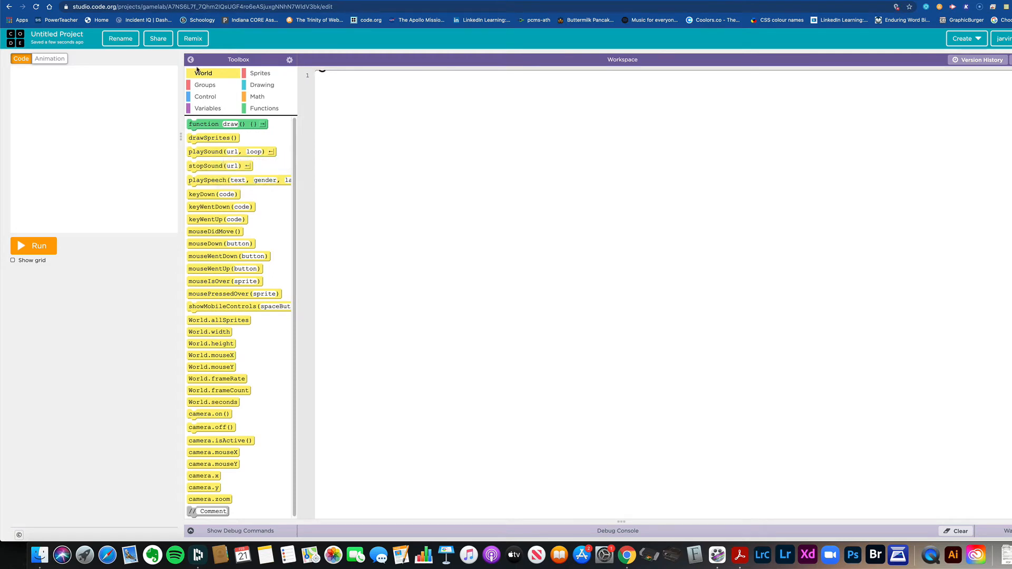
Step: Add a new draw-your-own animation and draw a black circle outline that nearly fills its canvas
left_click(48, 59)
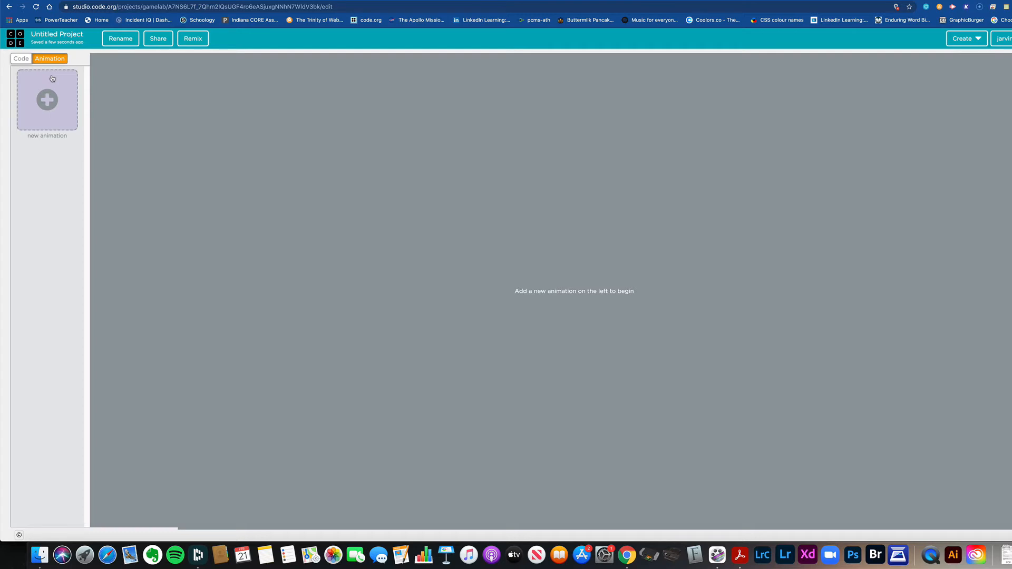
left_click(48, 106)
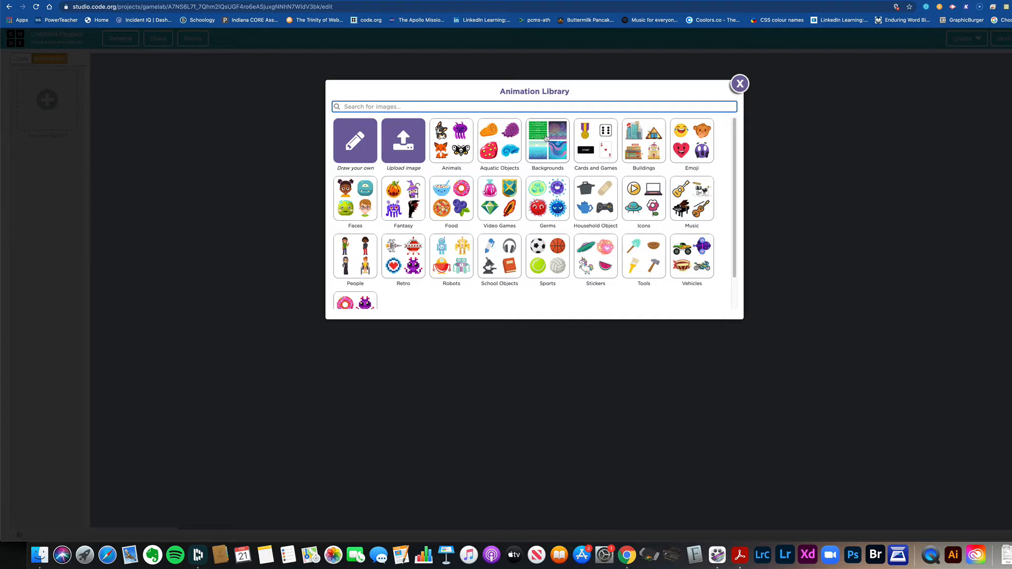
left_click(354, 143)
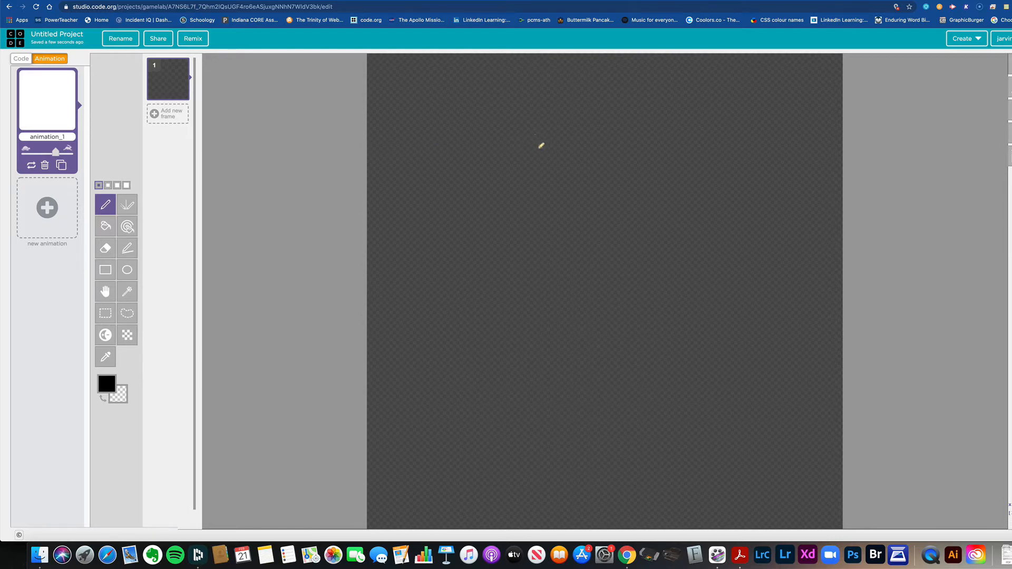
left_click(127, 271)
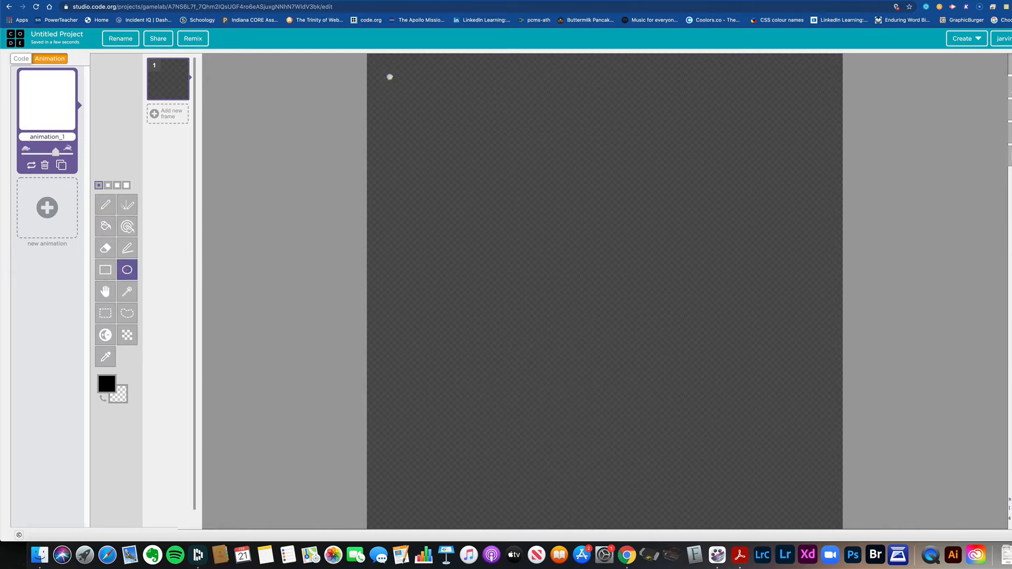
left_click_drag(388, 77, 826, 502)
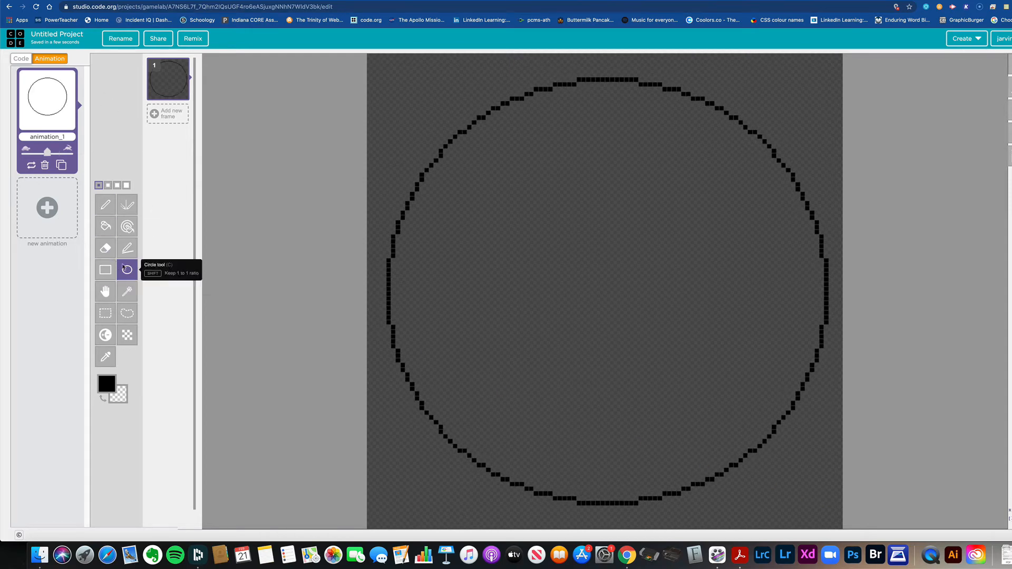
Step: Fill the circle with red (#df0a0a) and rename the animation "dot"
left_click(104, 231)
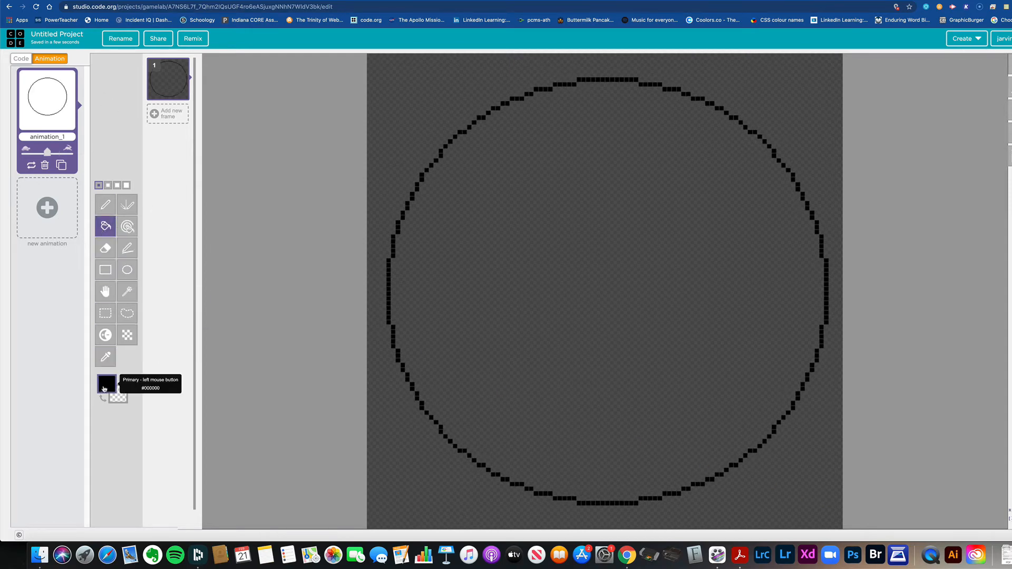
left_click(113, 389)
left_click(168, 414)
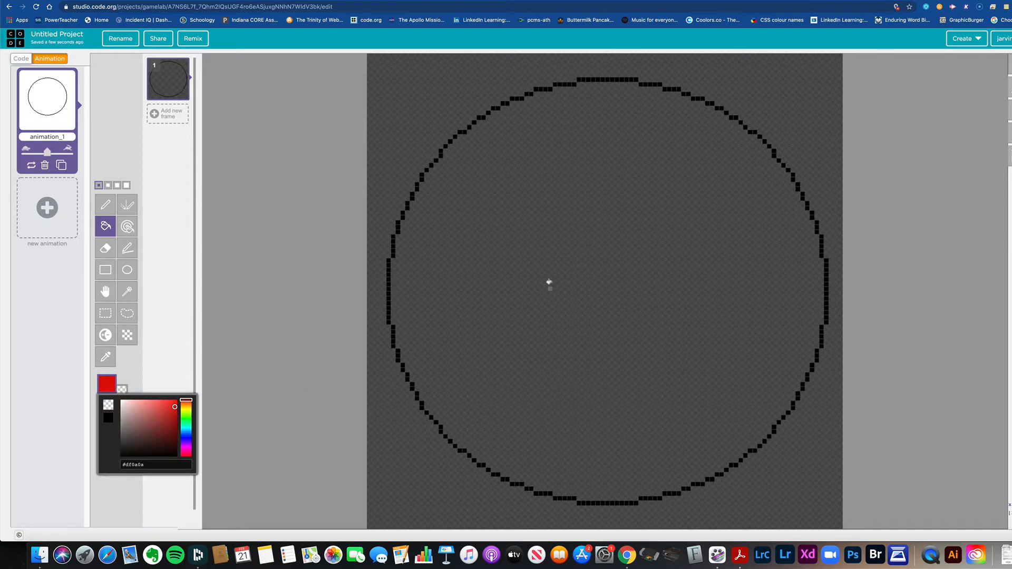
left_click(554, 271)
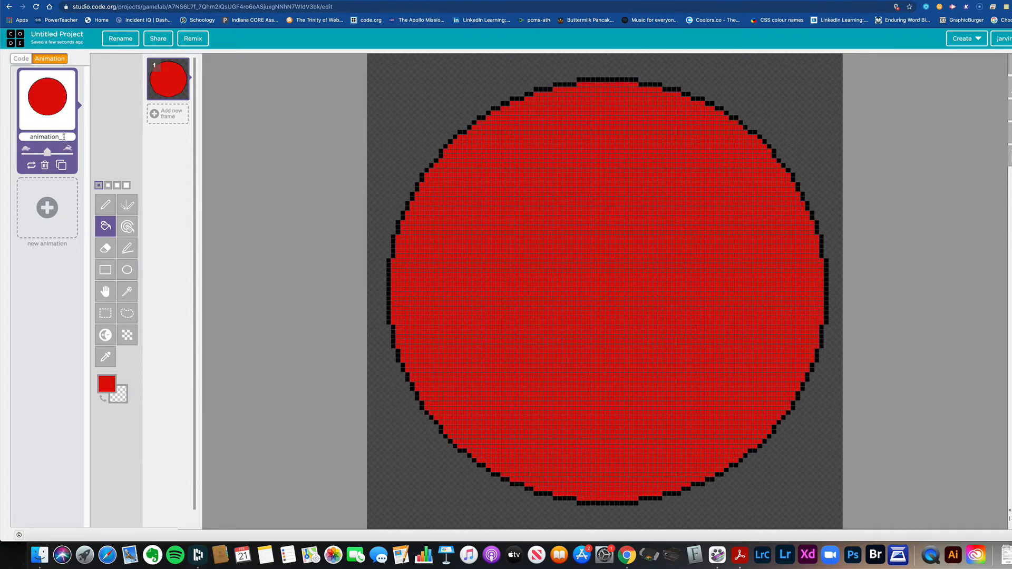
left_click_drag(64, 136, 13, 136)
type("dot")
Step: Add a createSprite block at 200, 200 to the code with its variable named "dot"
left_click(21, 59)
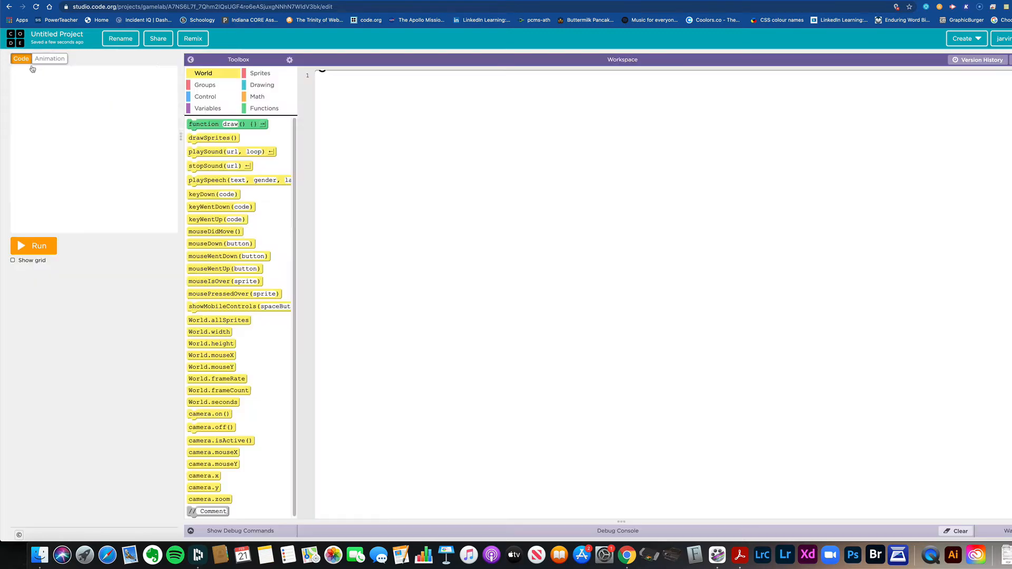
left_click(260, 74)
left_click_drag(201, 127, 329, 82)
type("dot")
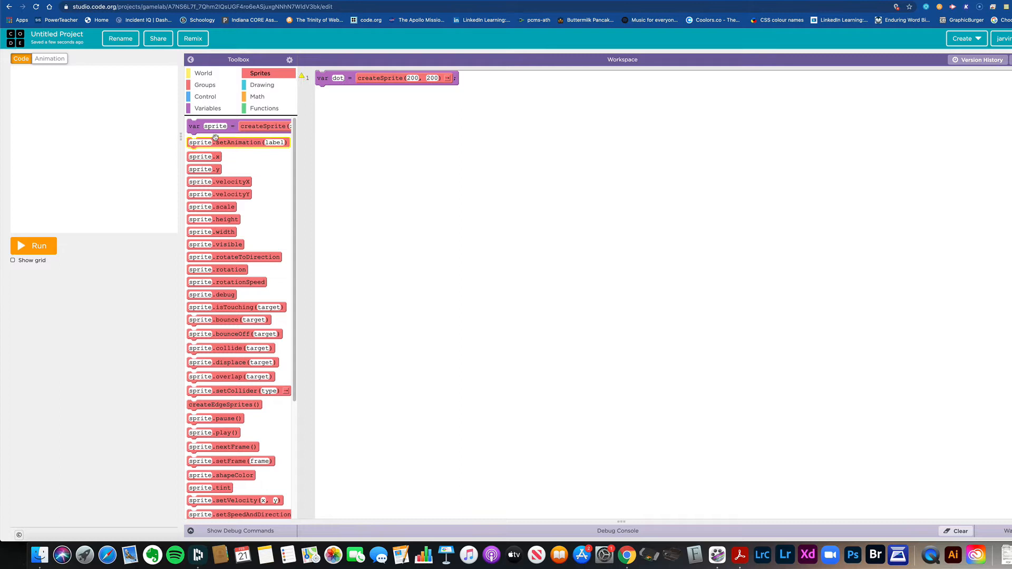
Step: Add a setAnimation block below it for the sprite "dot", using the "dot" animation
left_click_drag(216, 138, 327, 113)
type("dot")
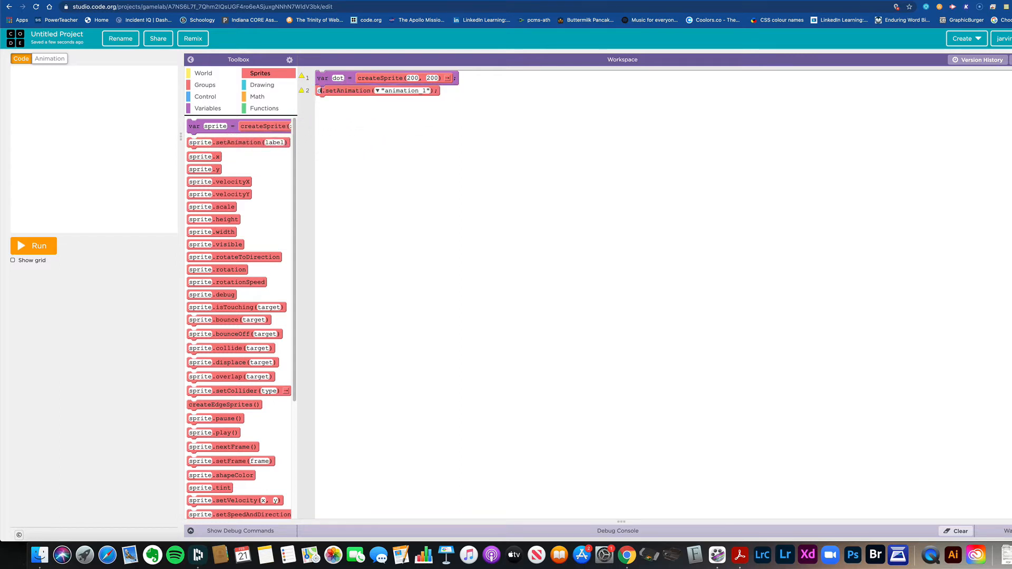
left_click(386, 91)
left_click(391, 100)
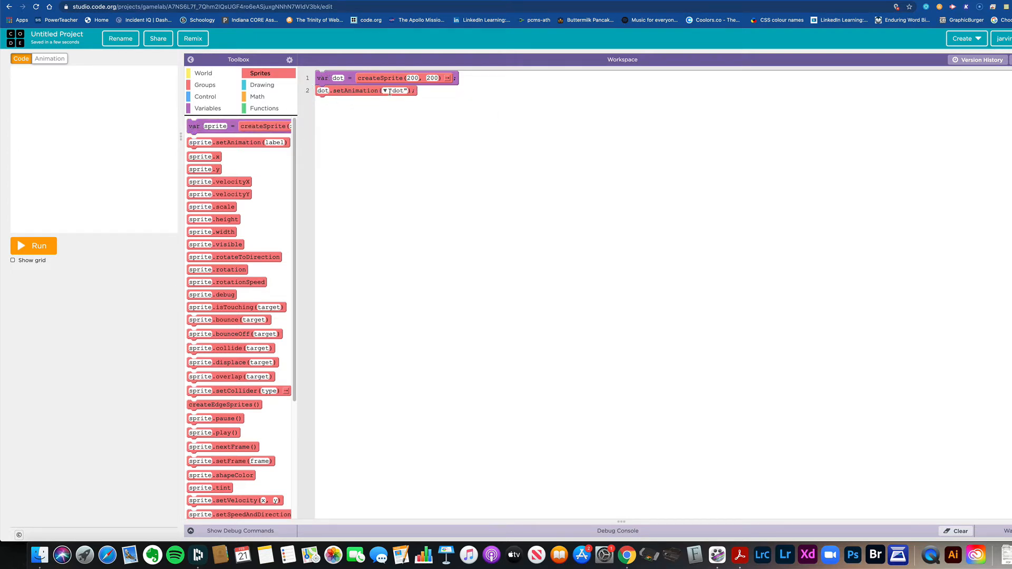
left_click(338, 78)
left_click(394, 91)
left_click(387, 91)
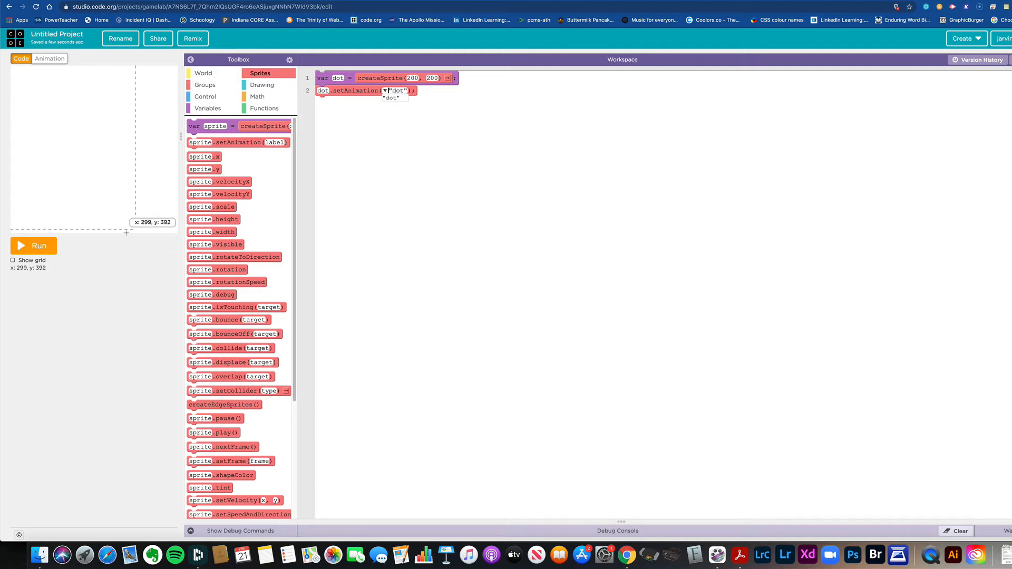
Step: Run the program to test the sprite code
left_click(36, 250)
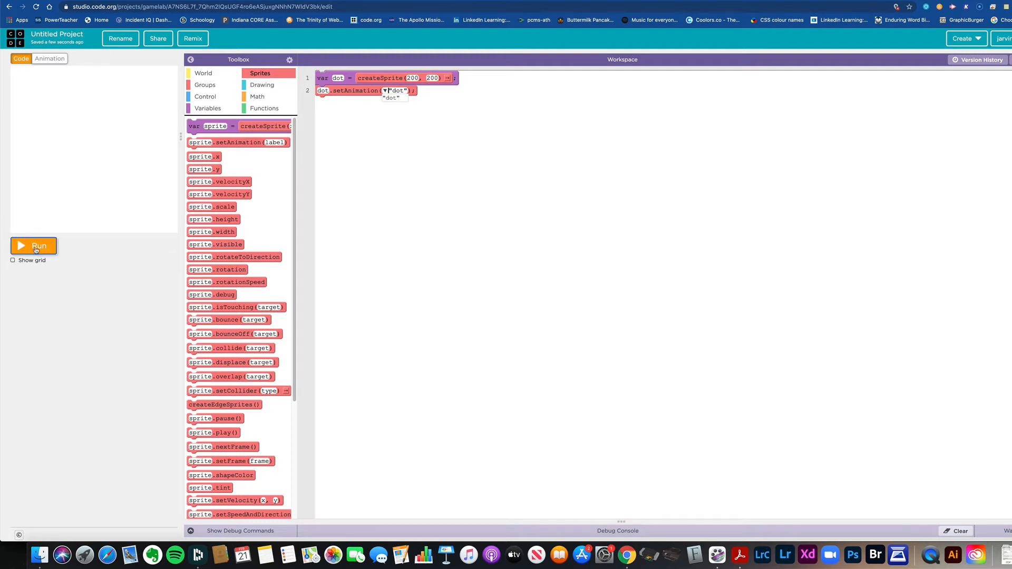
left_click(36, 250)
left_click(37, 250)
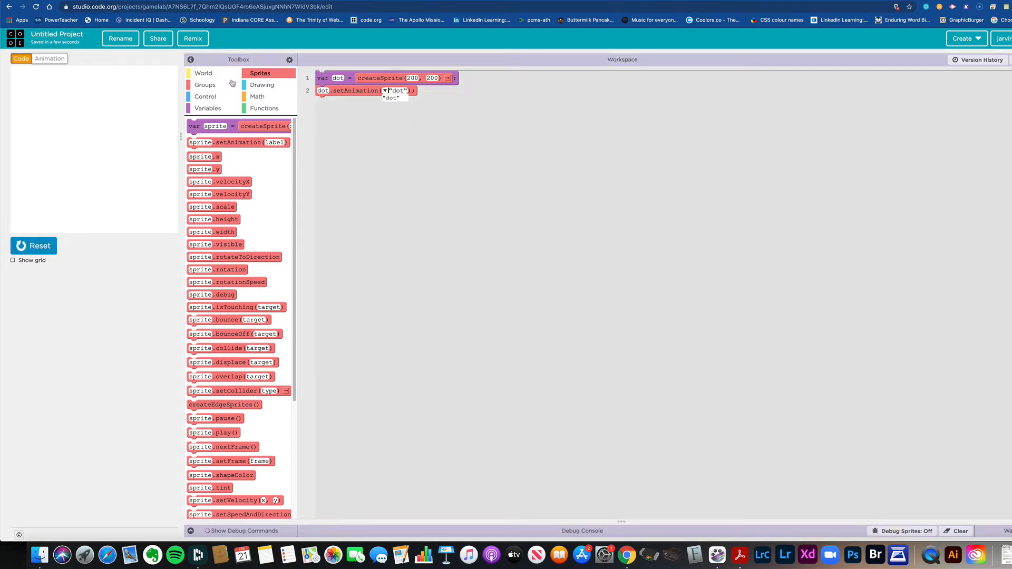
Step: Add a drawSprites() block as the last line of code and rerun the program
left_click(209, 75)
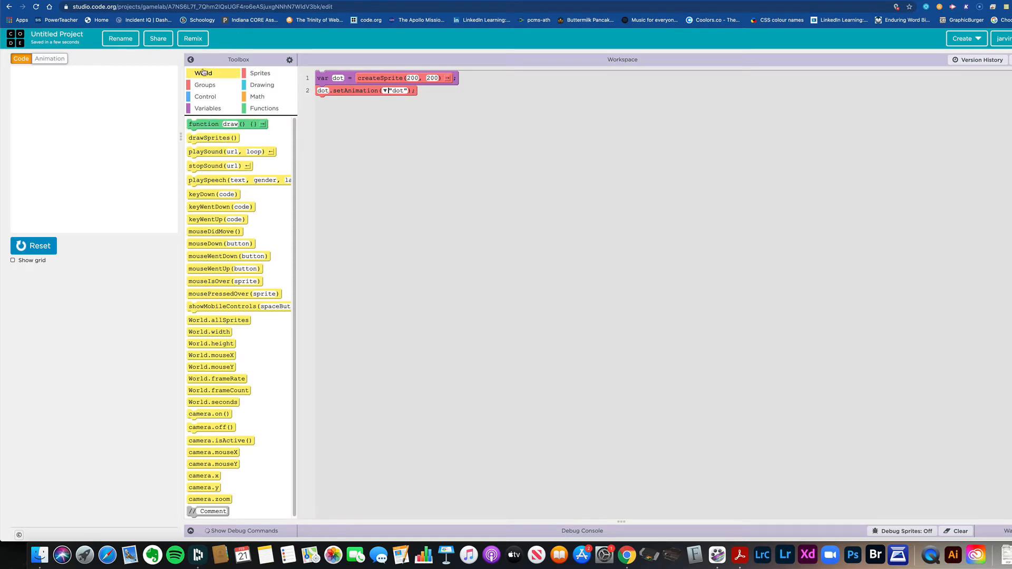
left_click_drag(215, 140, 344, 102)
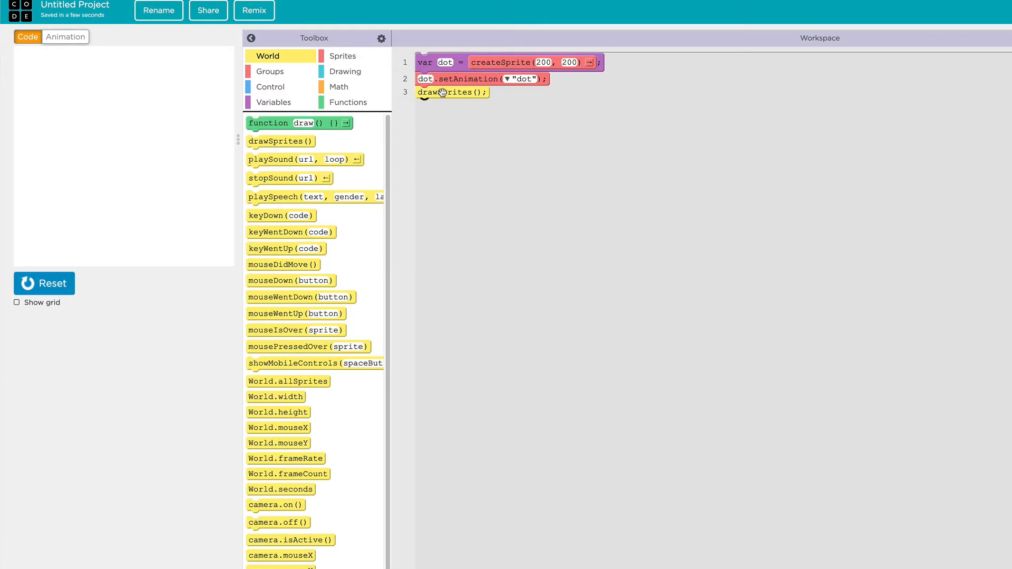
left_click(60, 286)
left_click(61, 286)
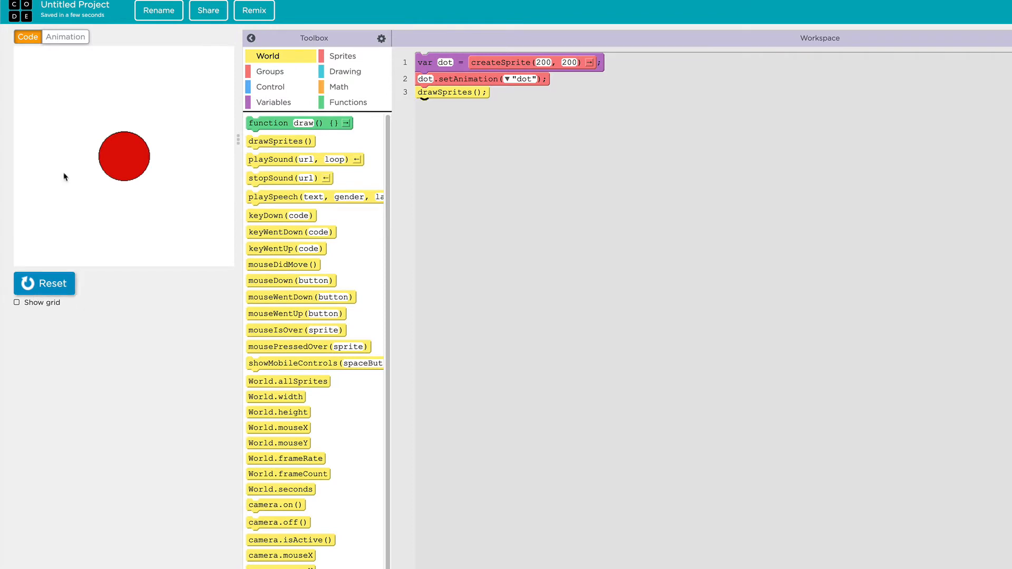
Step: Review the red circle drawing of the dot animation and rerun the program to see the sprite displayed
left_click(67, 38)
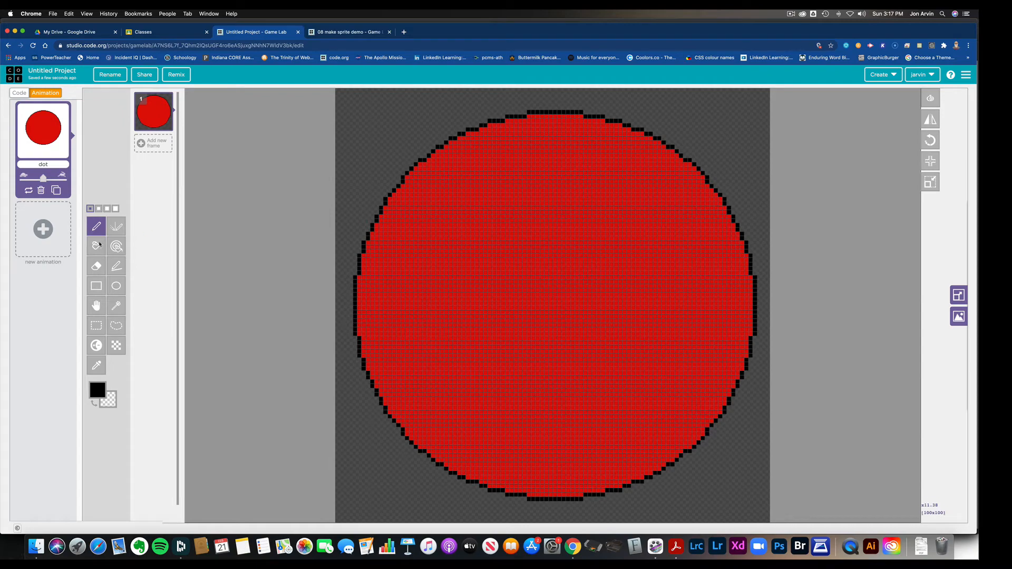
left_click(19, 93)
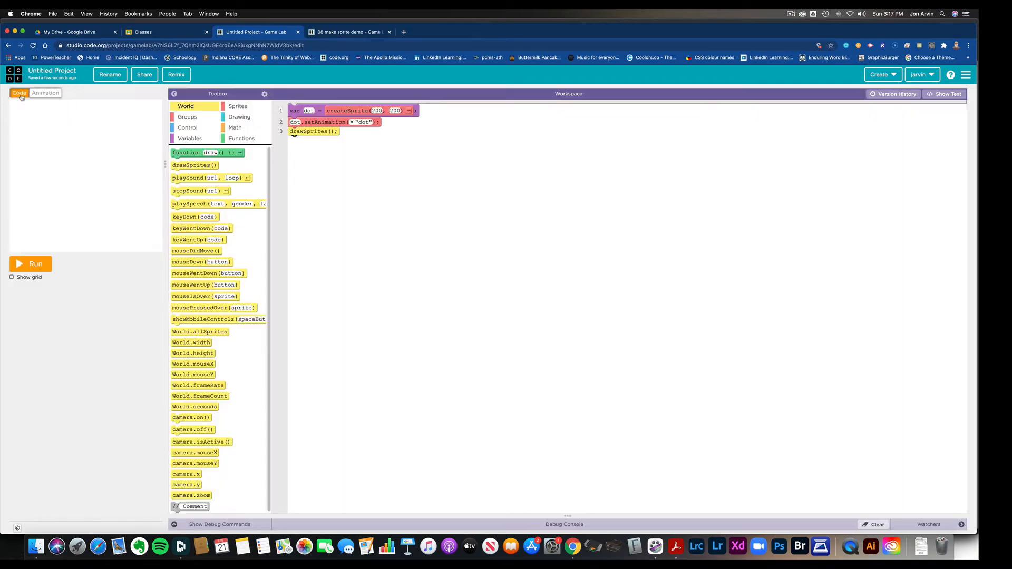
left_click(38, 269)
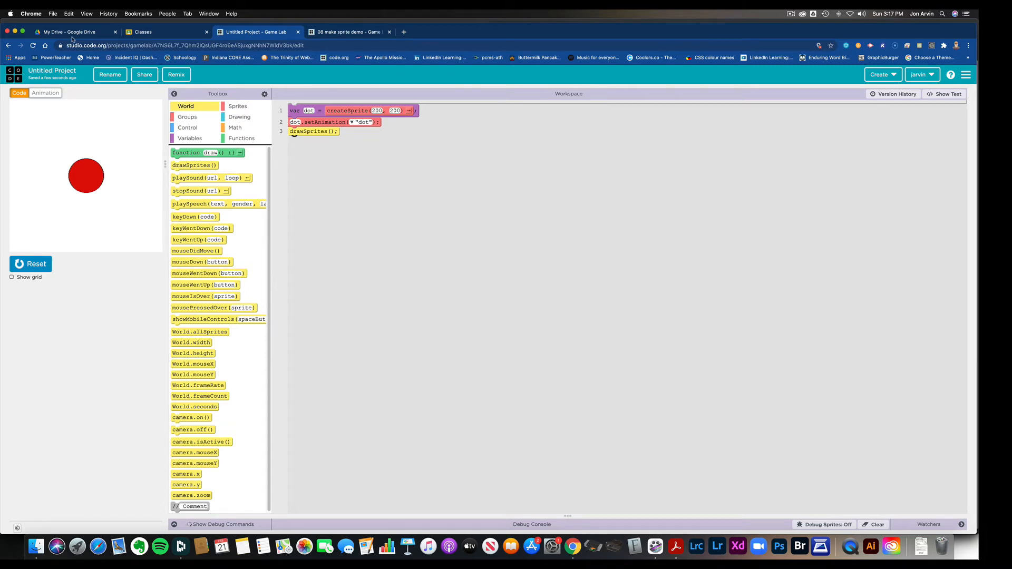
Step: Add a new blank animation and resize its drawing area to 400 by 400 px, maintaining the aspect ratio
left_click(46, 94)
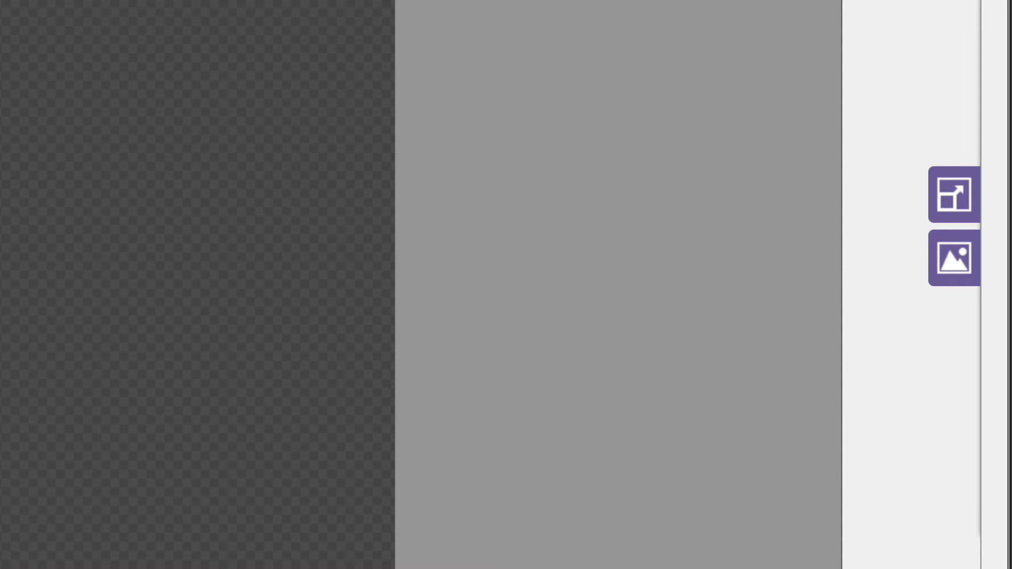
left_click(961, 196)
scroll(956, 190, "up", 3)
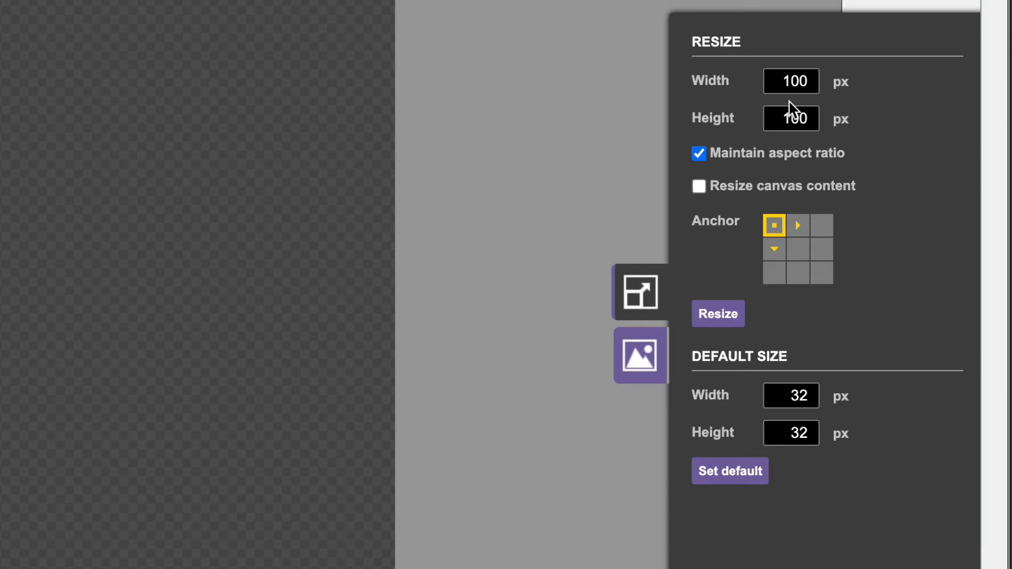
left_click_drag(773, 82, 814, 83)
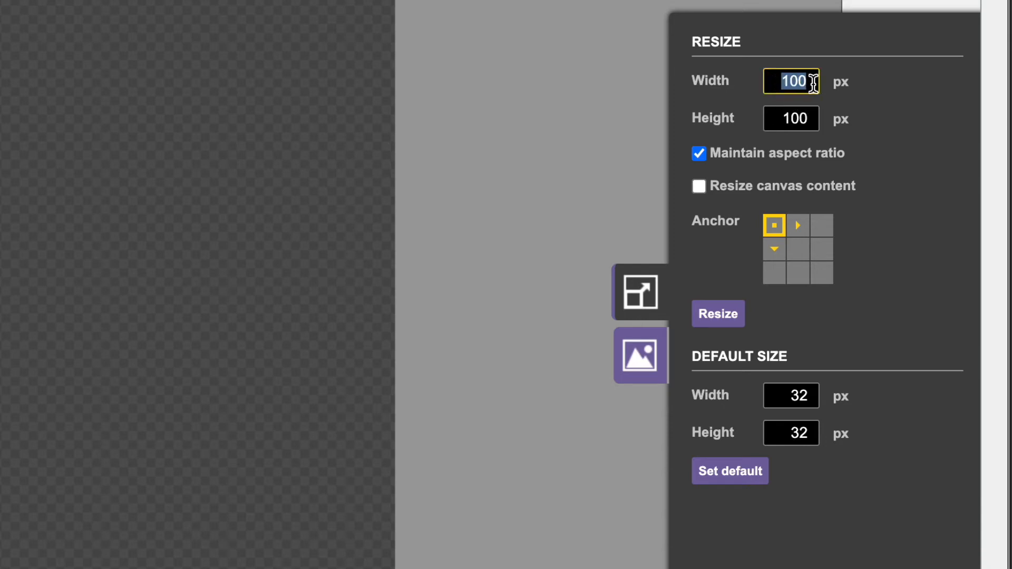
type("400")
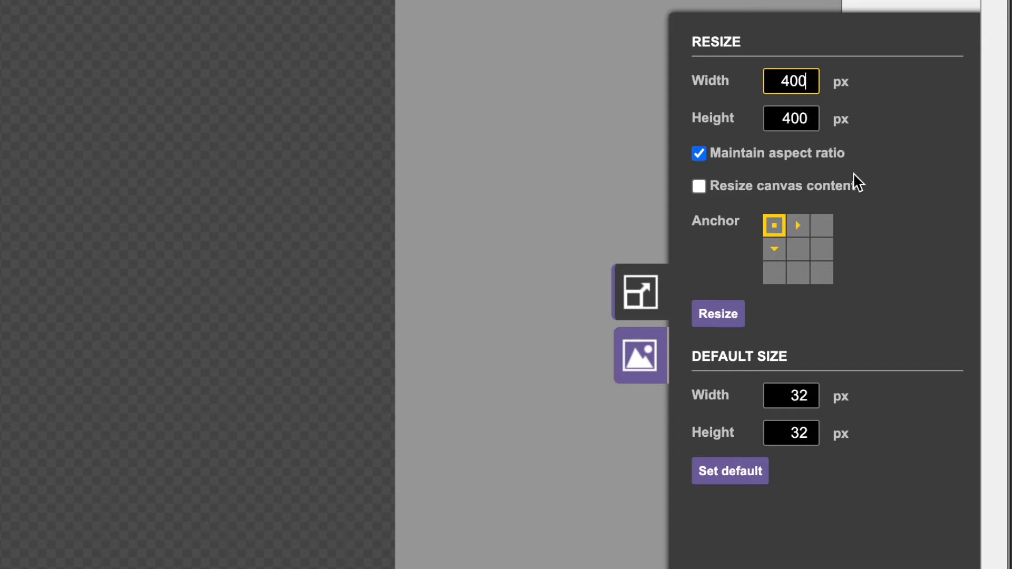
key("Return")
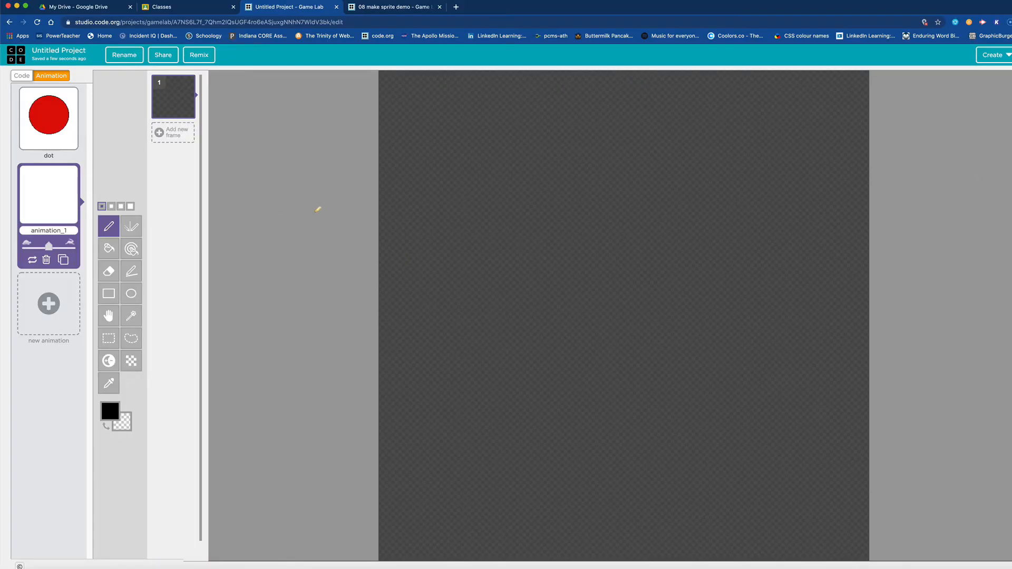
Step: Draw a large black circle outline that nearly fills the blank 400 by 400 px canvas
left_click(132, 294)
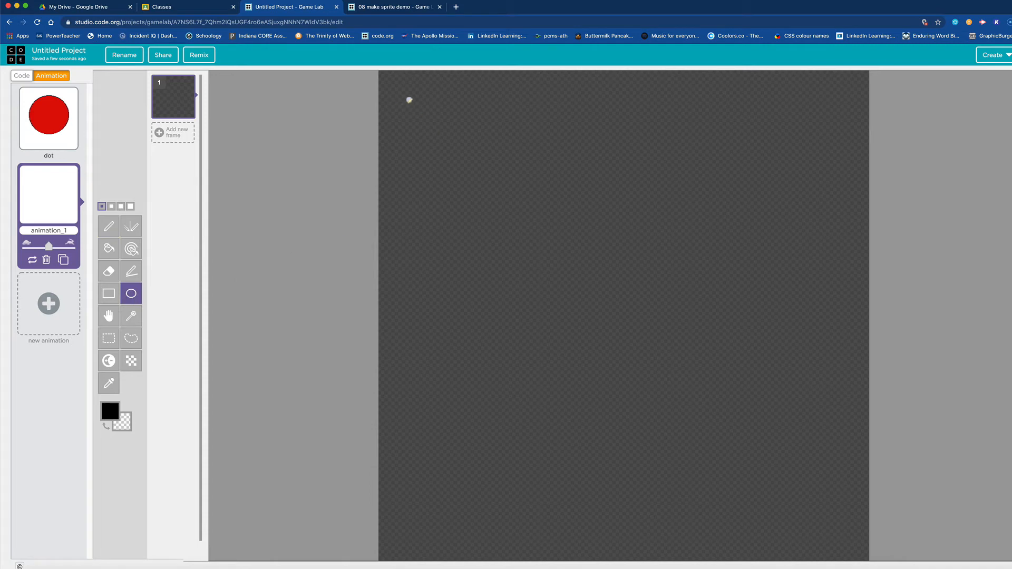
left_click_drag(404, 100, 443, 139)
left_click_drag(481, 167, 837, 523)
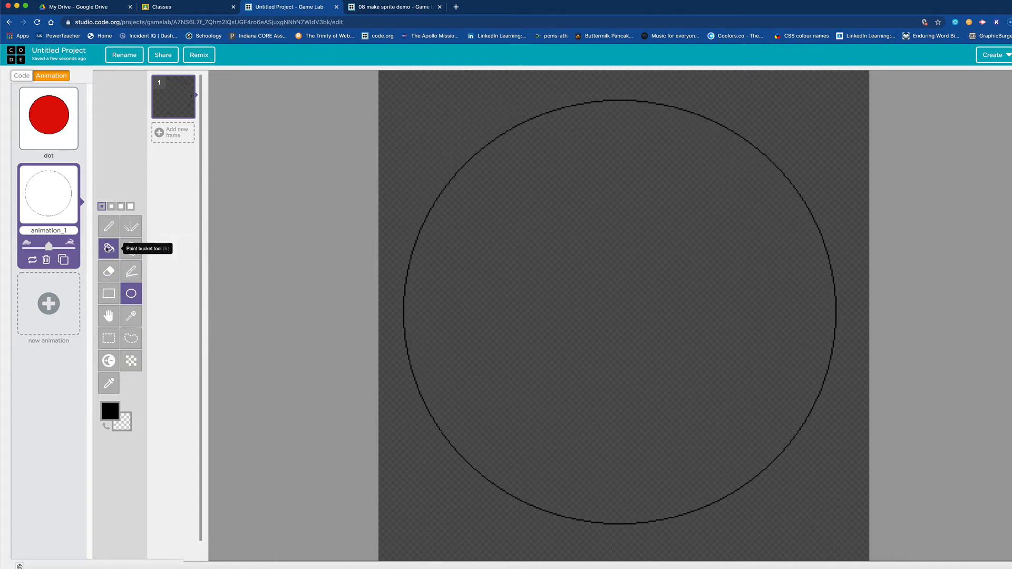
Step: Fill the large circle with blue and rename its animation as "bdot"
left_click(109, 249)
left_click(110, 411)
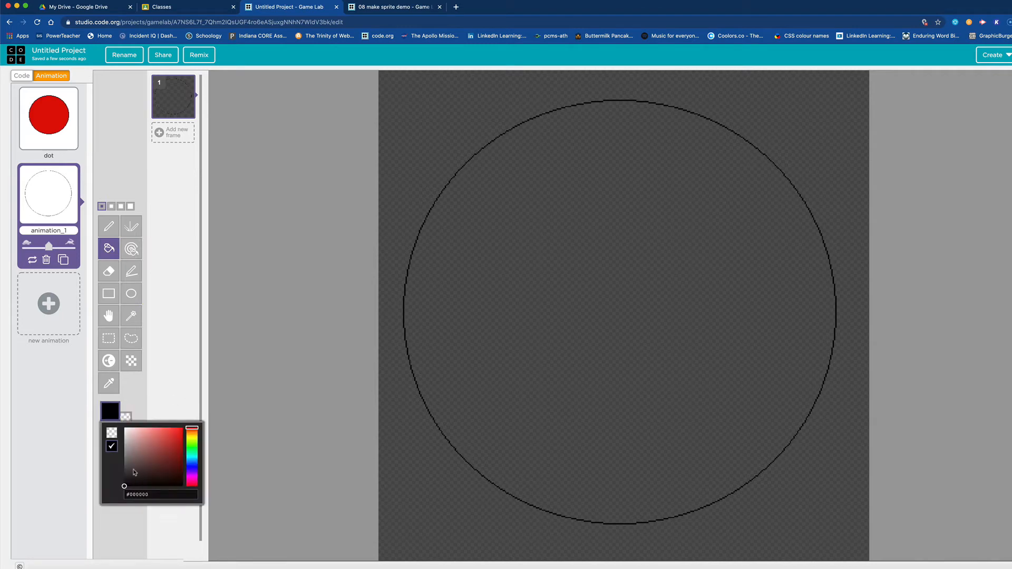
left_click(194, 465)
left_click(172, 430)
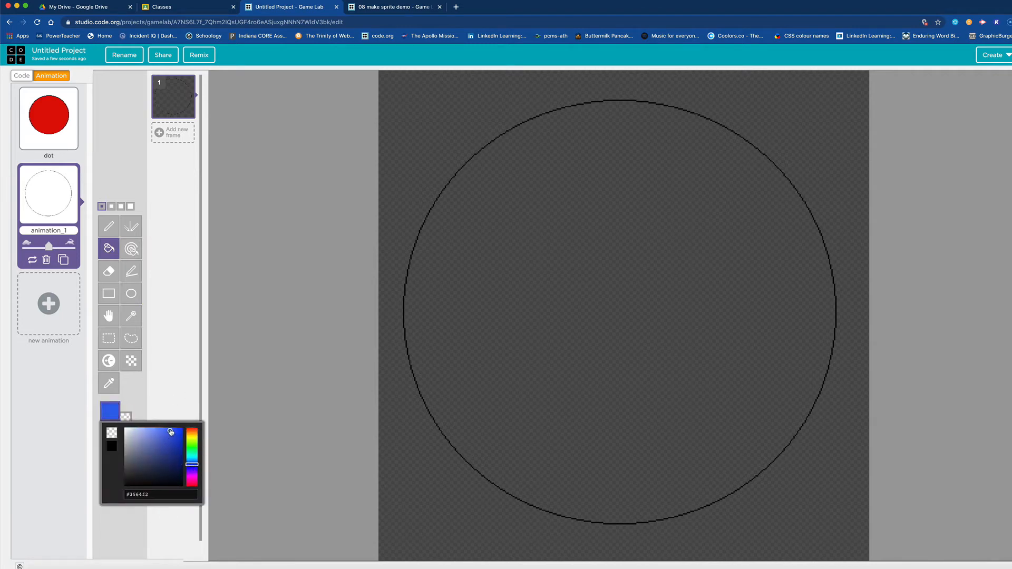
left_click(570, 306)
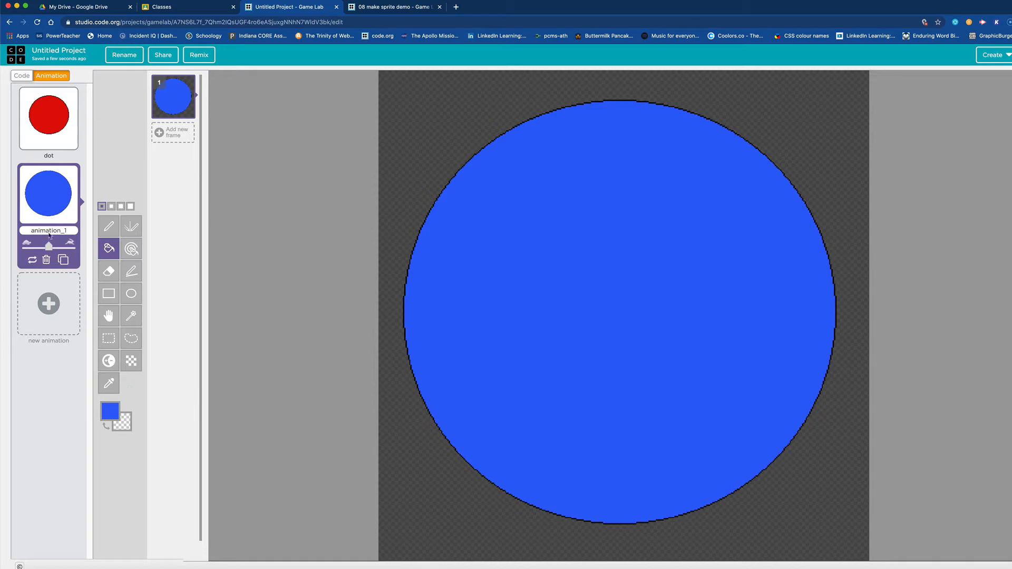
left_click_drag(71, 231, 2, 228)
type("bdot")
Step: Add a second createSprite block above drawSprites() in the code, with its variable named "dot2"
left_click(22, 75)
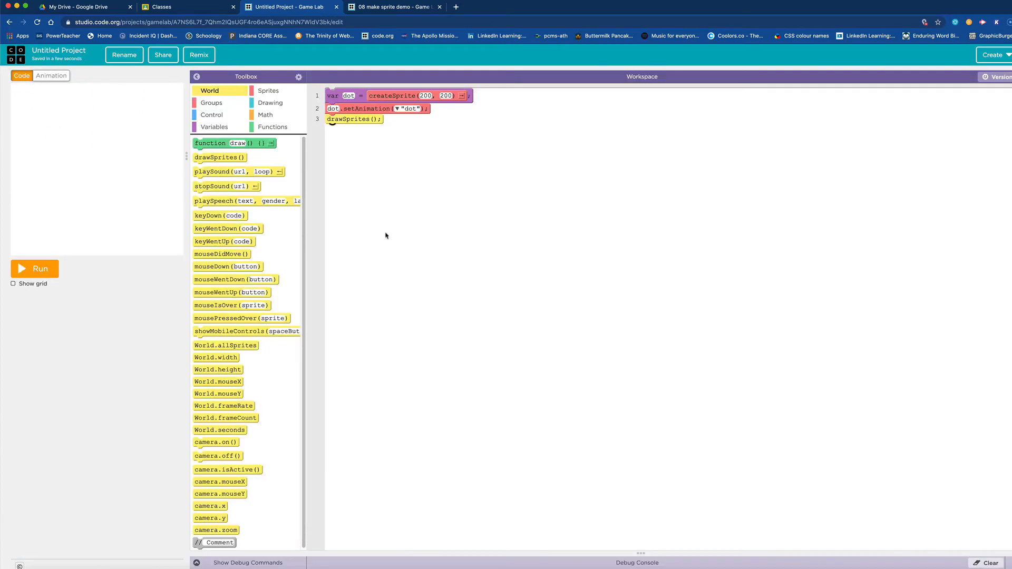
left_click(270, 90)
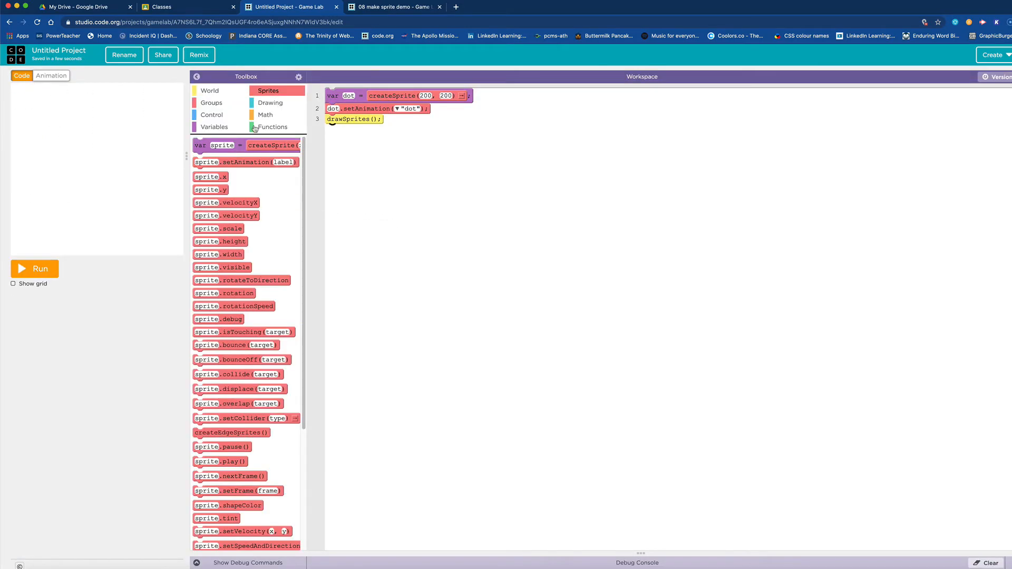
left_click_drag(208, 146, 341, 124)
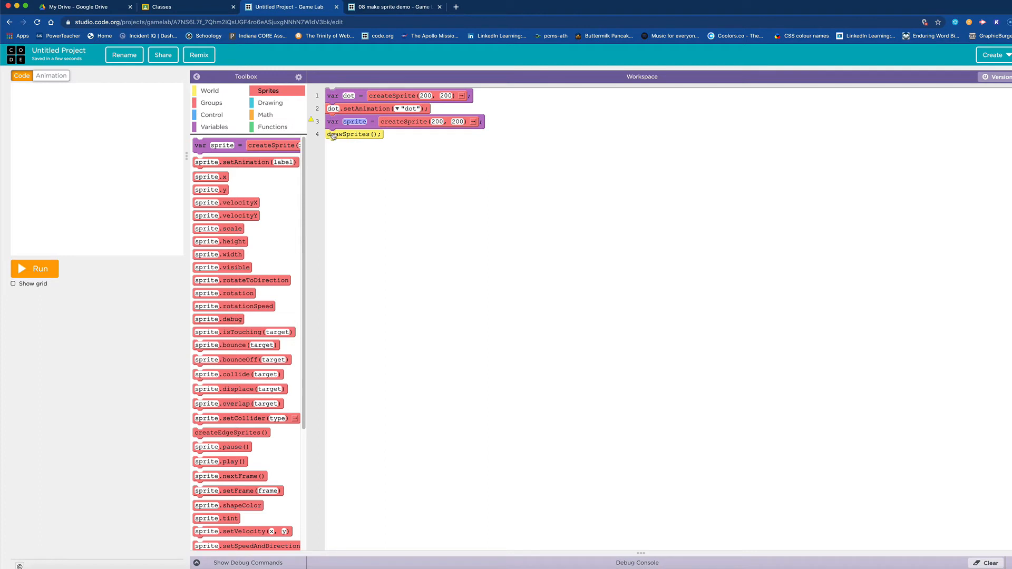
type("dot2")
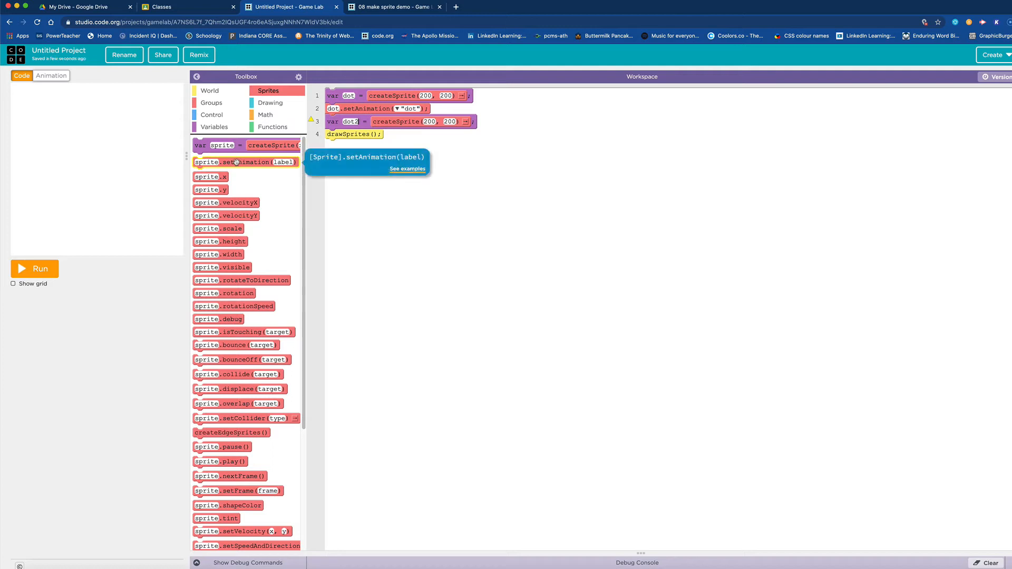
Step: Add a setAnimation block for the sprite "dot2" using the "bdot" animation, and run the program
left_click_drag(237, 162, 356, 141)
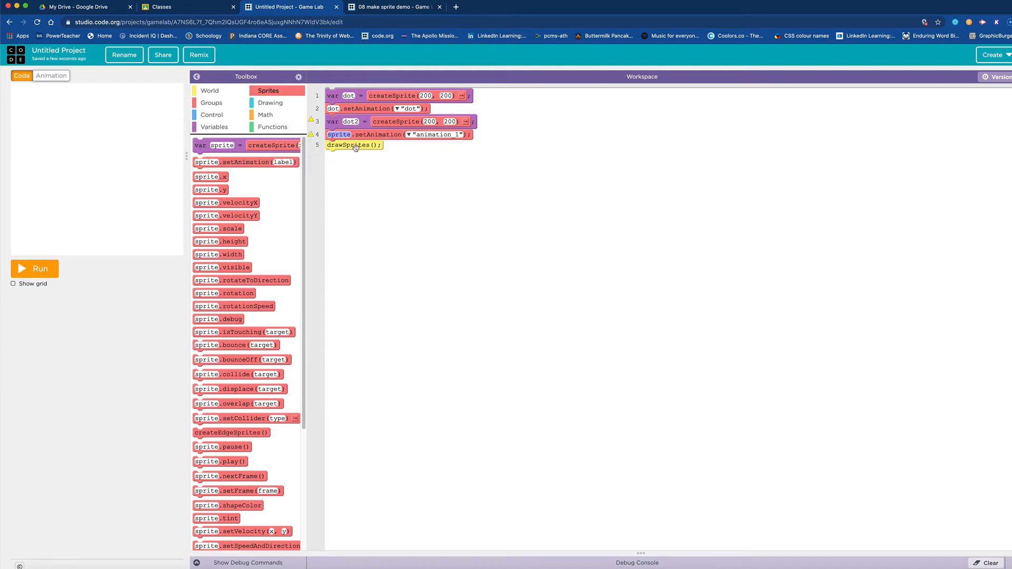
type("dot")
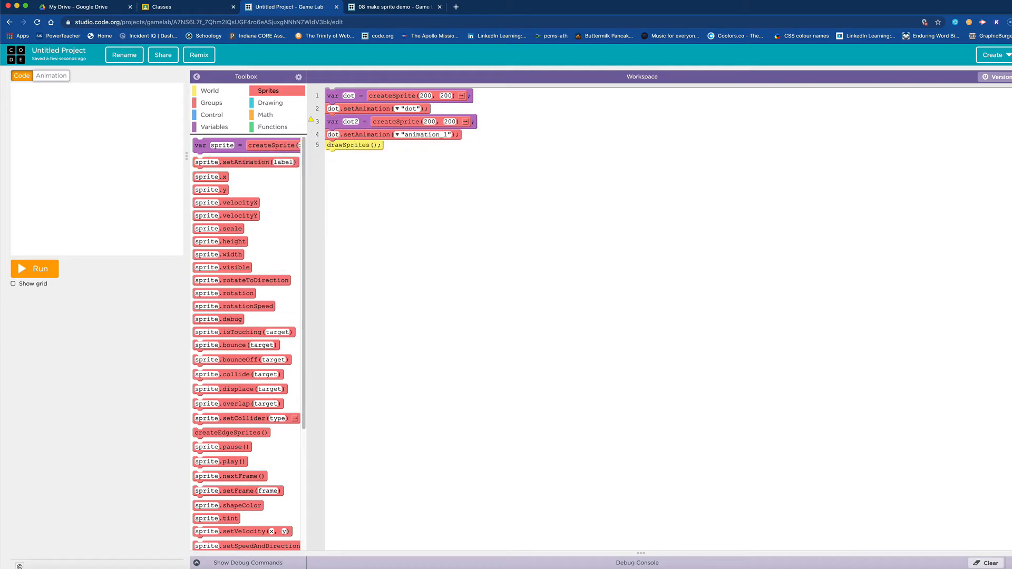
type("2")
left_click(402, 136)
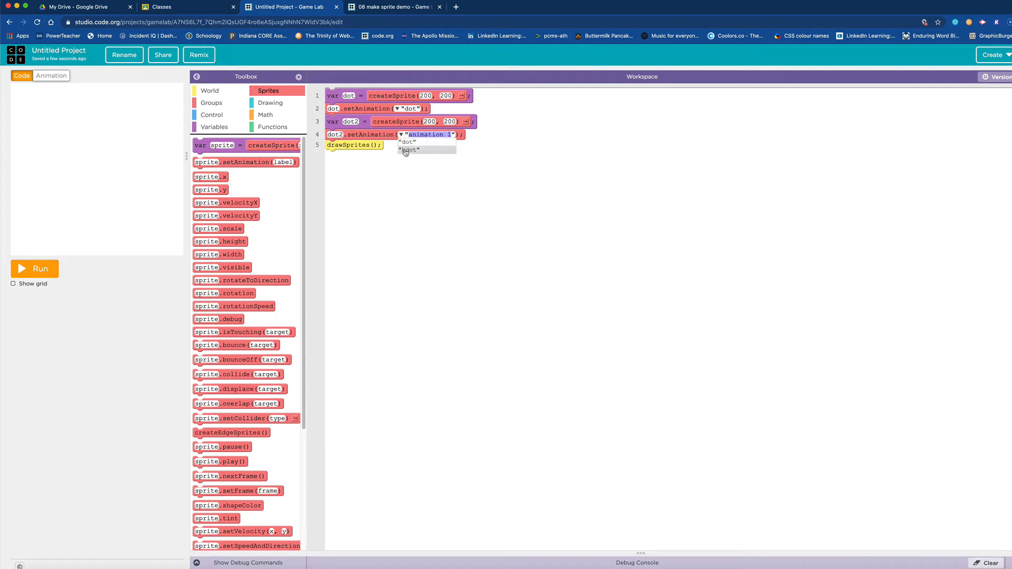
left_click(406, 150)
left_click(36, 273)
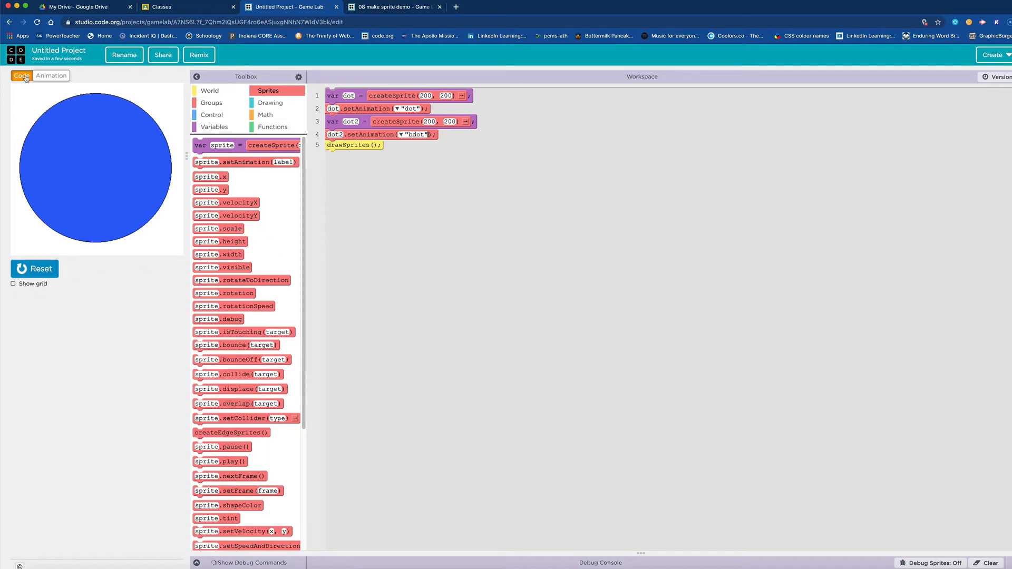
Step: Examine the bdot drawing in the animation editor at several zoom levels, noting the zoom factor and canvas size
left_click(51, 76)
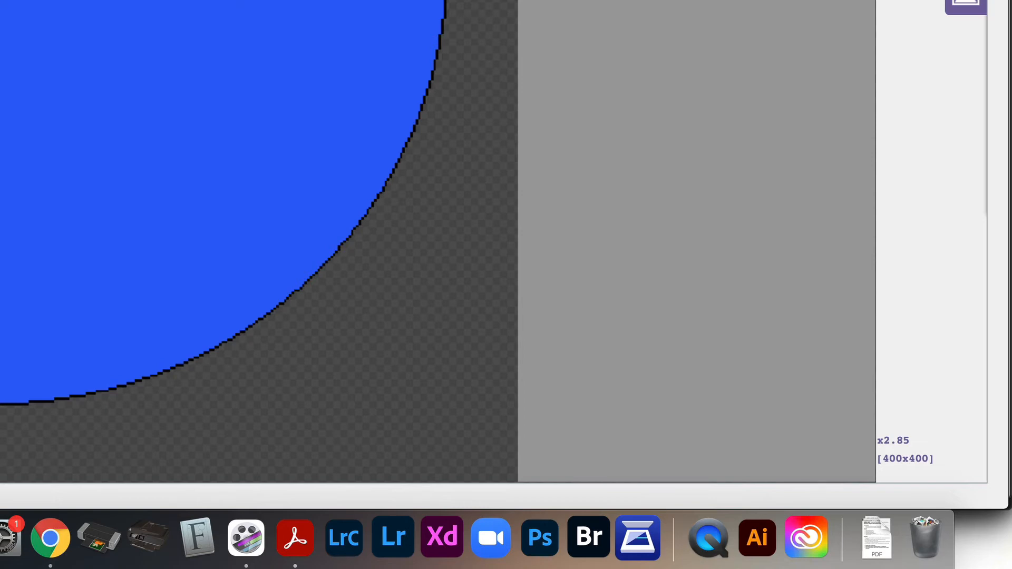
scroll(438, 241, "up", 5)
scroll(438, 241, "down", 4)
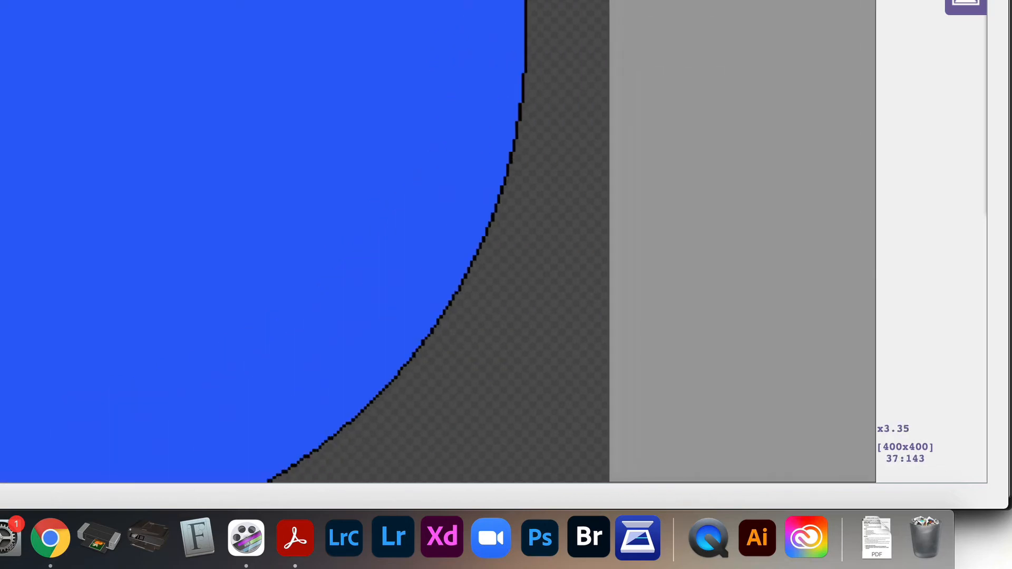
scroll(438, 241, "down", 3)
scroll(438, 241, "up", 6)
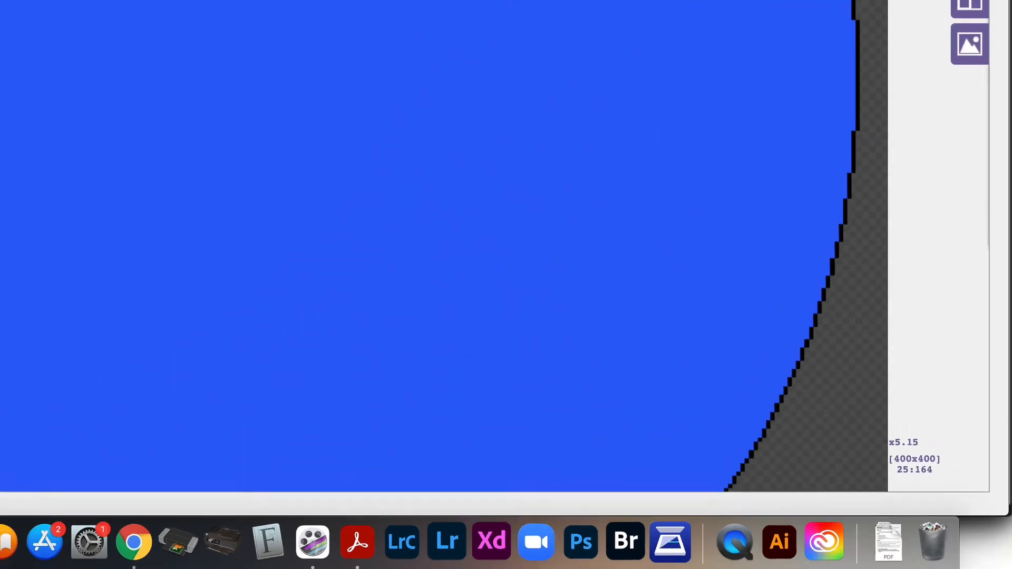
scroll(160, 179, "down", 5)
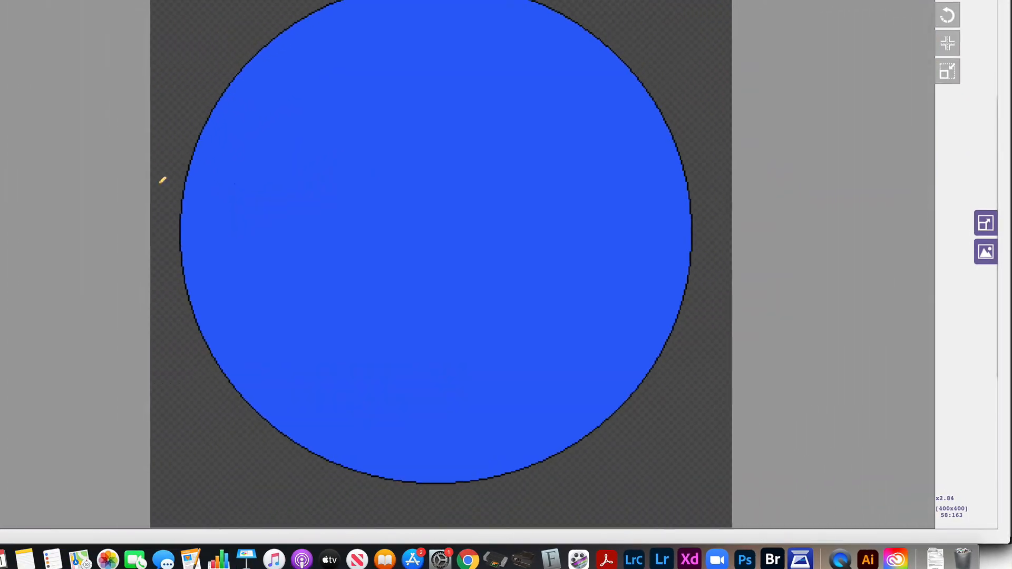
scroll(163, 179, "down", 1)
scroll(163, 180, "up", 4)
scroll(162, 180, "down", 3)
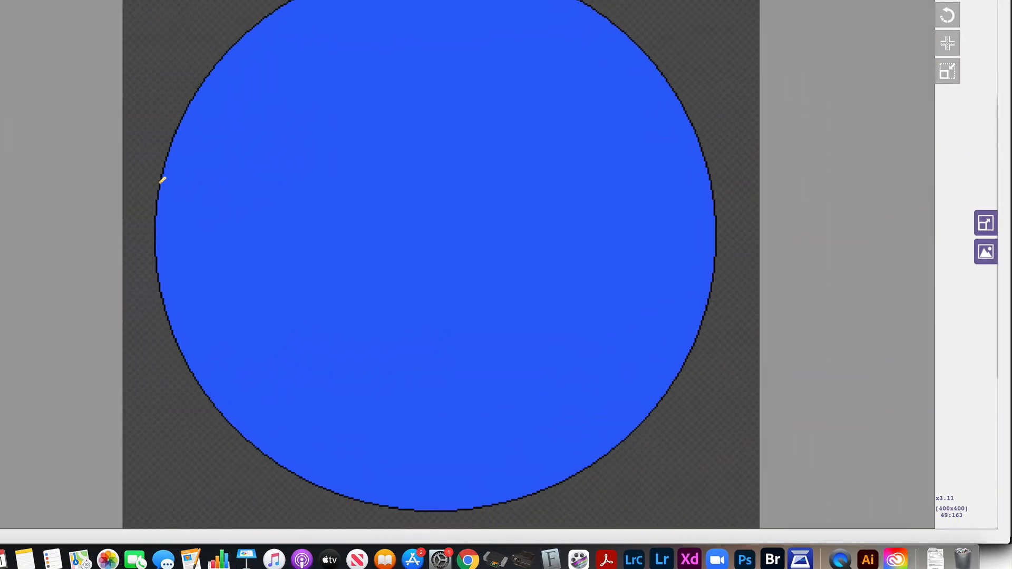
scroll(162, 180, "down", 2)
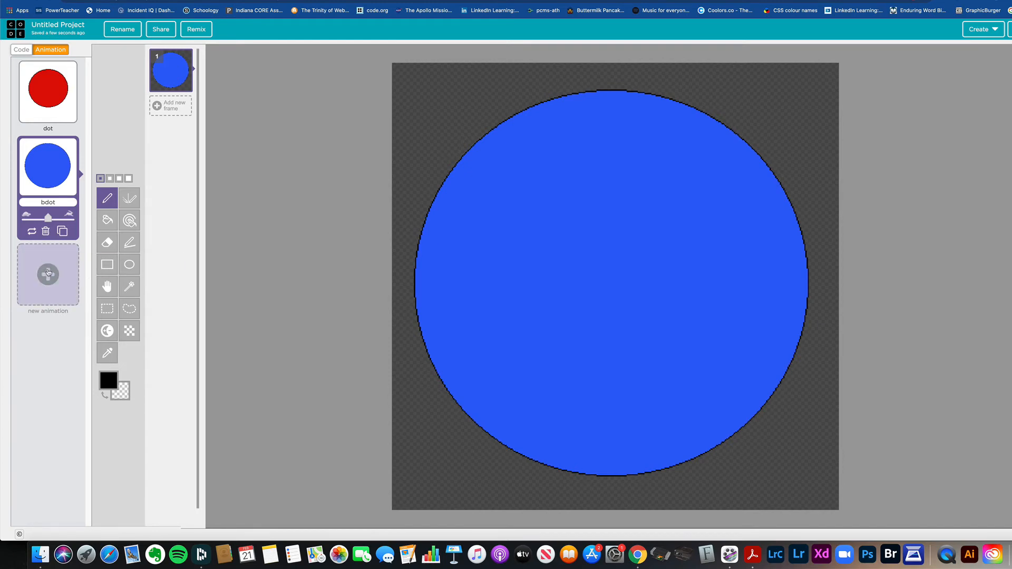
Step: Create another blank animation with the draw-your-own option, and compare it with the dot and bdot animations before reselecting it
left_click(48, 273)
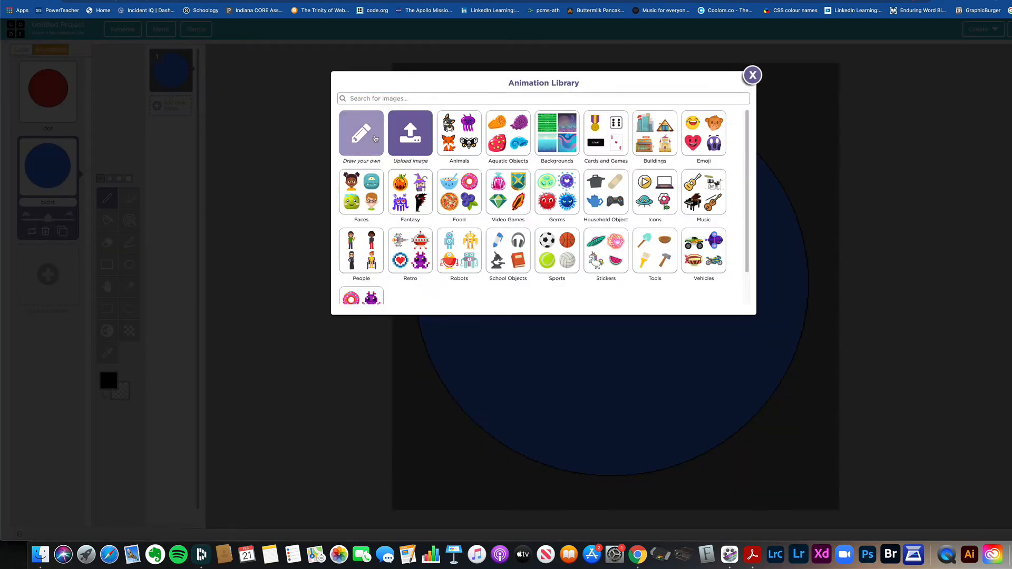
left_click(361, 134)
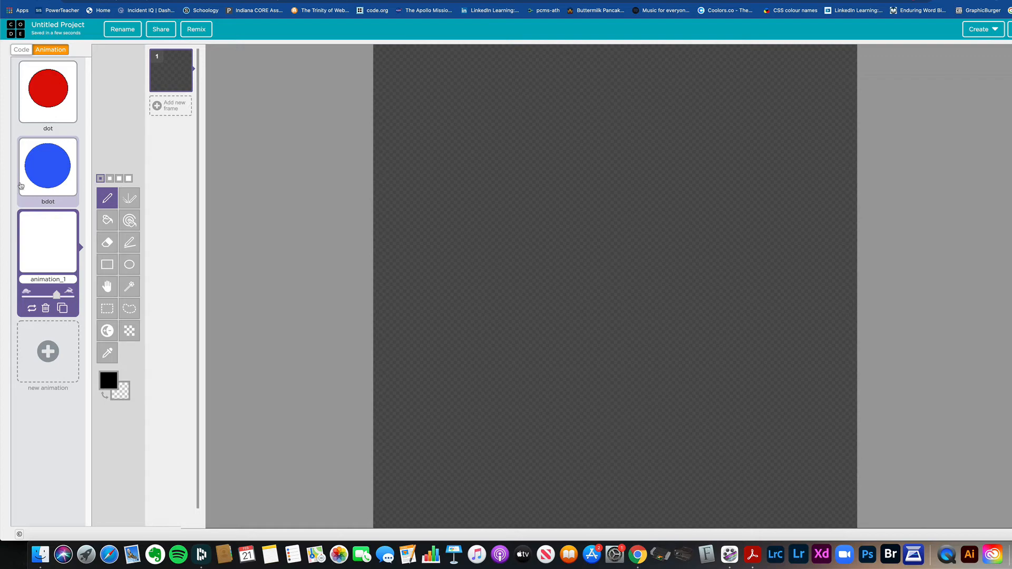
left_click(58, 70)
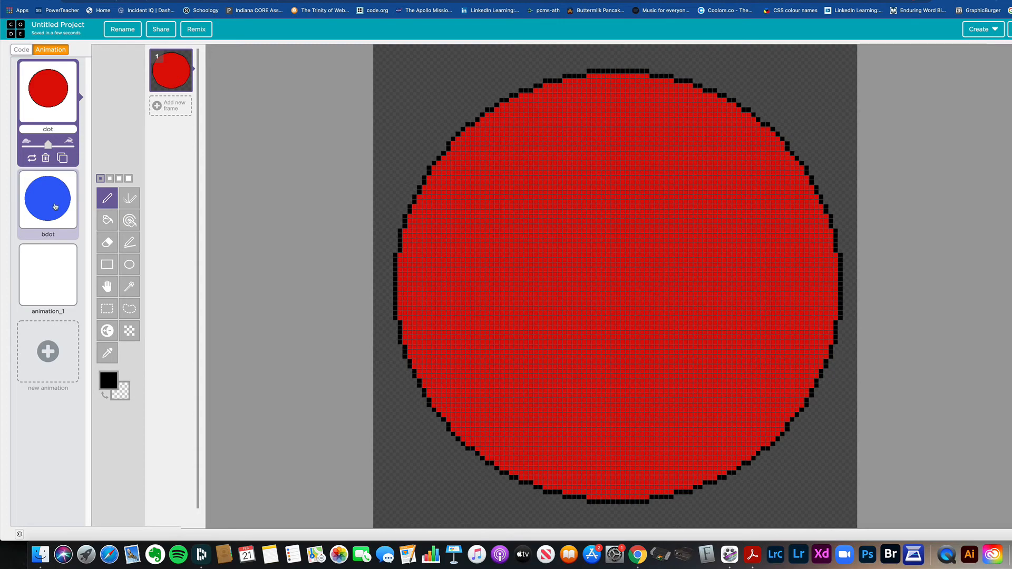
left_click(55, 207)
left_click(55, 270)
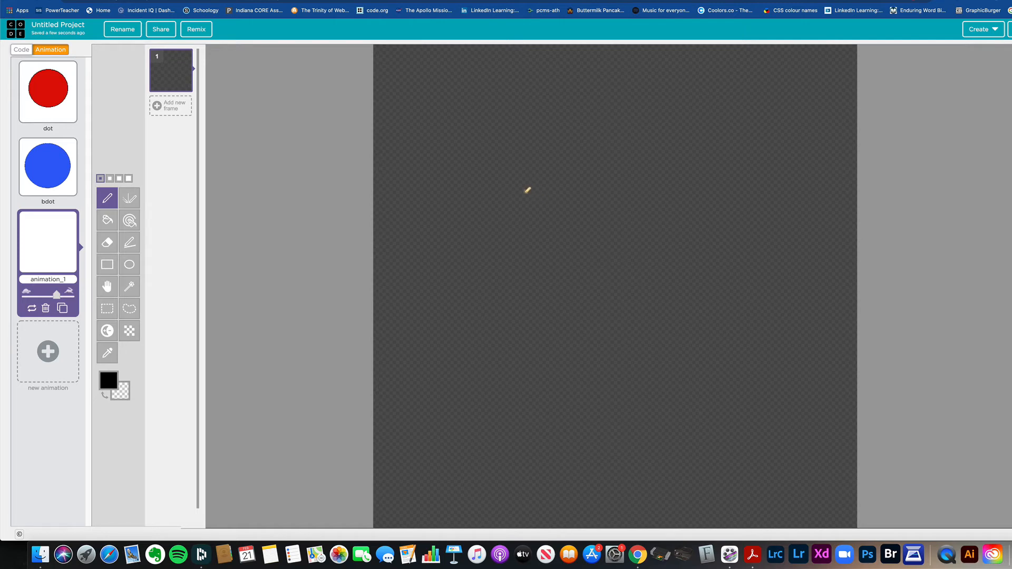
Step: Choose the largest preset pen size and try enlarging and shrinking the pencil tip over the blank canvas
left_click(129, 179)
key("bracketright")
key("bracketright")
key("bracketright")
key("bracketright")
key("bracketright")
key("bracketright")
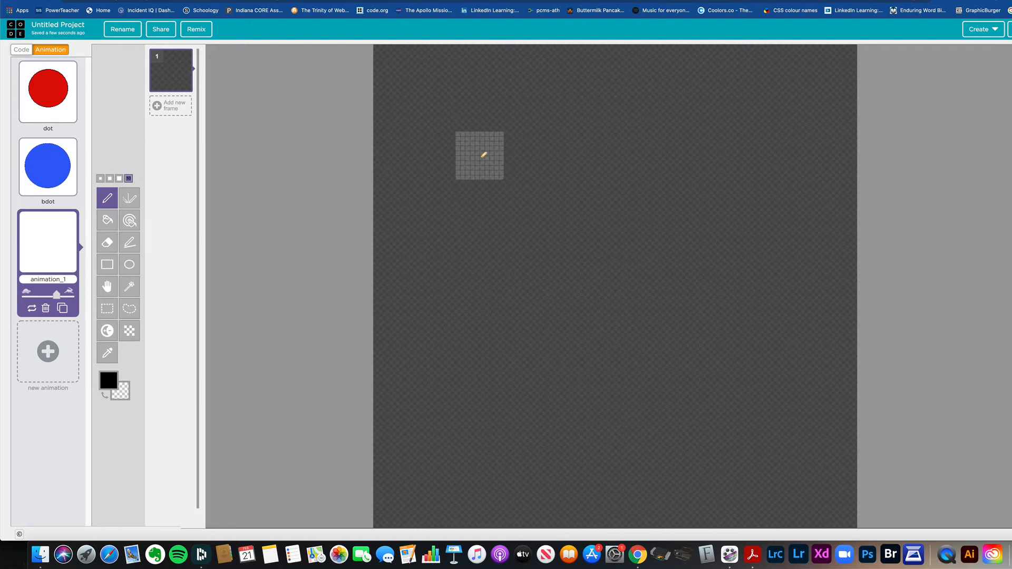
key("bracketright")
key("bracketleft")
key("bracketleft")
key("bracketleft")
key("bracketleft")
key("bracketleft")
key("bracketleft")
key("bracketleft")
key("bracketleft")
key("bracketleft")
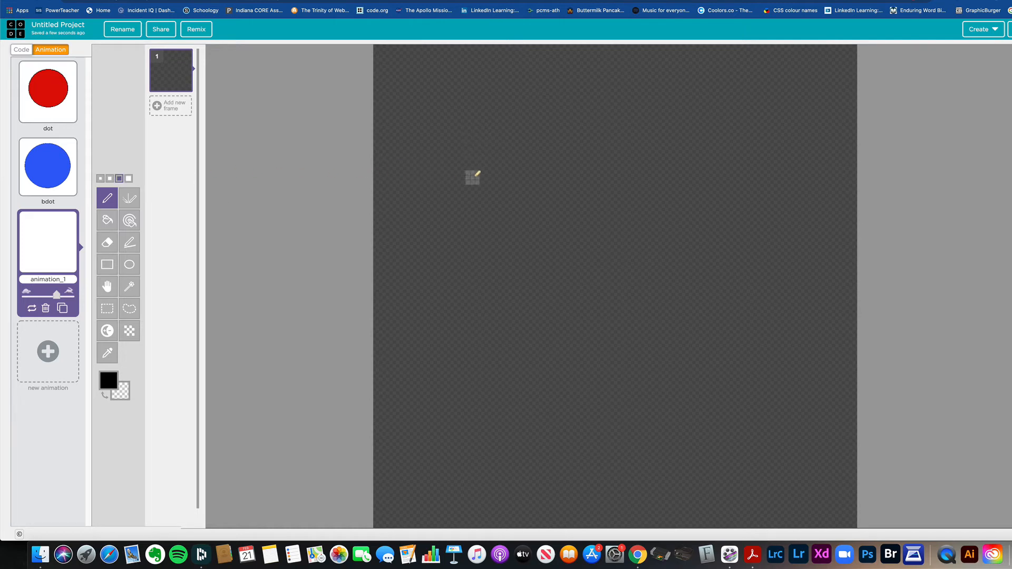
key("bracketright")
key("bracketright")
key("bracketright")
key("bracketright")
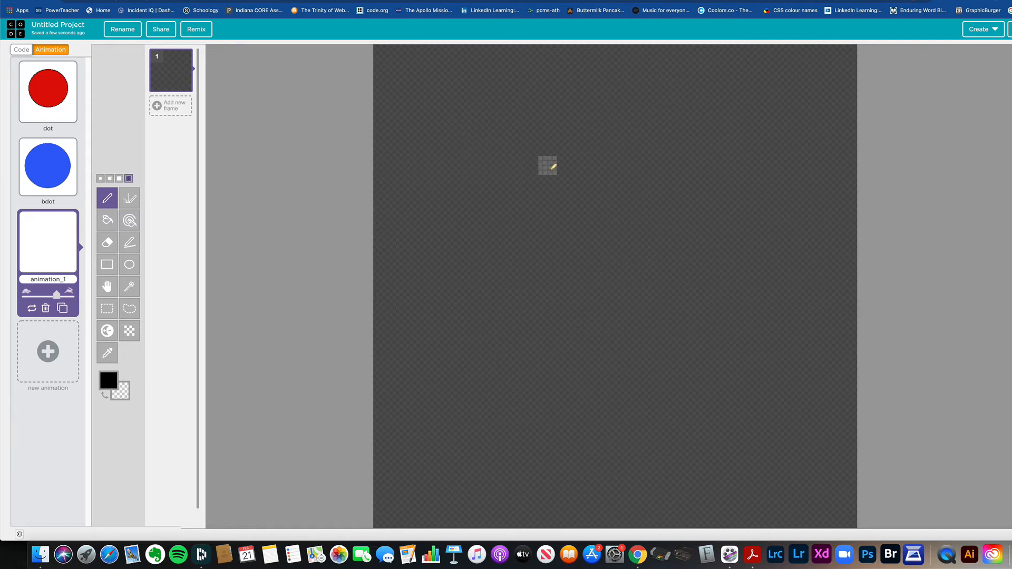
key("bracketright")
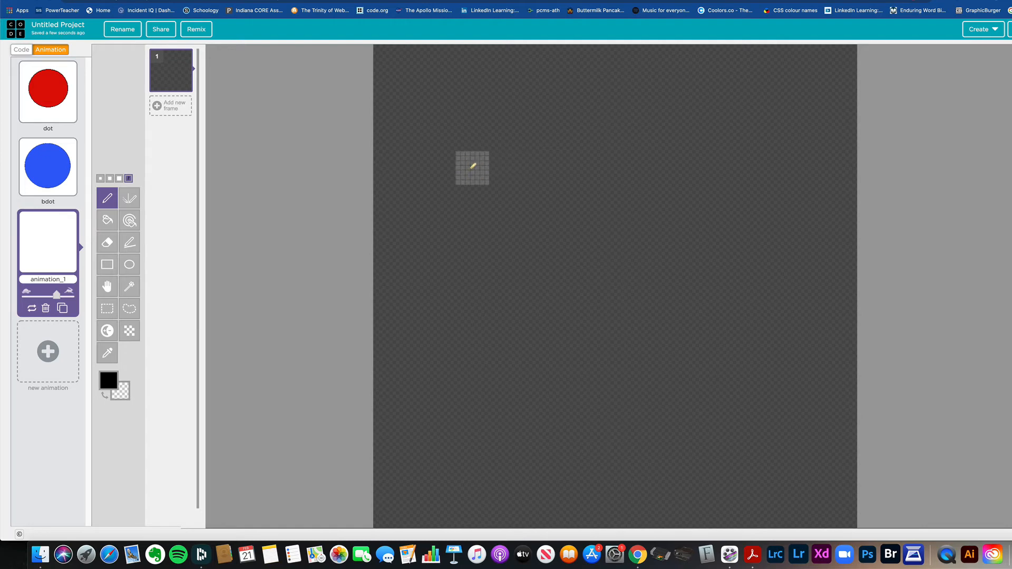
Step: Draw two thick black wavy pencil strokes across the canvas and a shorter, thinner one with a reduced pencil tip
mouse_move(471, 168)
left_mouse_down()
mouse_move(527, 131)
mouse_move(632, 214)
mouse_move(761, 281)
left_mouse_up()
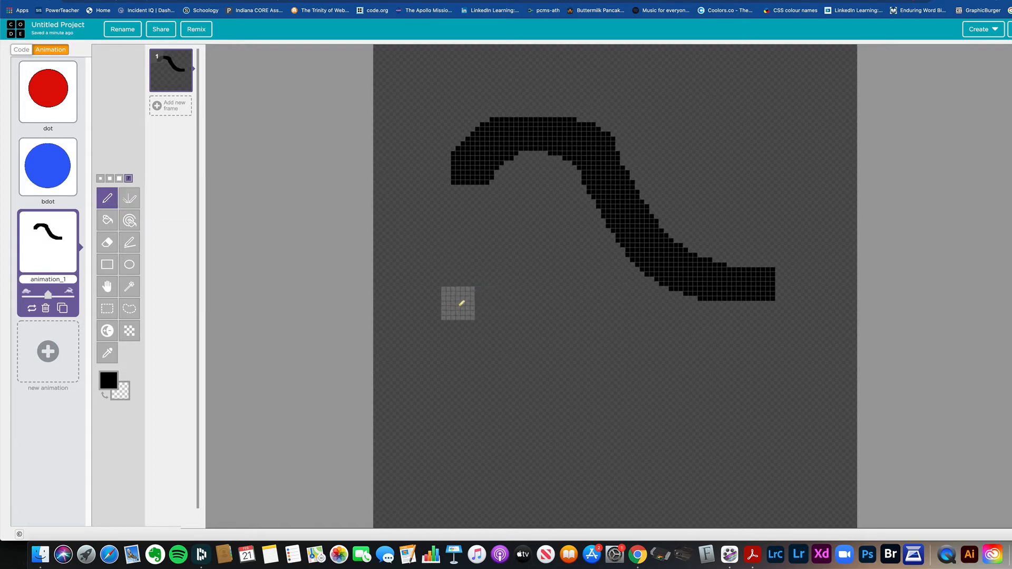
mouse_move(452, 310)
left_mouse_down()
mouse_move(488, 278)
mouse_move(568, 355)
mouse_move(725, 422)
mouse_move(743, 413)
left_mouse_up()
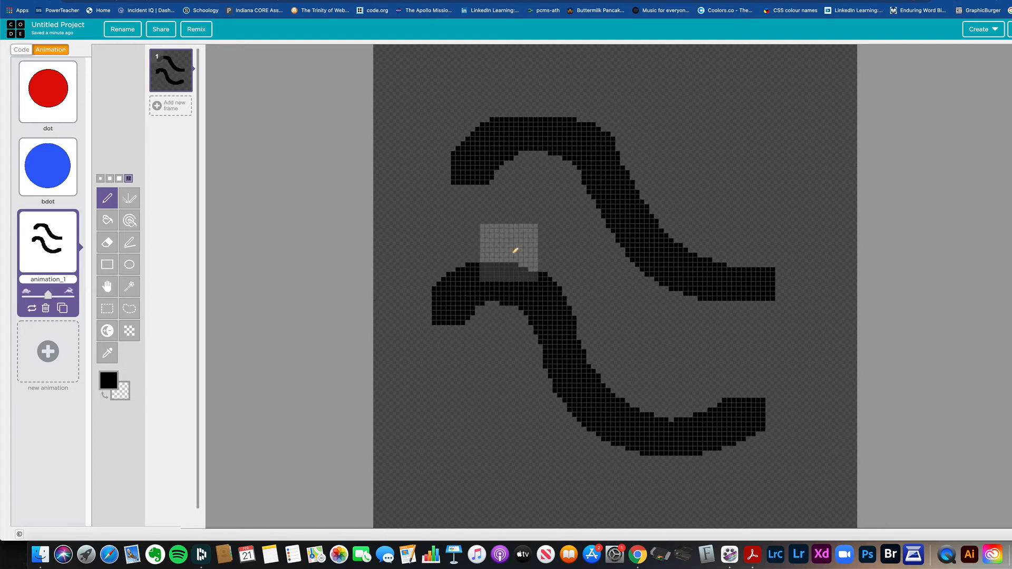
key("bracketleft")
key("bracketleft")
key("bracketleft")
key("bracketleft")
key("bracketleft")
key("bracketleft")
key("bracketleft")
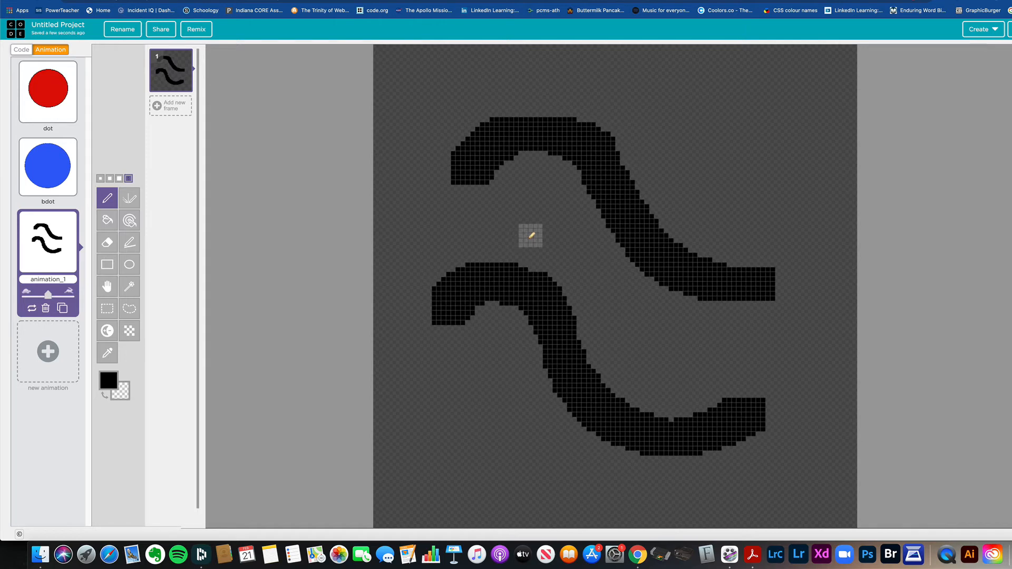
left_click_drag(675, 155, 793, 188)
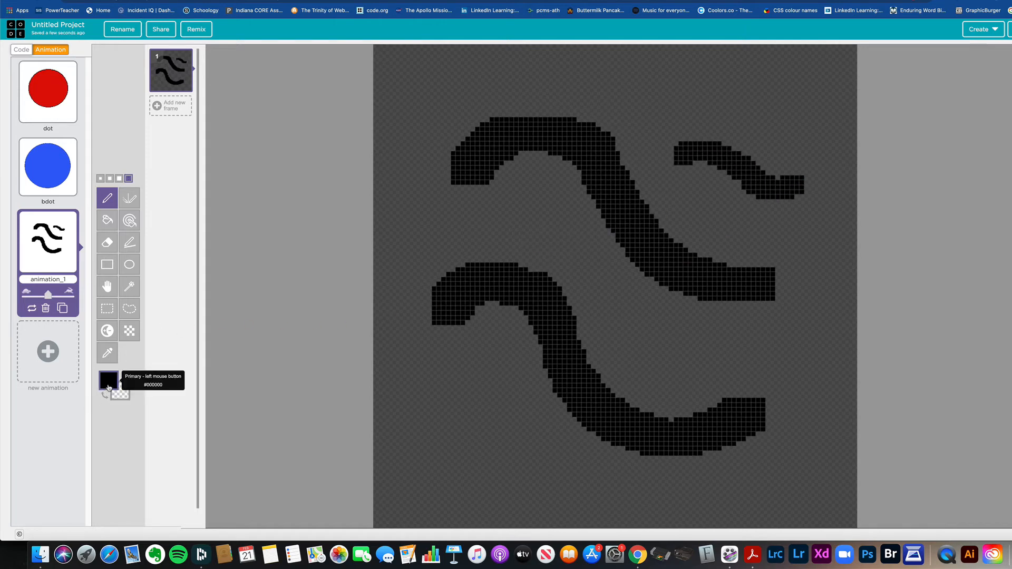
Step: Set the primary color to red #d92b2b and draw a short wavy pencil stroke in the canvas's lower-left area
left_click(108, 379)
left_click(168, 406)
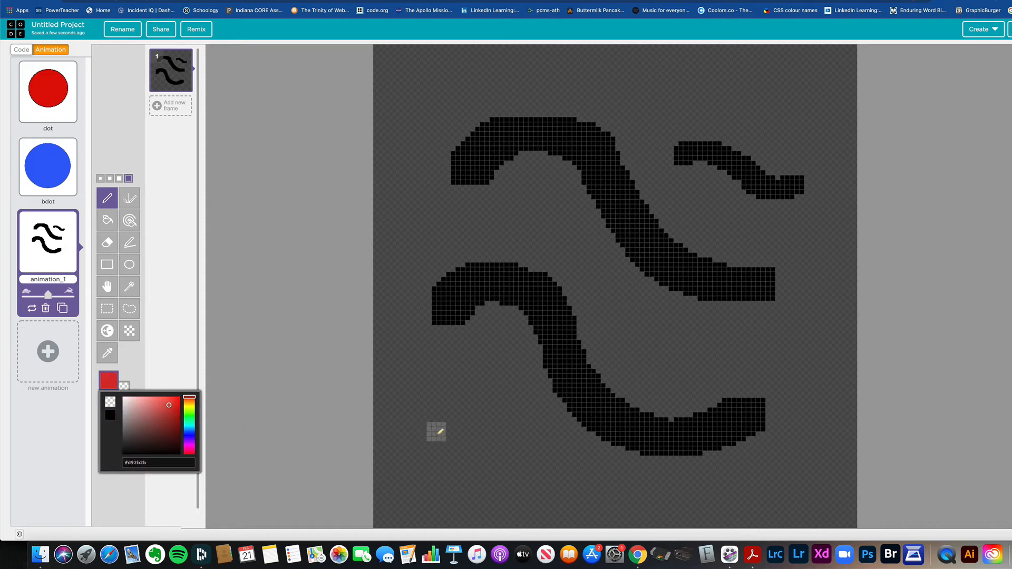
mouse_move(436, 430)
left_mouse_down()
mouse_move(491, 412)
mouse_move(604, 477)
left_mouse_up()
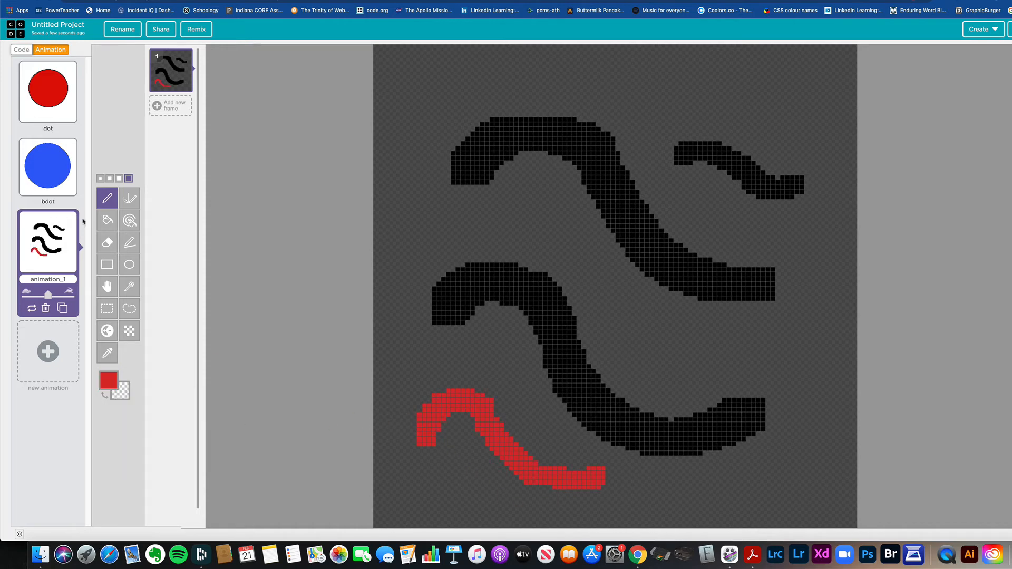
Step: Undo all the wavy pencil strokes to clear the canvas
key("super+z")
key("super+z")
key("super+z")
key("super+z")
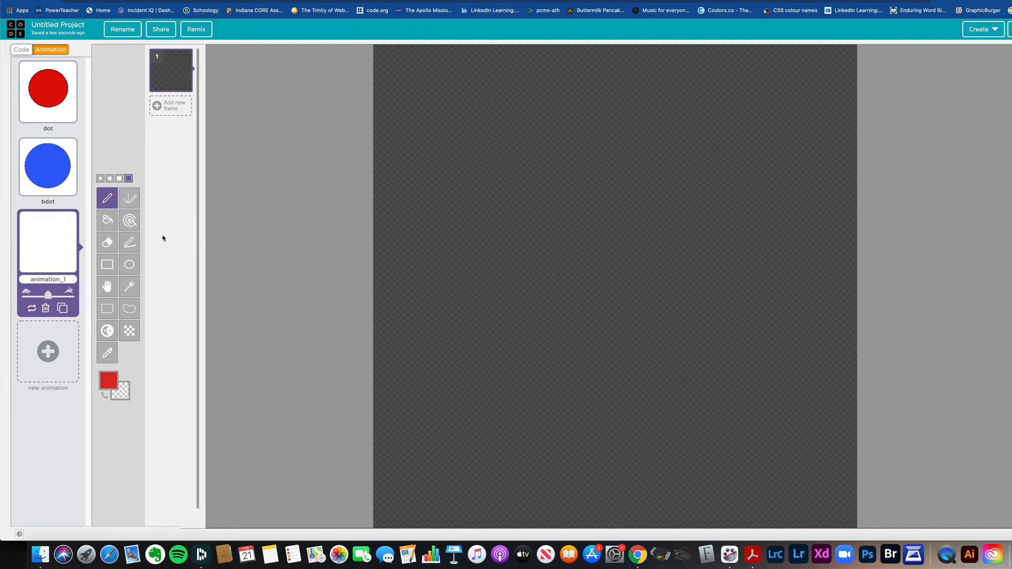
Step: Try the Vertical Mirror pen with a freehand symmetrical red outline across the canvas, and undo the drawing
left_click(128, 199)
mouse_move(716, 102)
left_mouse_down()
mouse_move(628, 154)
mouse_move(721, 273)
mouse_move(690, 353)
mouse_move(722, 444)
mouse_move(644, 476)
mouse_move(546, 470)
mouse_move(464, 317)
mouse_move(422, 155)
mouse_move(487, 142)
mouse_move(594, 152)
mouse_move(509, 181)
left_mouse_up()
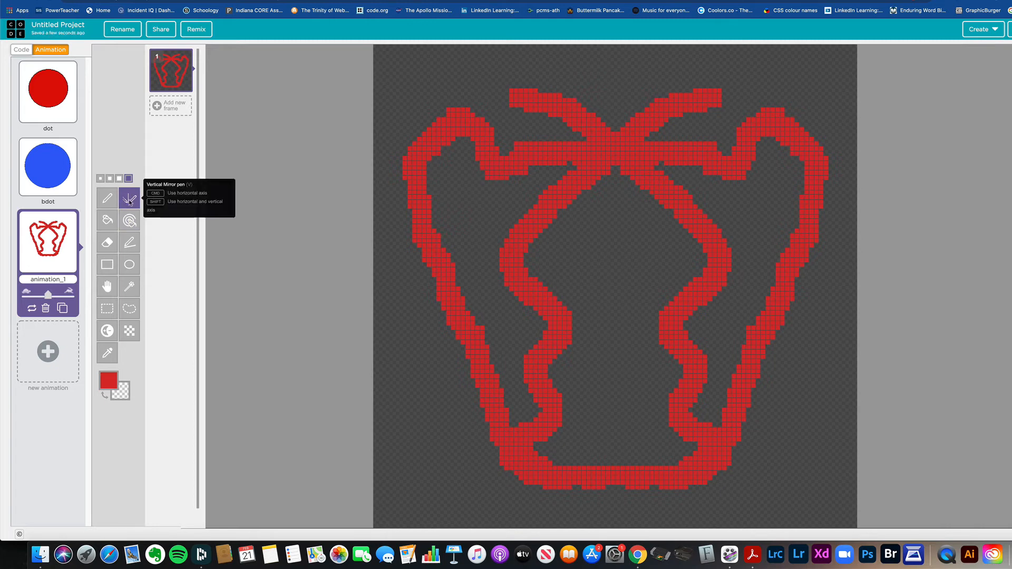
key("super+z")
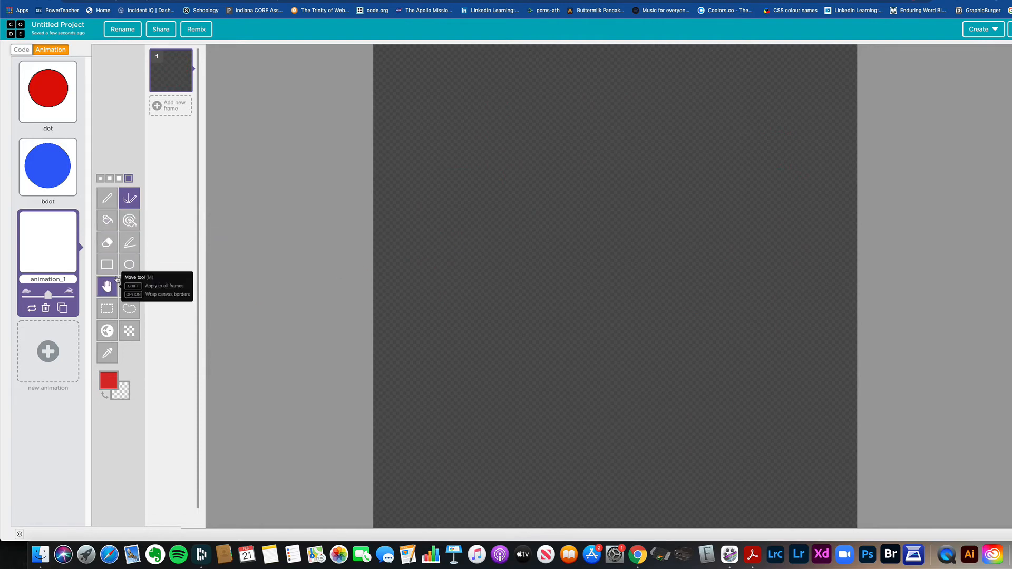
Step: Draw a large ellipse outline in near-black #060606 across the upper part of the canvas
left_click(129, 264)
left_click(109, 390)
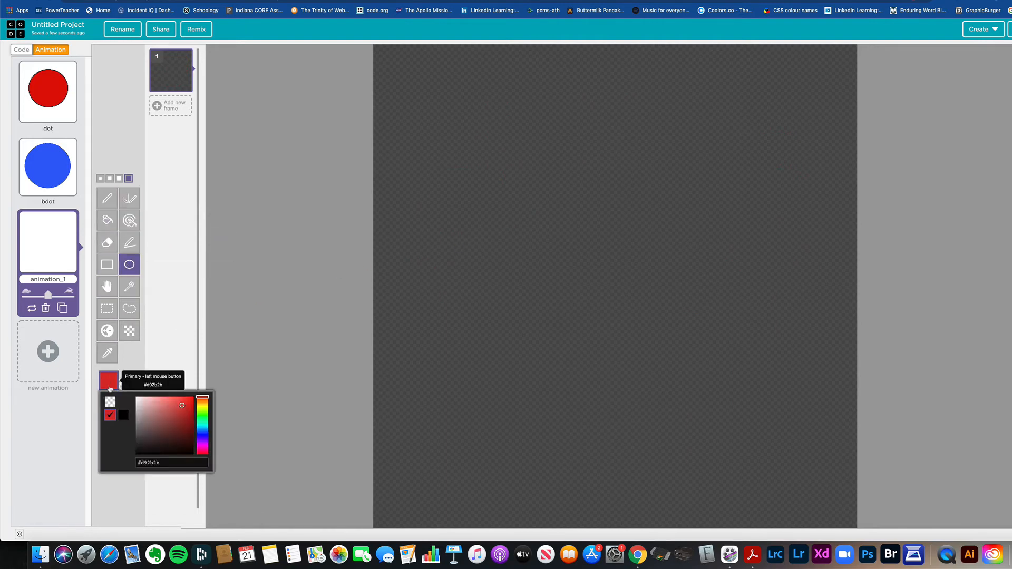
mouse_move(127, 450)
left_mouse_down()
mouse_move(157, 448)
mouse_move(135, 455)
left_mouse_up()
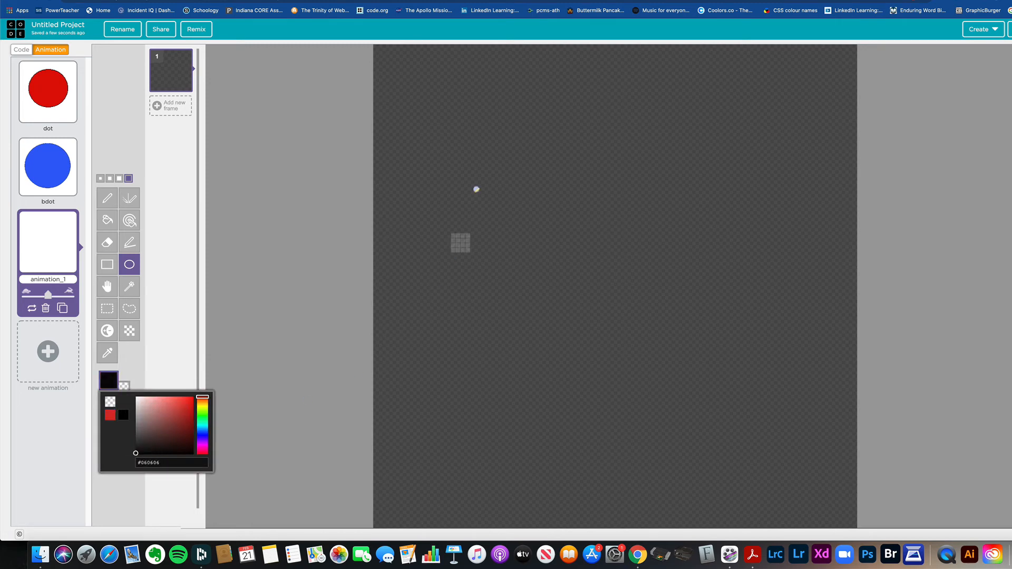
left_click_drag(441, 97, 809, 402)
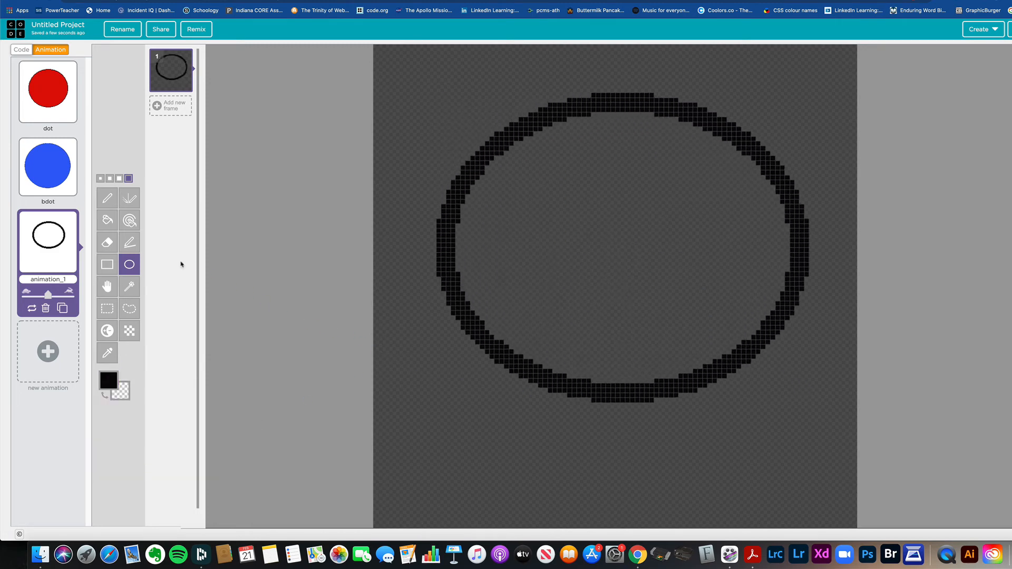
Step: Fill the ellipse with red #e11616 using the paint bucket, and undo the fill
left_click(109, 221)
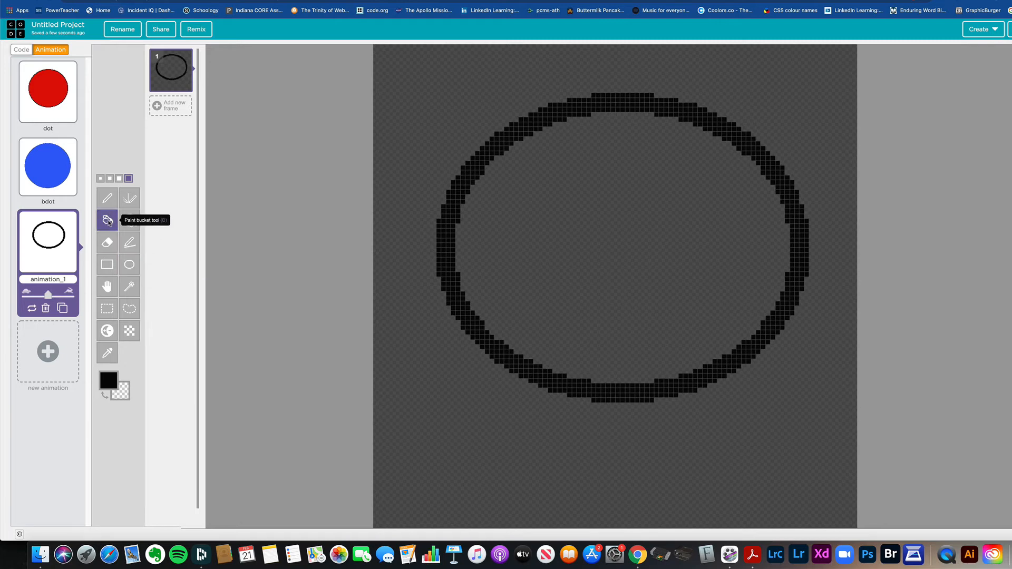
left_click(108, 379)
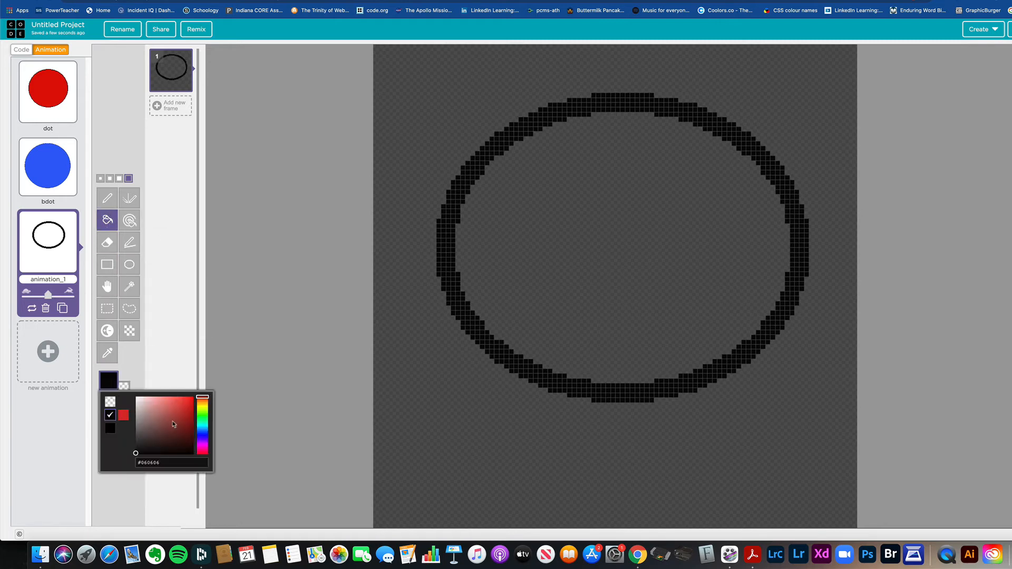
left_click(188, 405)
left_click(594, 248)
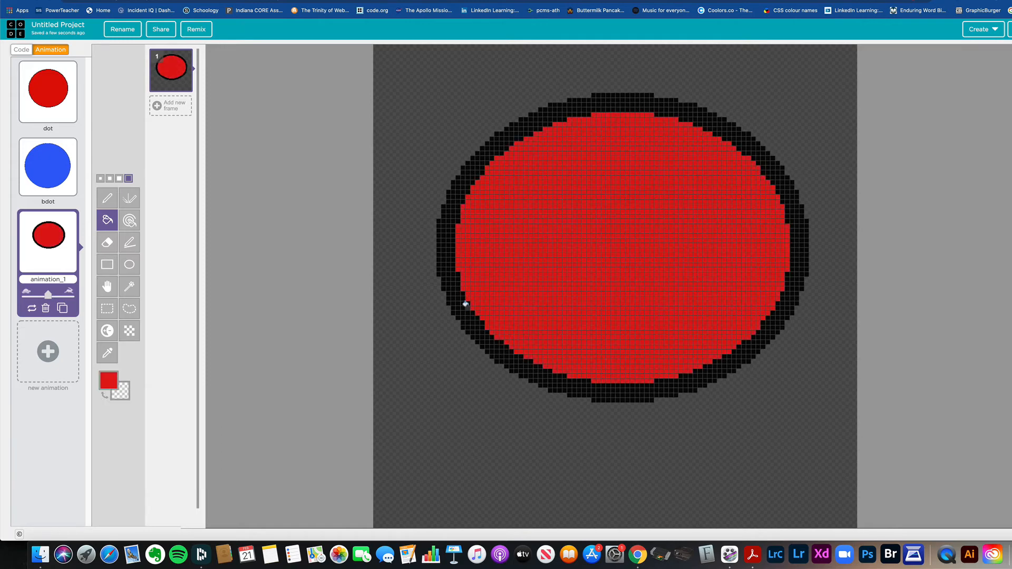
key("super+z")
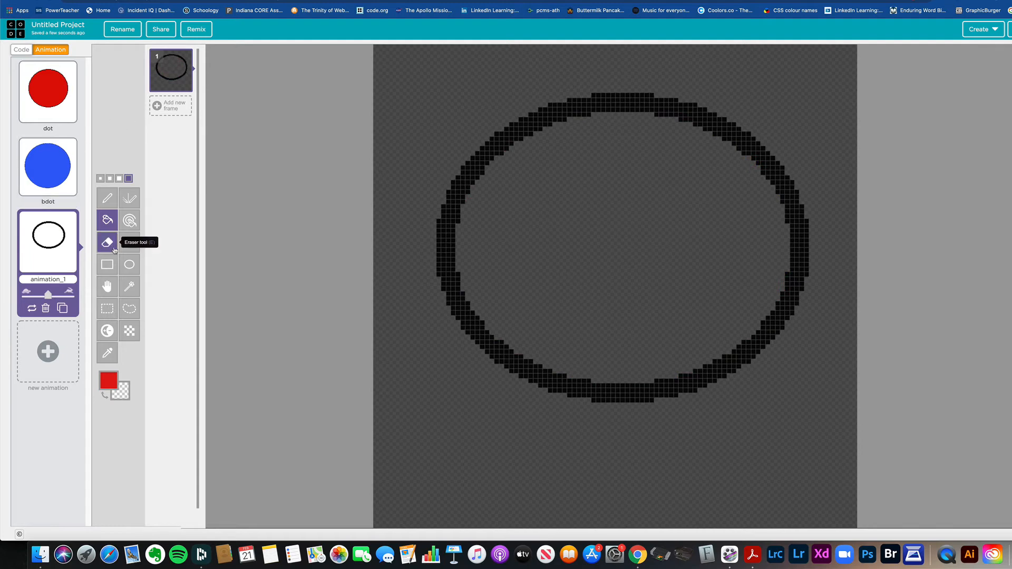
Step: Draw a vertical black #000000 pencil line through the middle of the ellipse, dividing it into two halves
left_click(107, 198)
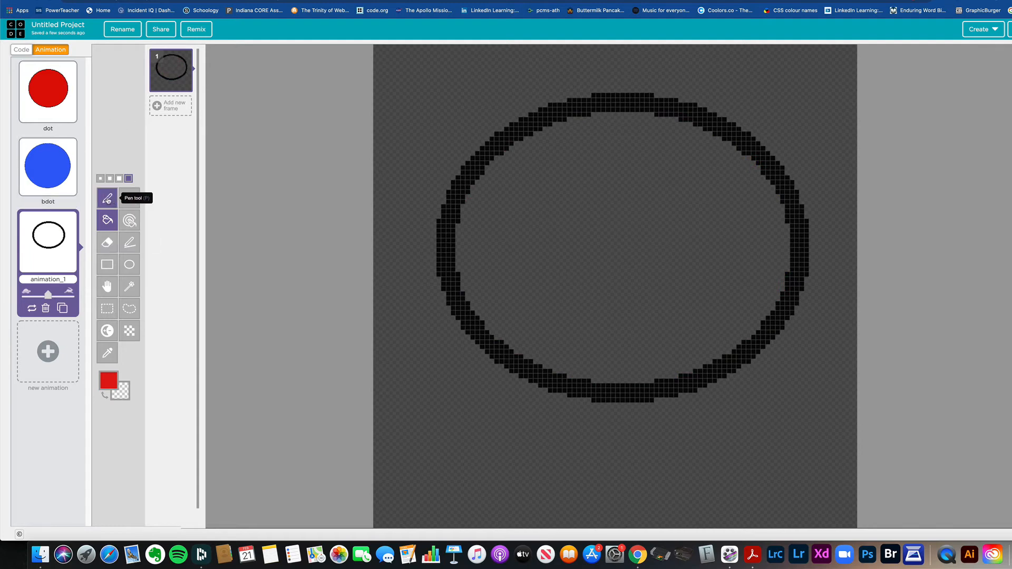
left_click(109, 381)
left_click(123, 430)
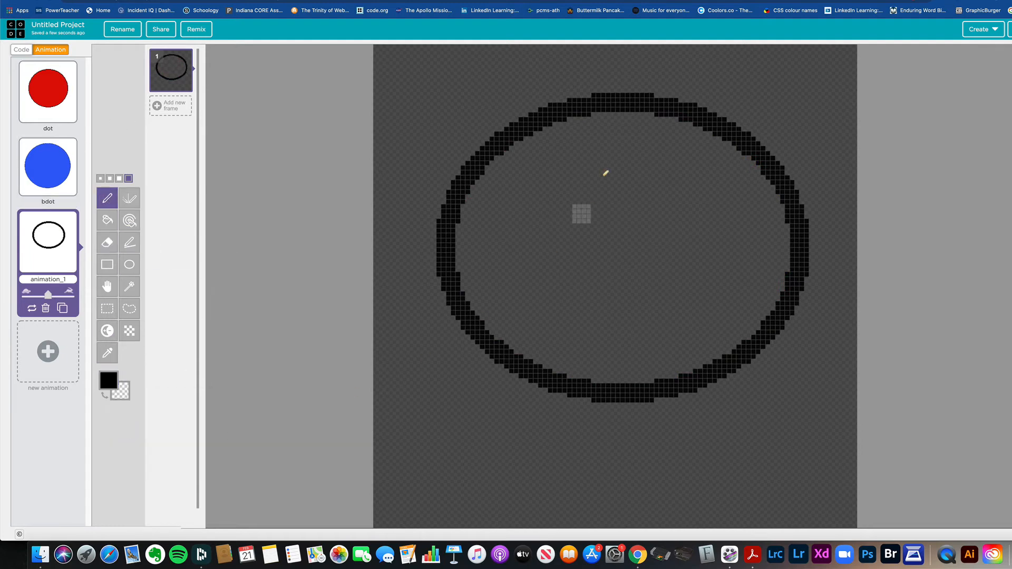
mouse_move(626, 109)
left_mouse_down()
mouse_move(628, 294)
mouse_move(616, 387)
left_mouse_up()
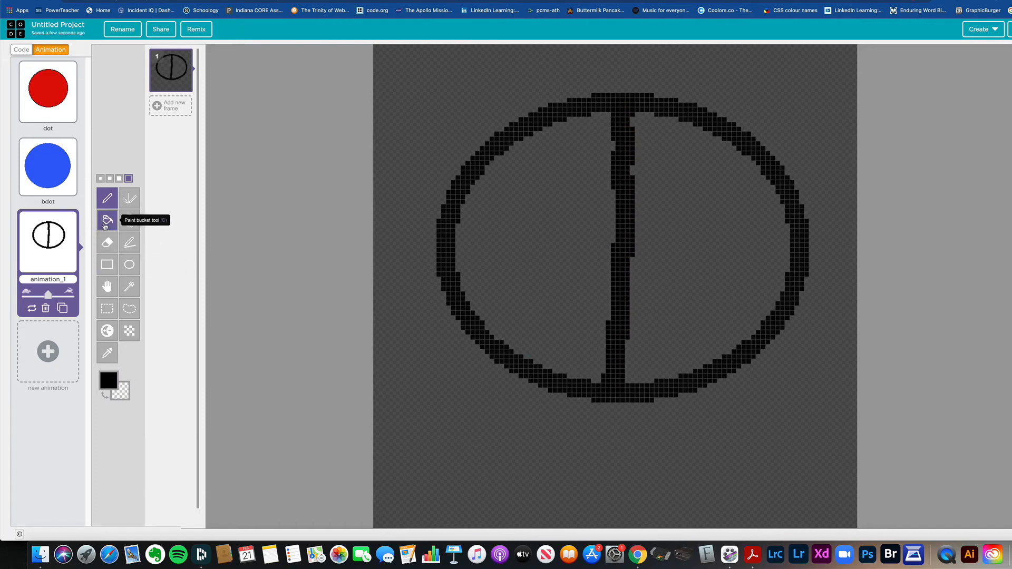
Step: Fill the left half of the ellipse with green using the paint bucket
left_click(107, 220)
left_click(108, 380)
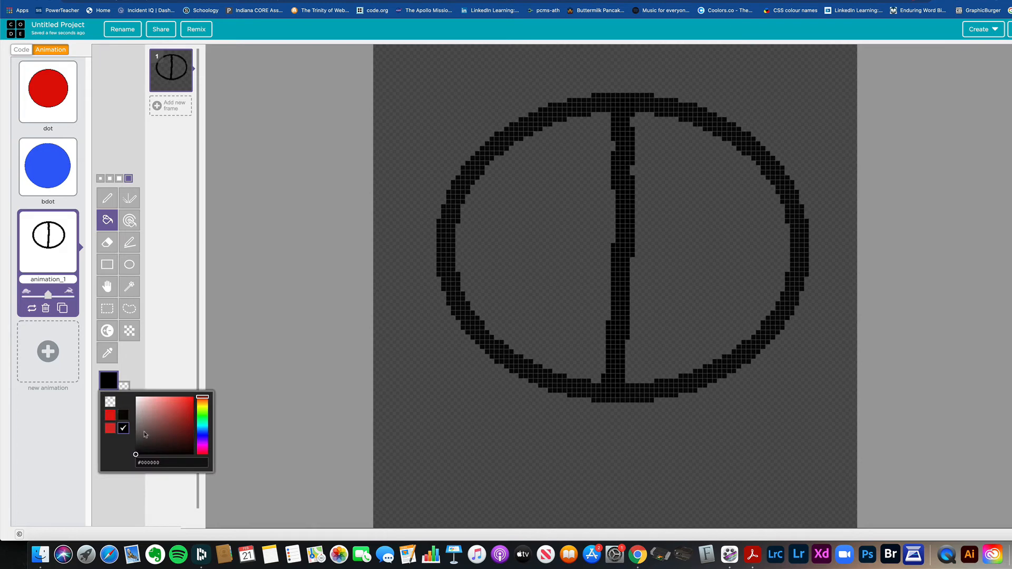
left_click(203, 420)
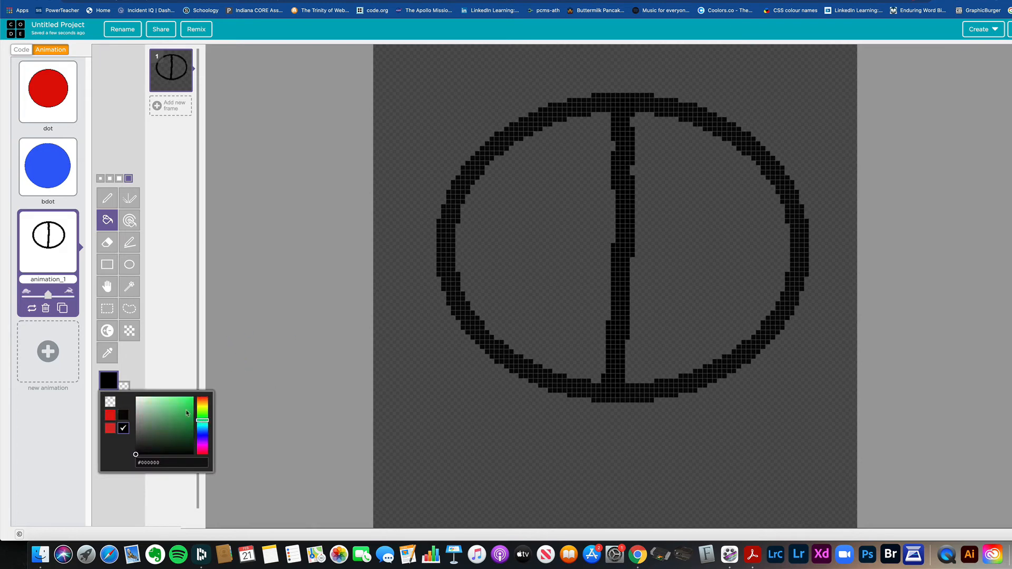
left_click(187, 413)
left_click(551, 235)
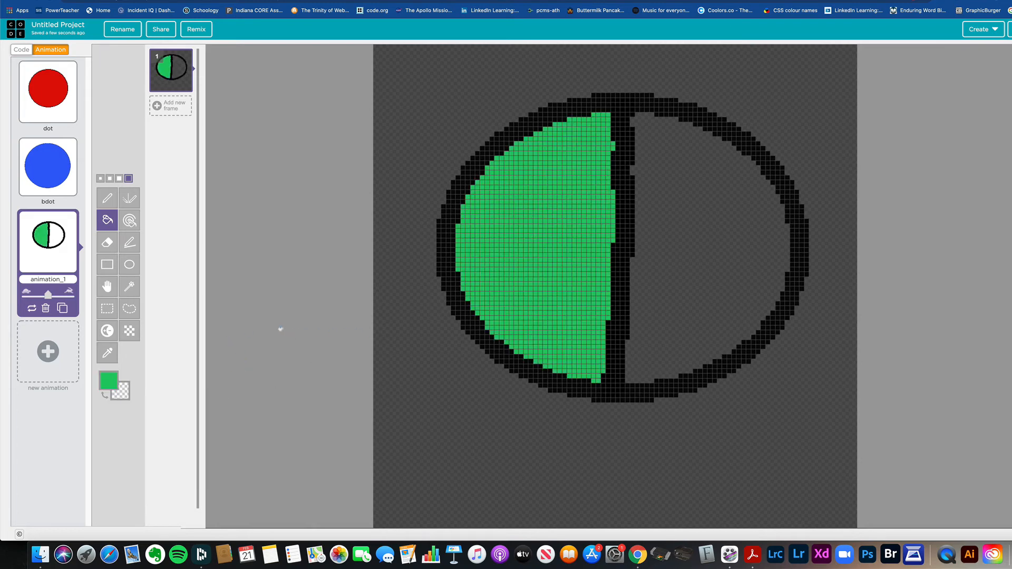
Step: Fill the right half of the ellipse with red #e8290c
left_click(108, 380)
left_click_drag(206, 424, 191, 402)
left_click(695, 244)
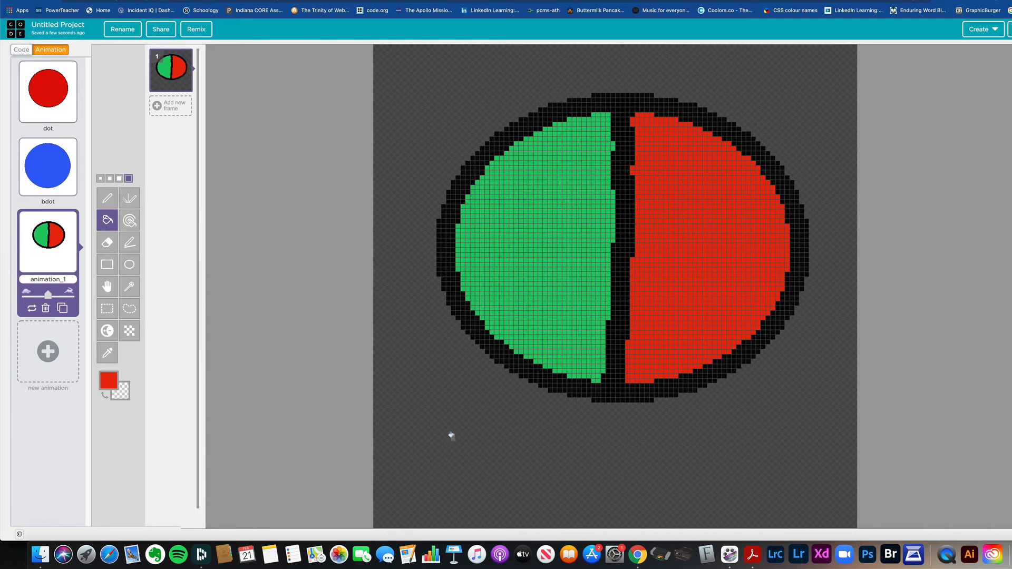
Step: Draw a red rectangle below the ellipse on its left side and fill its interior with the same red
left_click(112, 267)
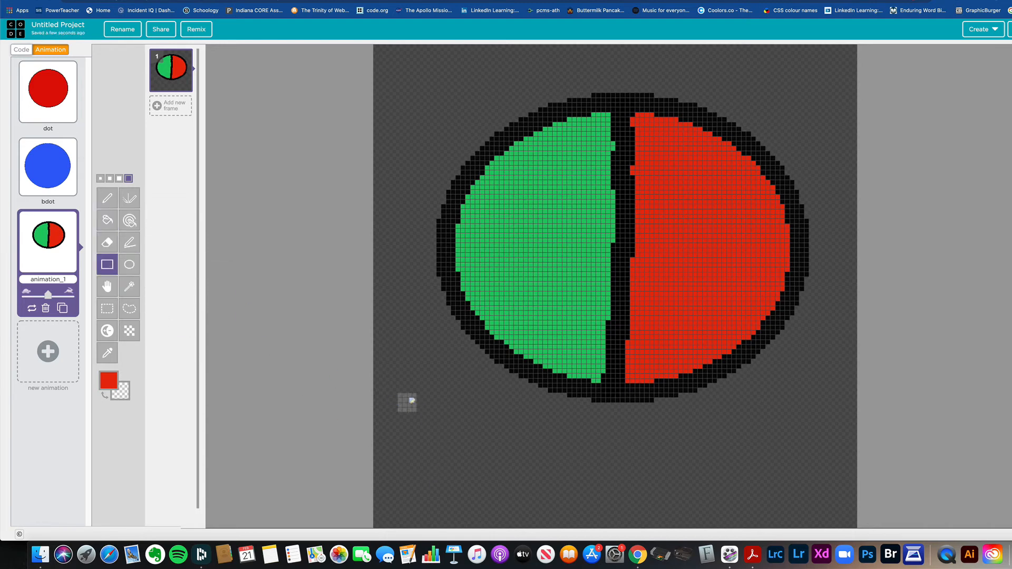
left_click_drag(413, 404, 559, 495)
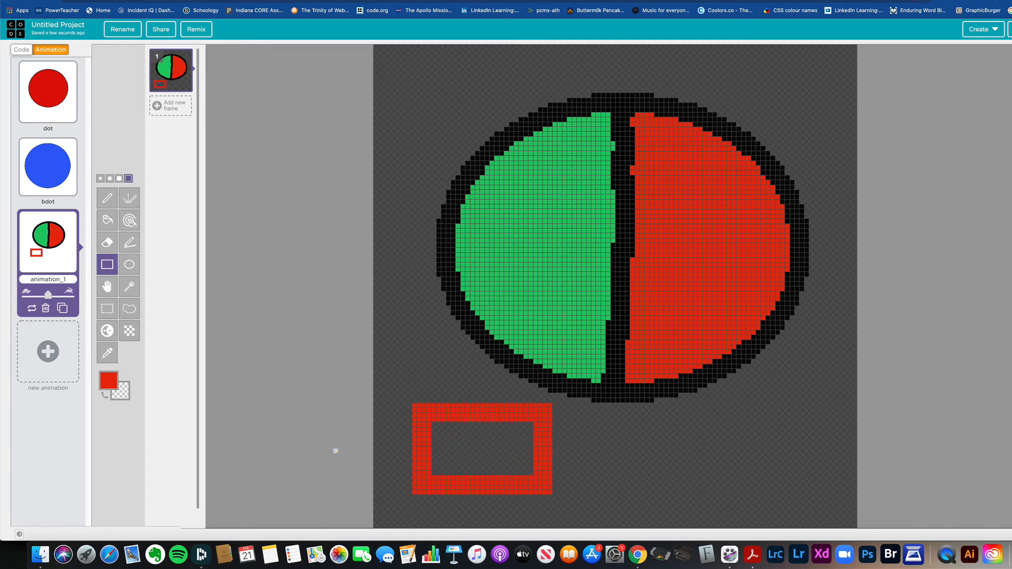
left_click(107, 220)
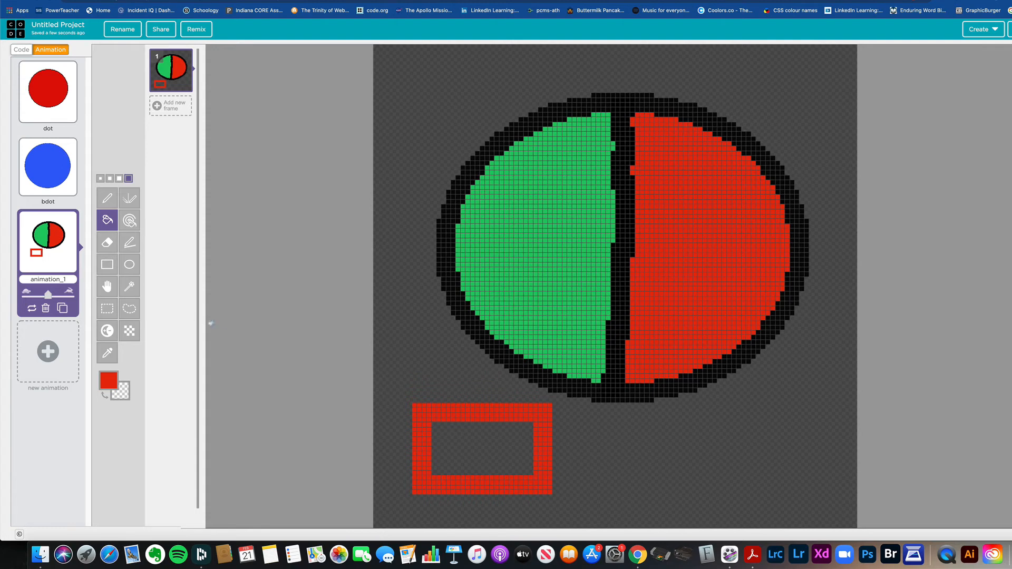
left_click(465, 455)
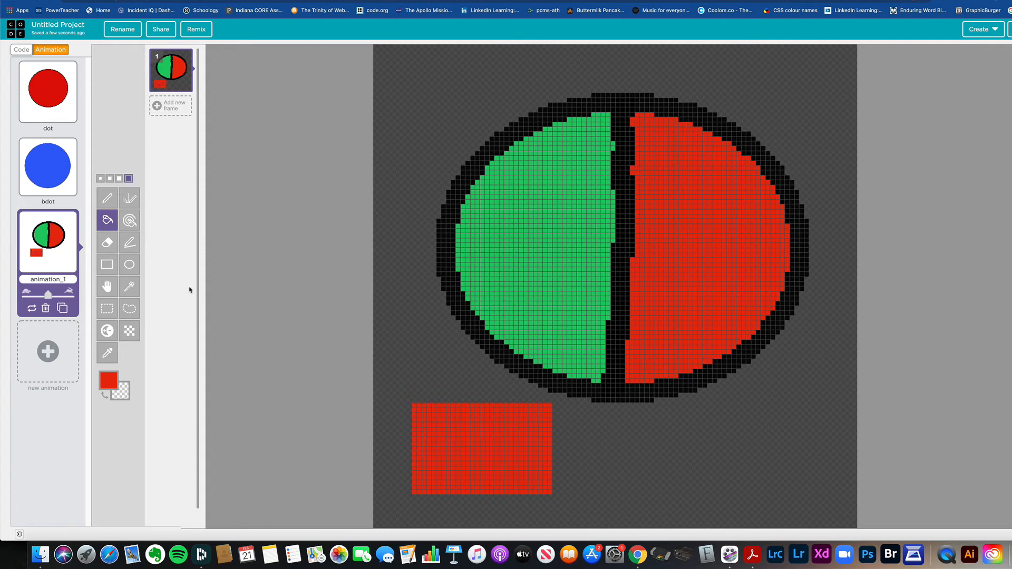
Step: Recolor all pixels of the rectangle's red shade to blue #0e23c1 at once, undoing and reapplying the change
left_click(129, 220)
left_click(110, 373)
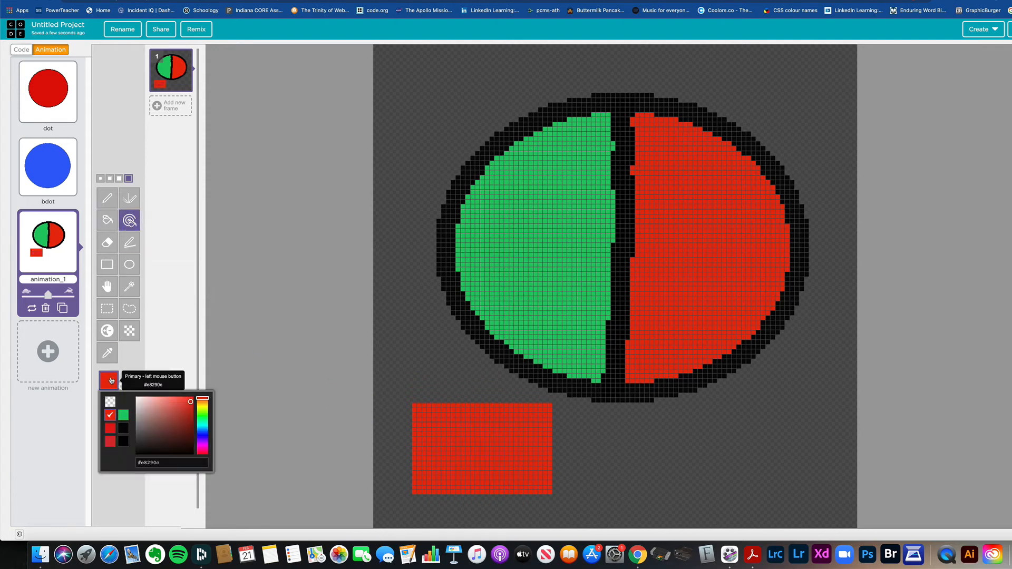
left_click(202, 439)
left_click_drag(203, 442, 203, 435)
left_click(189, 411)
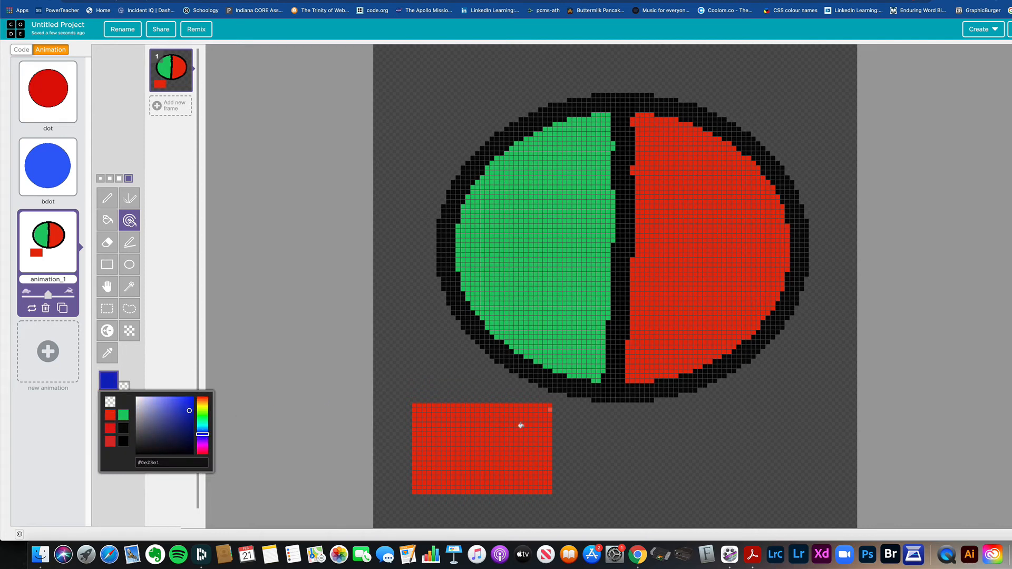
left_click(499, 441)
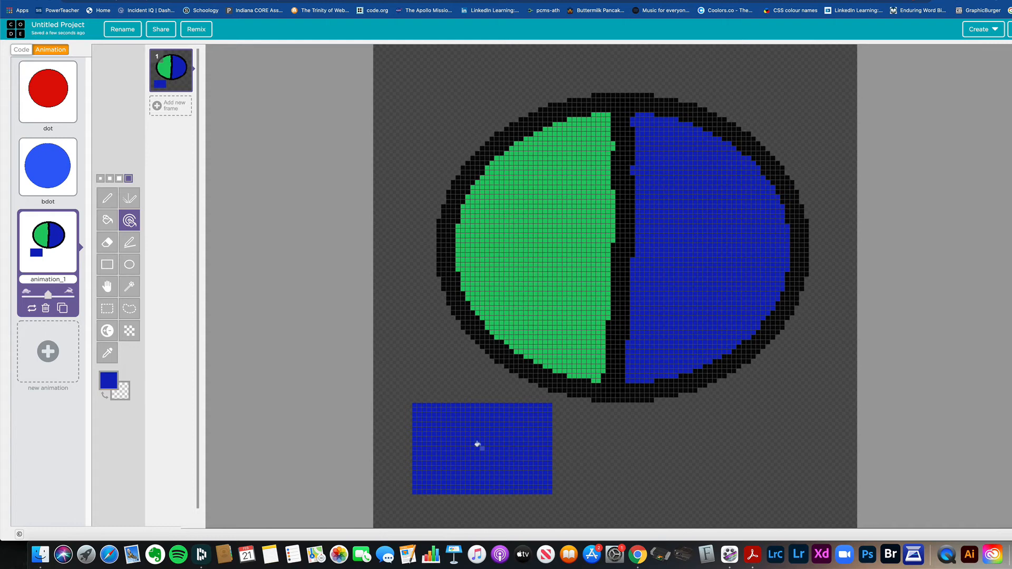
key("super+z")
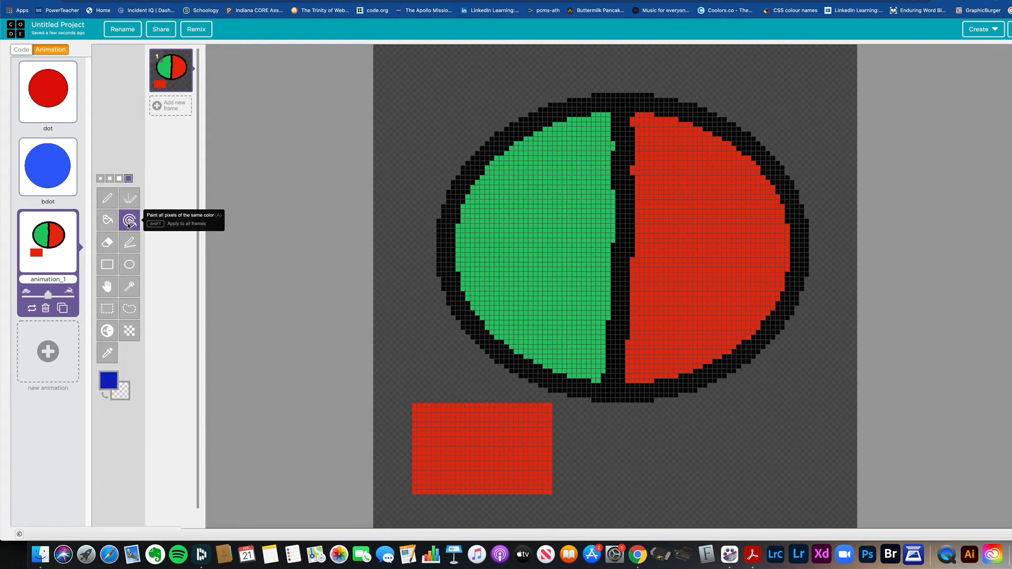
left_click(453, 434)
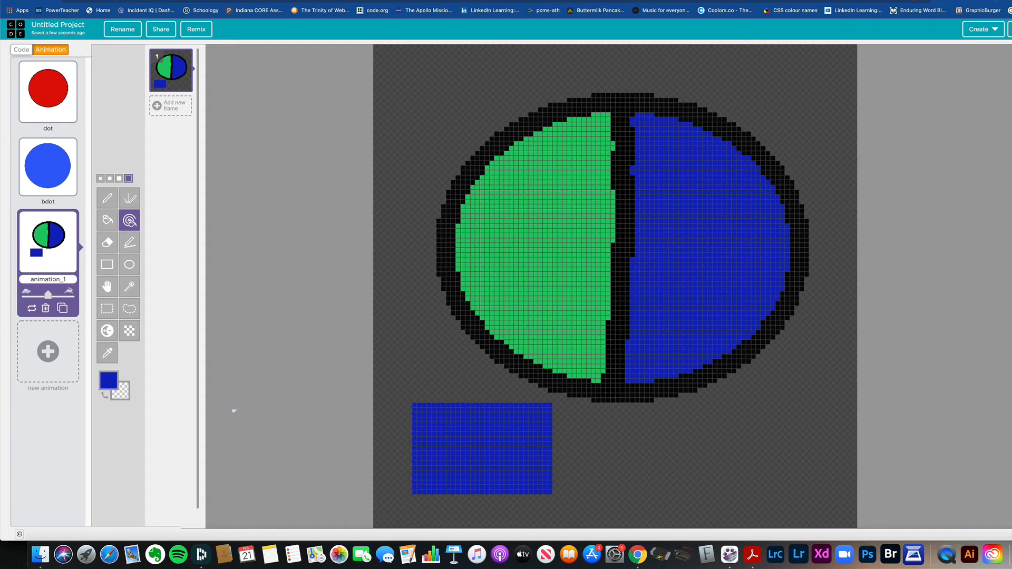
Step: Erase a horizontal band through the middle of the blue rectangle and two square spots in the ellipse's blue half
left_click(107, 244)
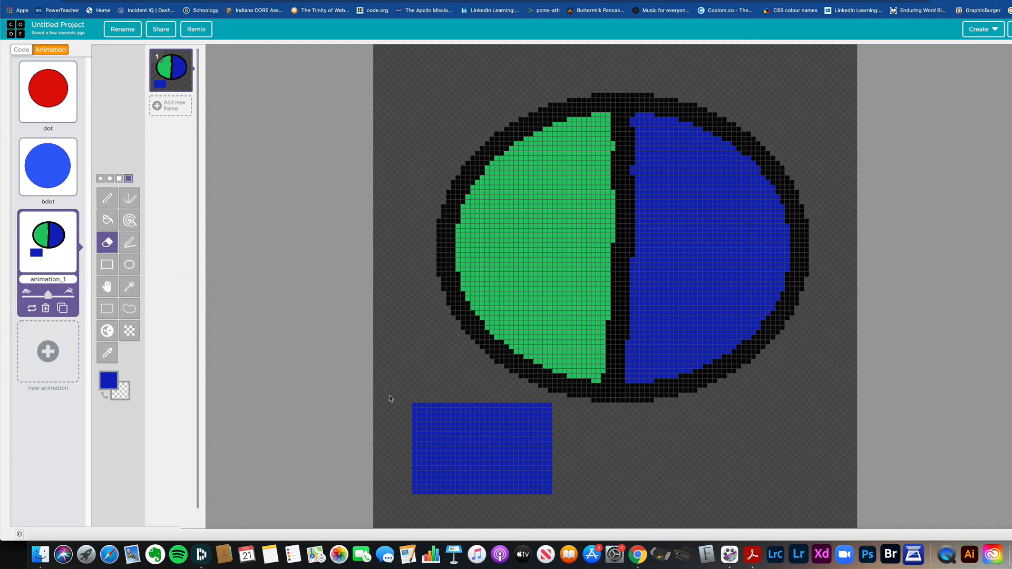
left_click_drag(559, 453, 405, 451)
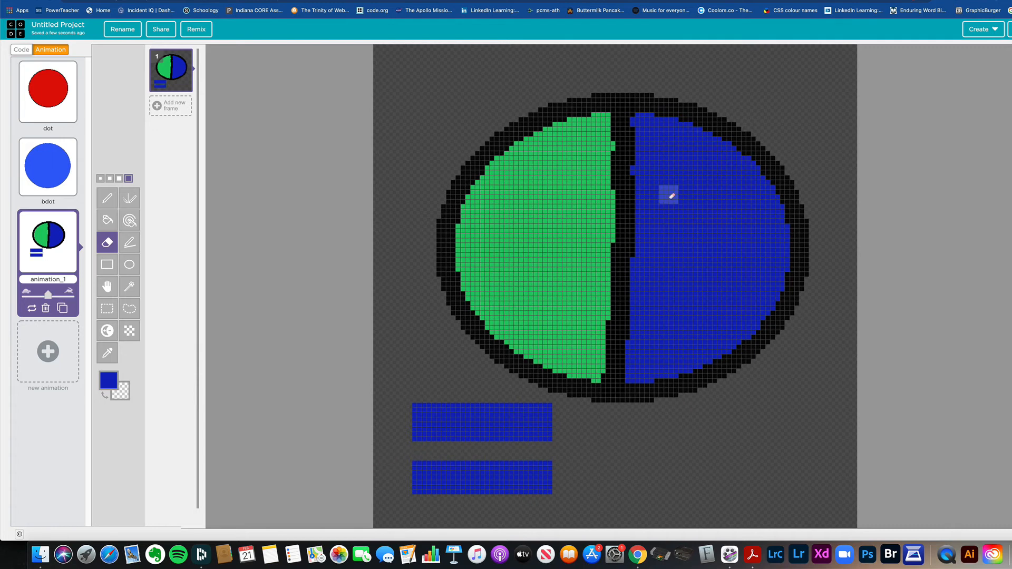
left_click_drag(668, 195, 740, 196)
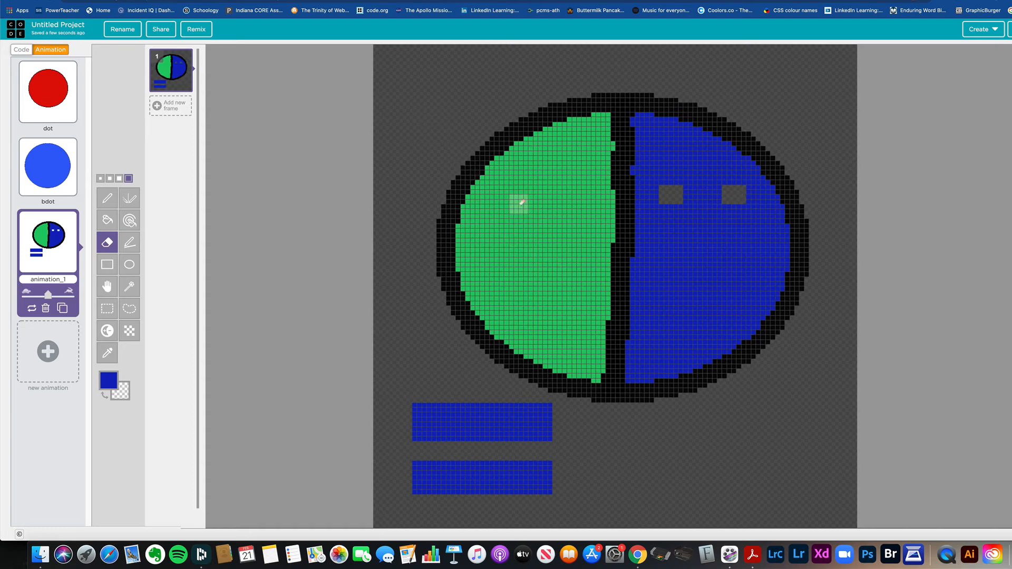
Step: Erase two rectangular spots in the ellipse's green half and draw a thick blue slanted line beside that half
left_click_drag(506, 200, 579, 199)
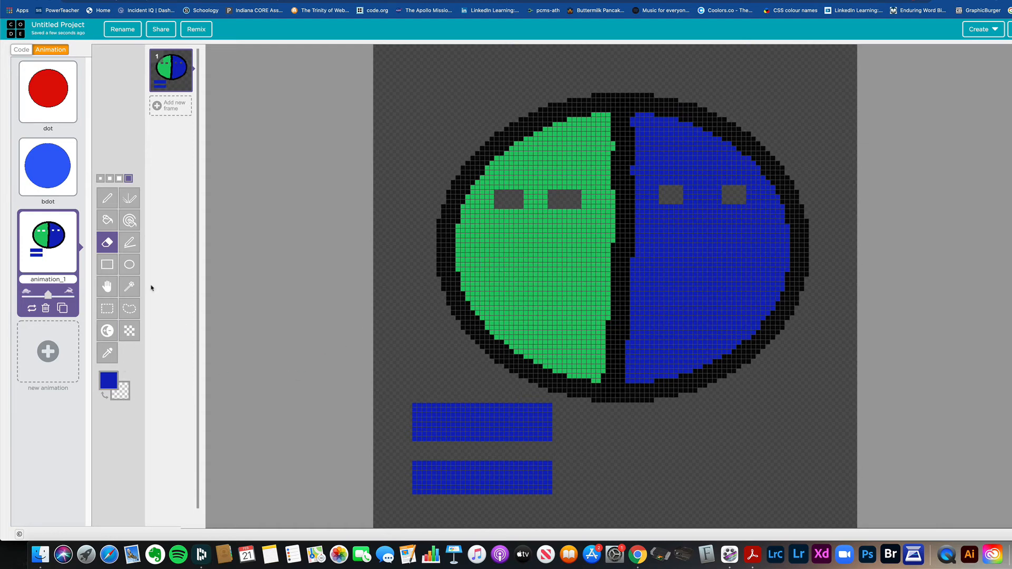
left_click(129, 243)
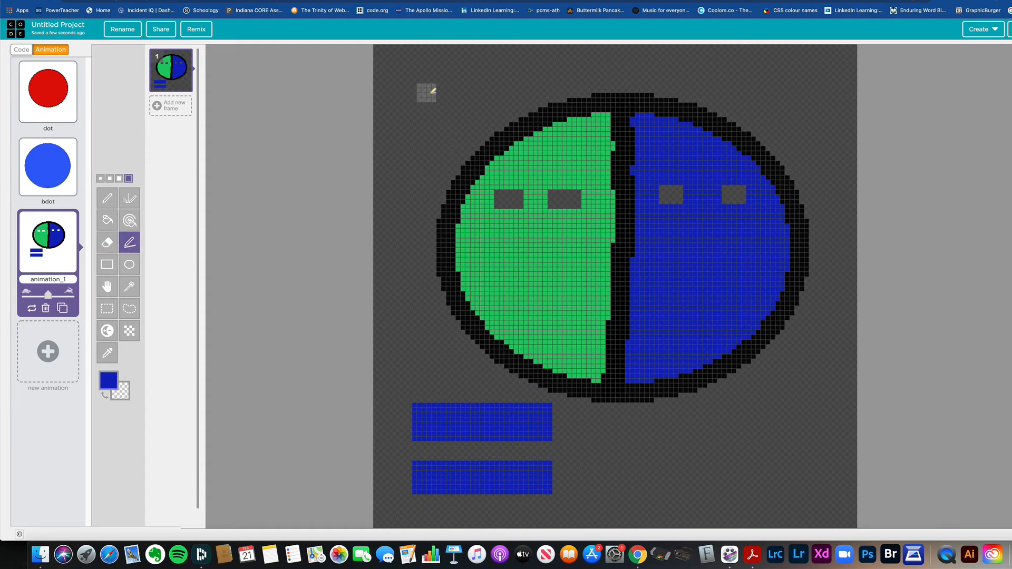
left_click_drag(426, 82, 393, 350)
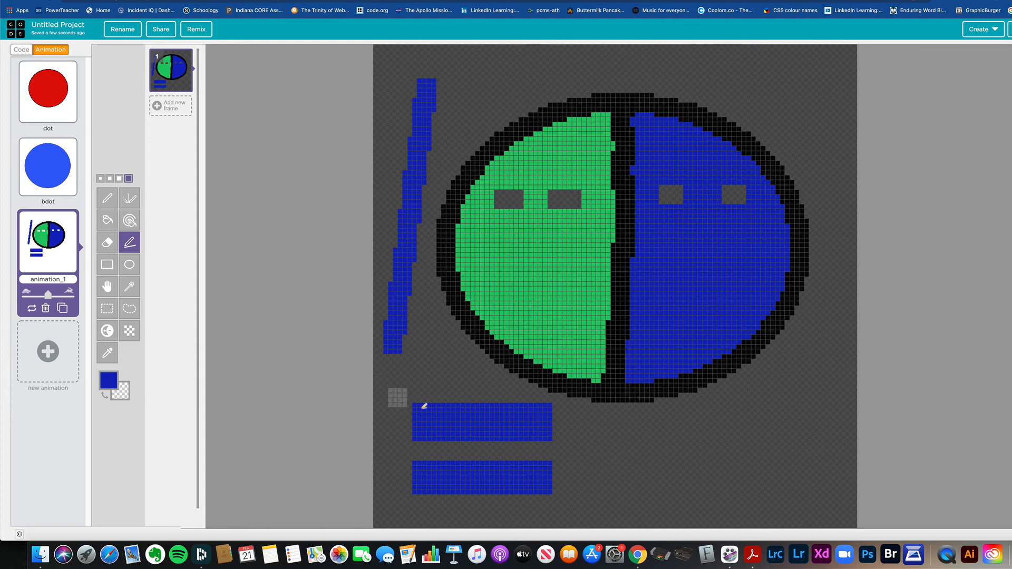
Step: Draw three thin lines in purple #700ec1 at the smallest pen size: two diagonals below the ellipse and one above it
left_click(108, 380)
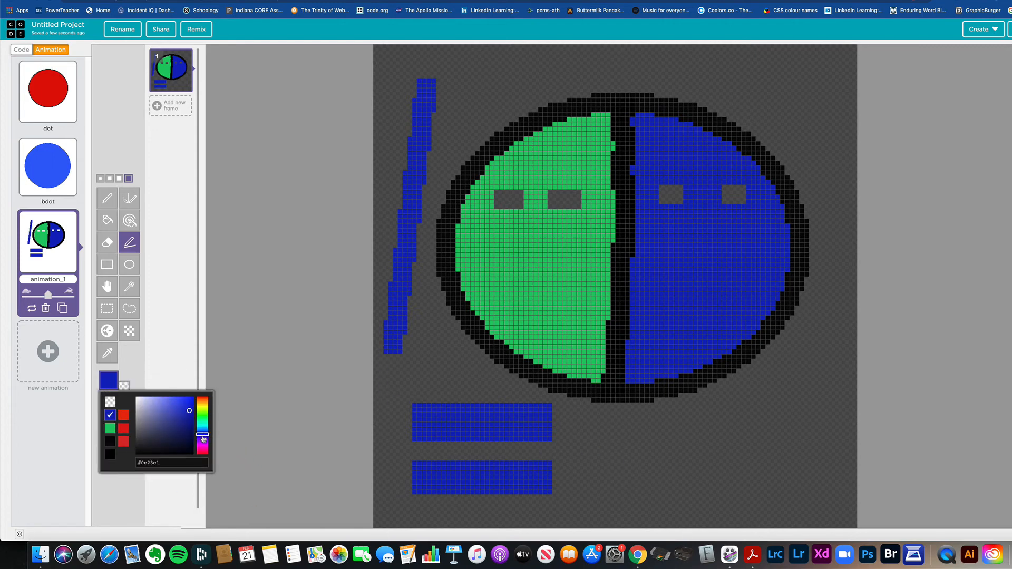
left_click(203, 440)
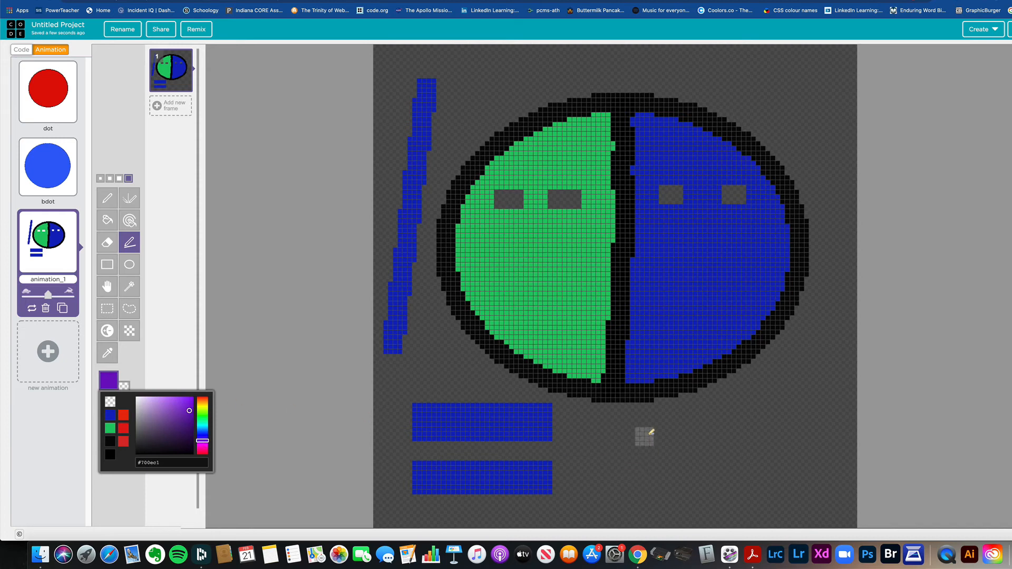
key("bracketleft")
key("bracketleft")
key("bracketleft")
left_click(596, 448)
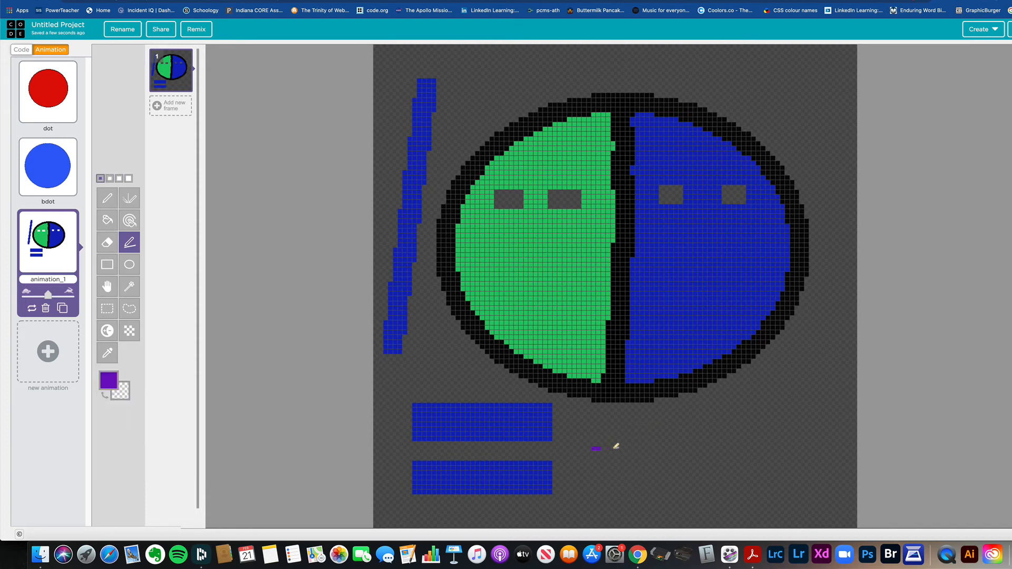
mouse_move(616, 446)
left_mouse_down()
mouse_move(806, 371)
mouse_move(633, 490)
mouse_move(585, 500)
left_mouse_up()
mouse_move(458, 85)
left_mouse_down()
mouse_move(724, 58)
mouse_move(784, 63)
left_mouse_up()
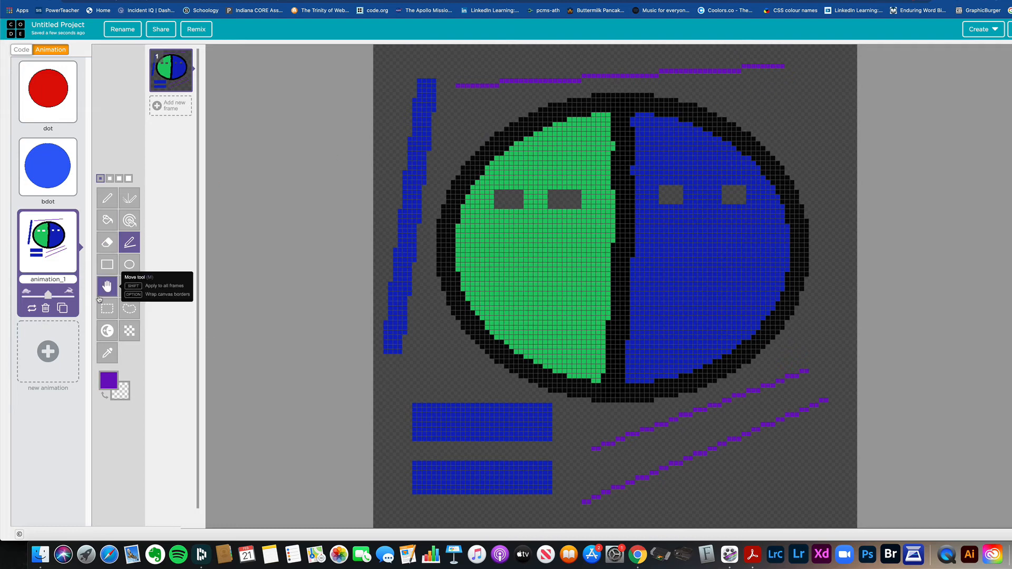
Step: Draw a purple square outline at the ellipse's upper right and a purple oval outline overlapping the lower diagonal line
left_click(108, 265)
left_click_drag(789, 92, 842, 153)
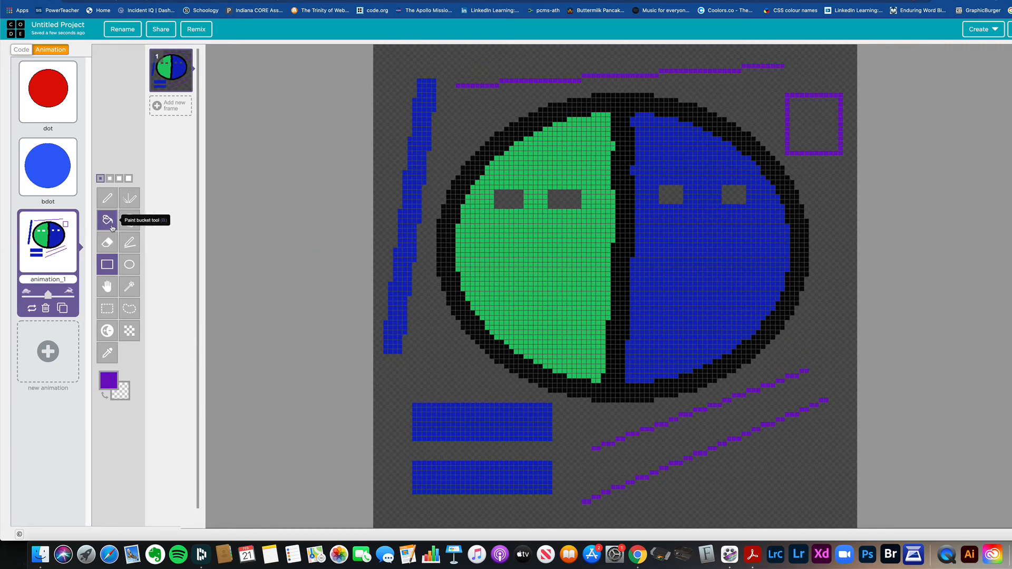
left_click(129, 264)
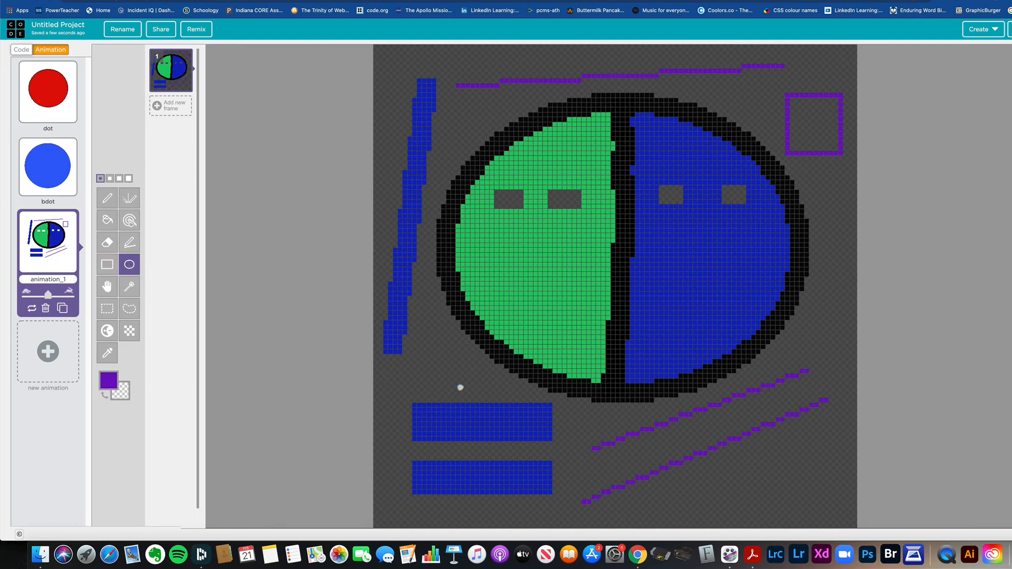
left_click_drag(692, 485, 825, 407)
Step: Fill both parts of the purple oval, on either side of the diagonal line, with cyan #00d4e8
left_click(107, 220)
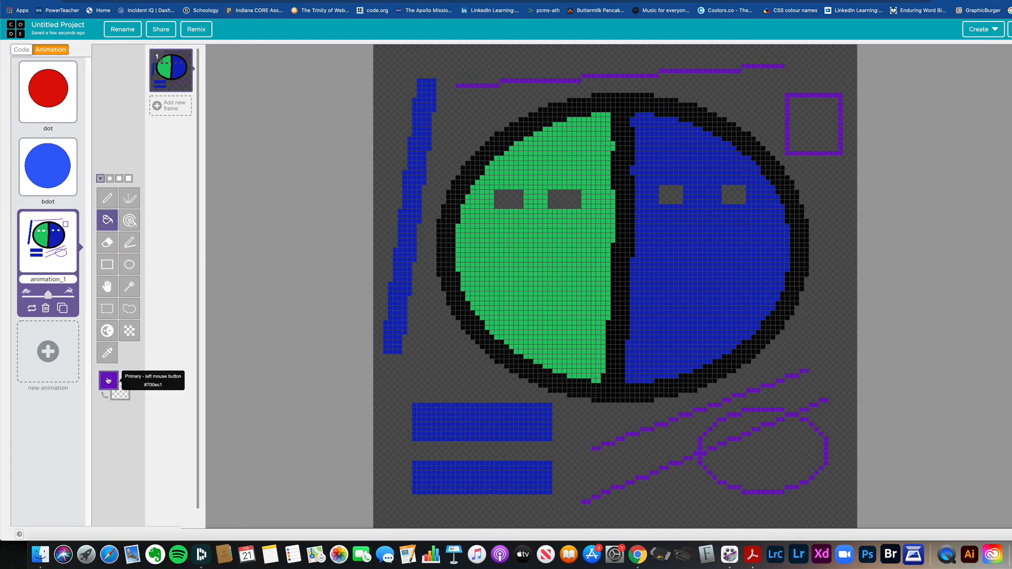
left_click(108, 381)
left_click_drag(184, 416, 198, 404)
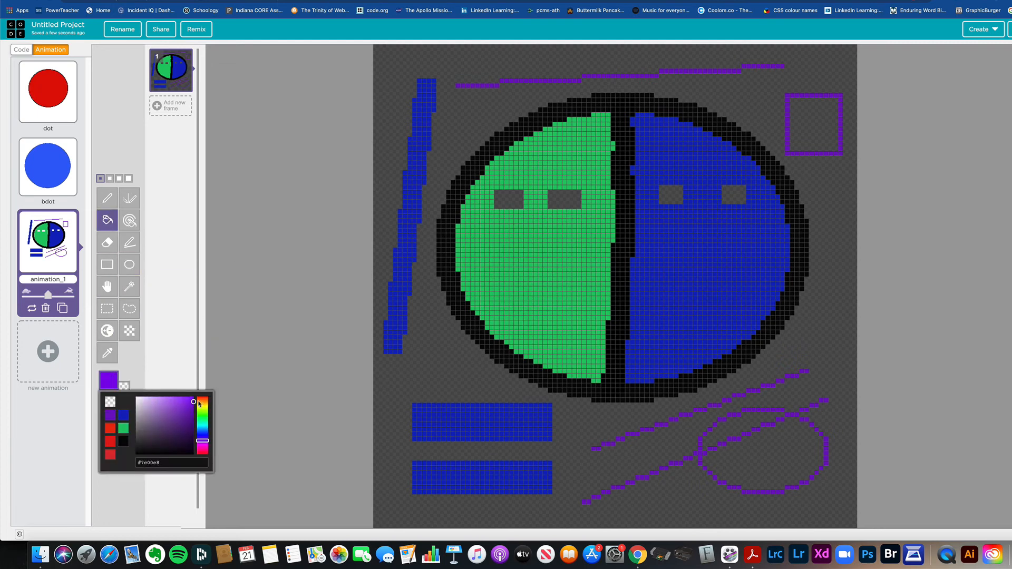
left_click(204, 427)
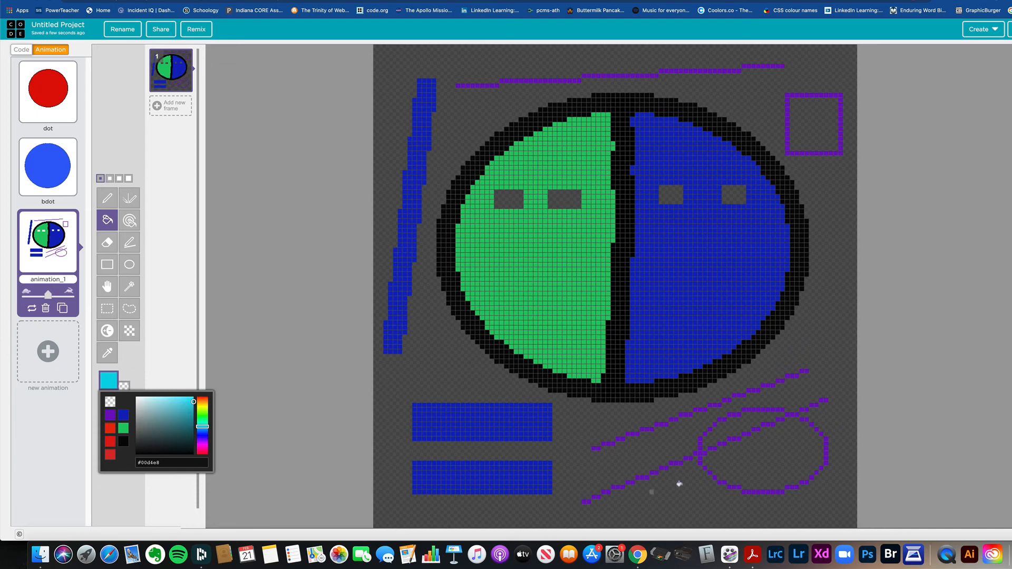
left_click(780, 463)
left_click(736, 422)
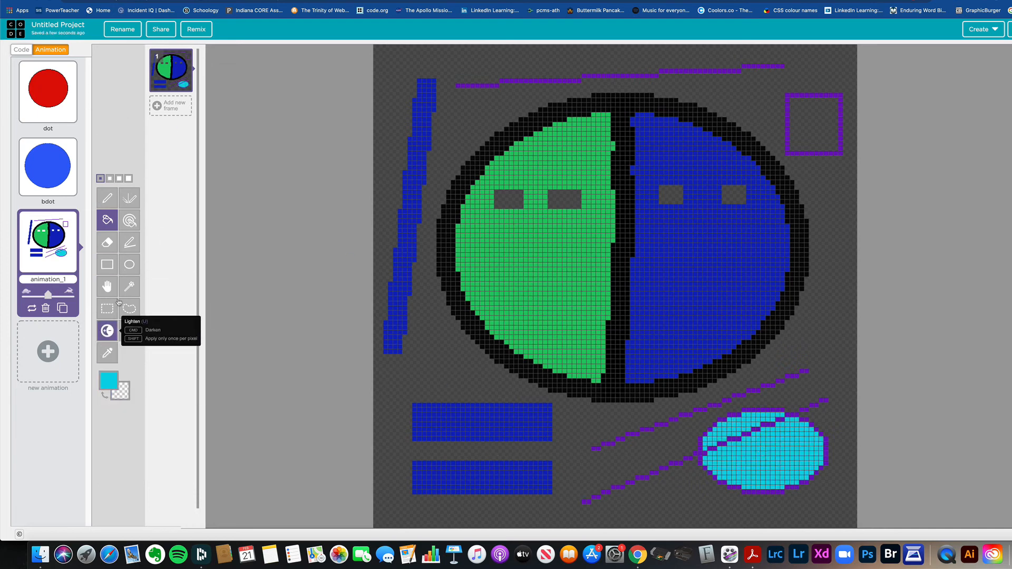
Step: Shift the whole drawing slightly up and to the right with the Move tool
left_click(107, 288)
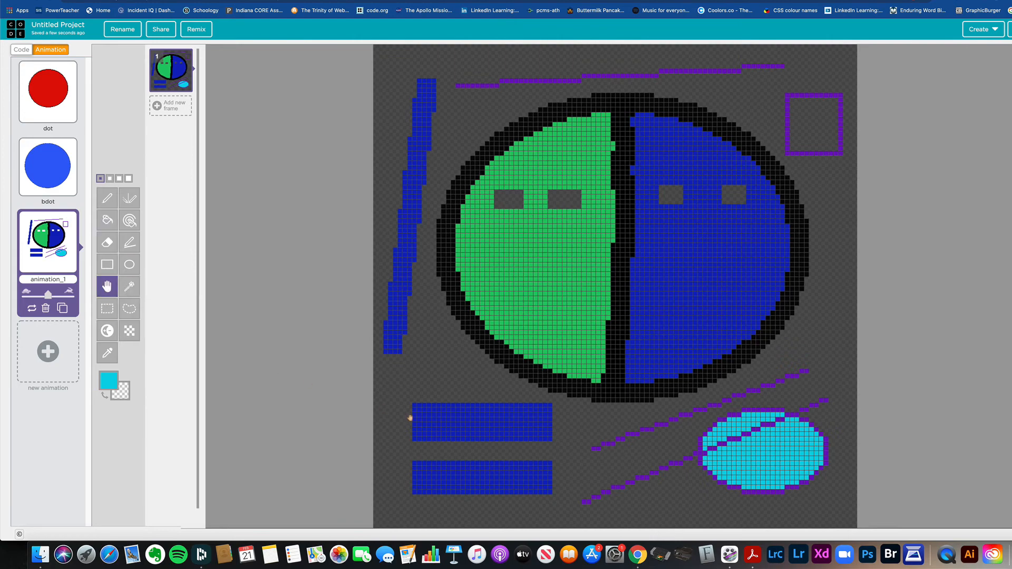
mouse_move(443, 421)
left_mouse_down()
mouse_move(479, 420)
mouse_move(434, 406)
mouse_move(445, 427)
mouse_move(432, 395)
mouse_move(454, 421)
mouse_move(436, 373)
mouse_move(409, 409)
mouse_move(468, 387)
mouse_move(420, 411)
mouse_move(484, 403)
mouse_move(434, 404)
mouse_move(447, 405)
left_mouse_up()
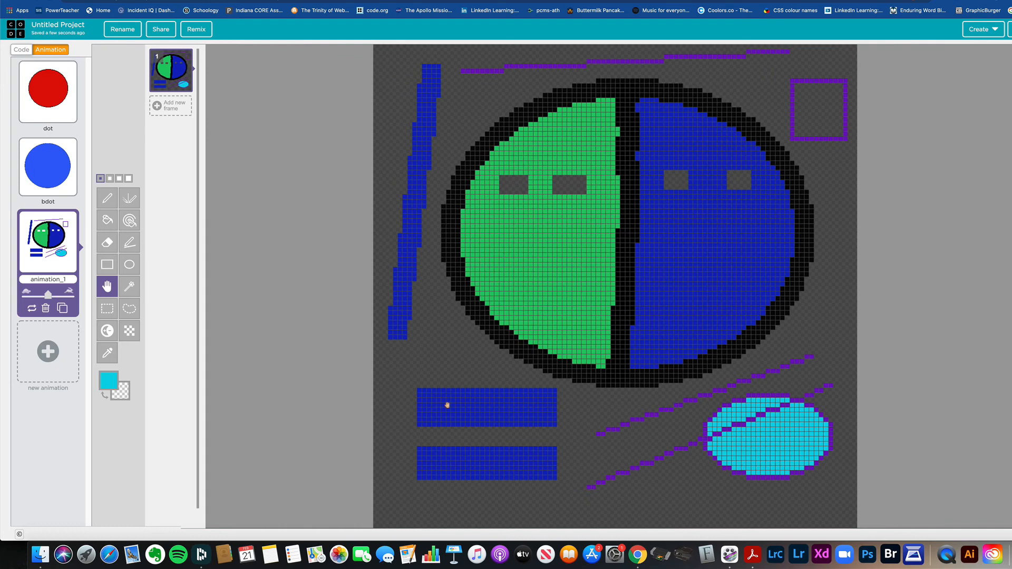
left_click_drag(554, 335, 556, 327)
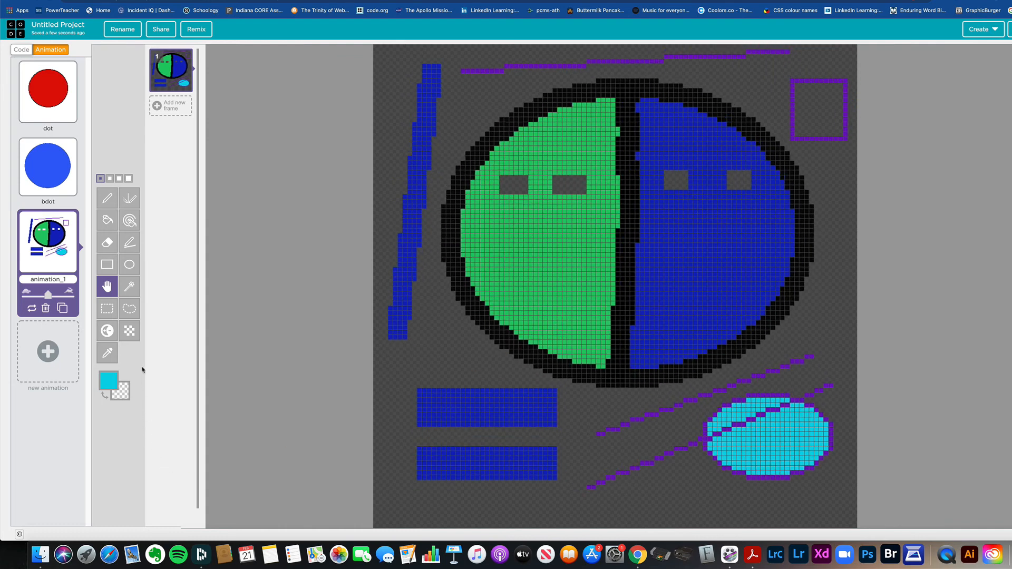
Step: Try to move the upper blue rectangle below the diagonal lines using a shape selection
left_click(130, 289)
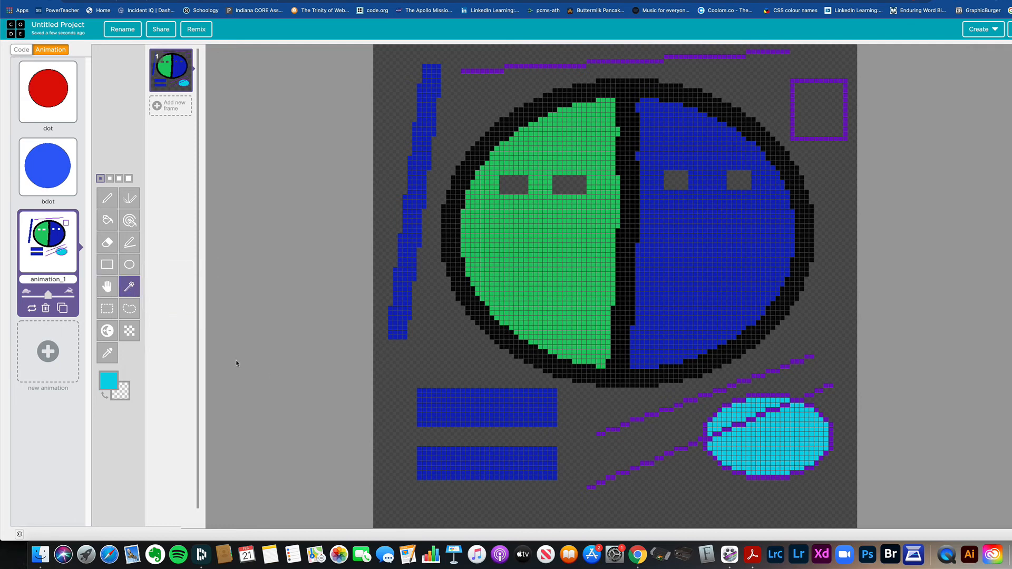
left_click(448, 420)
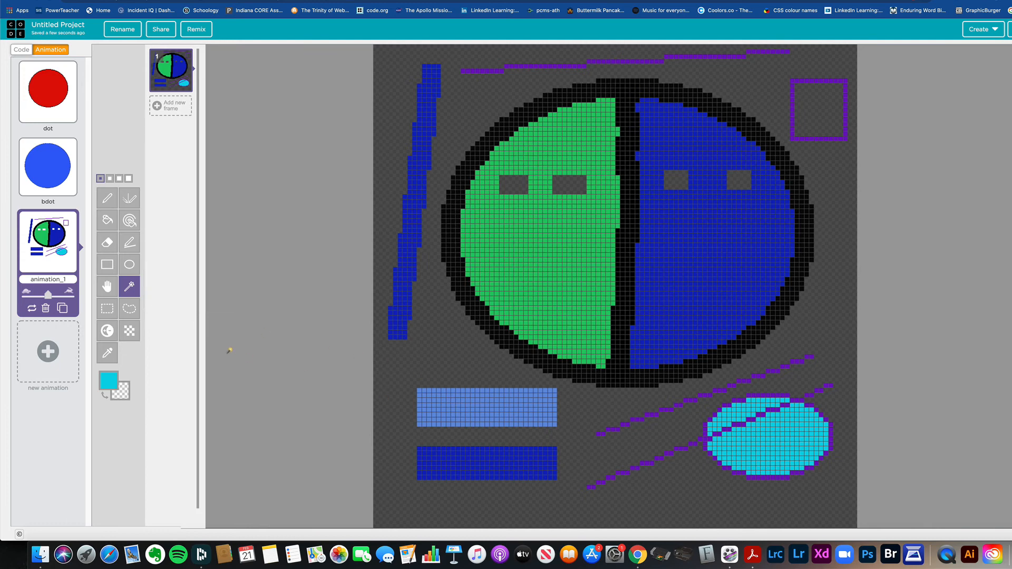
left_click(109, 291)
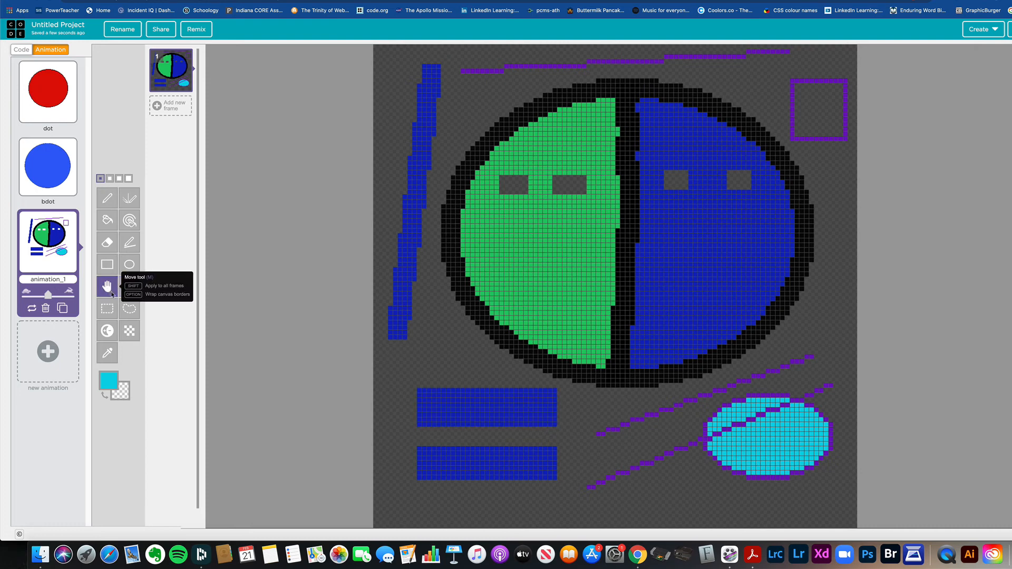
left_click(129, 287)
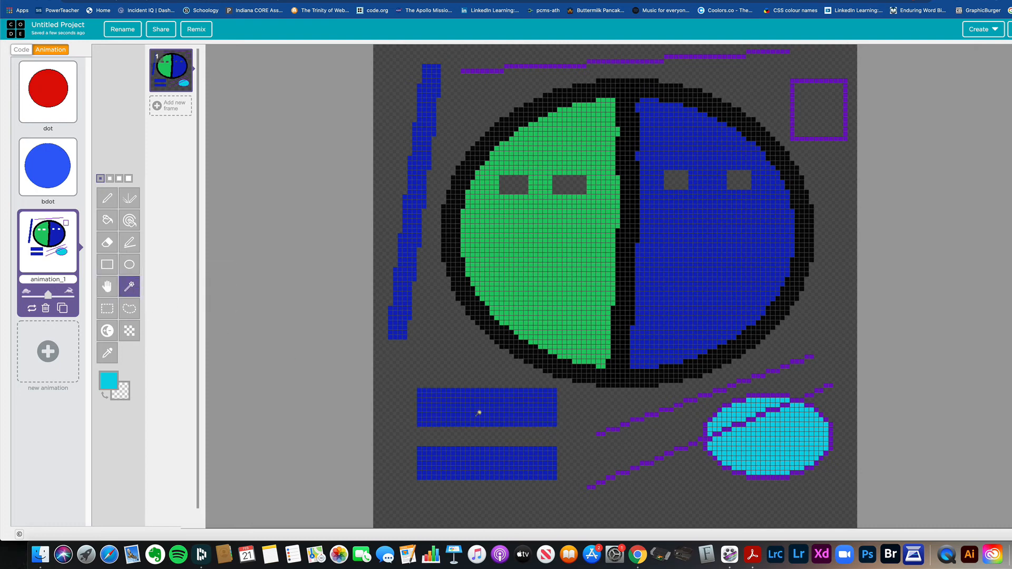
left_click(466, 405)
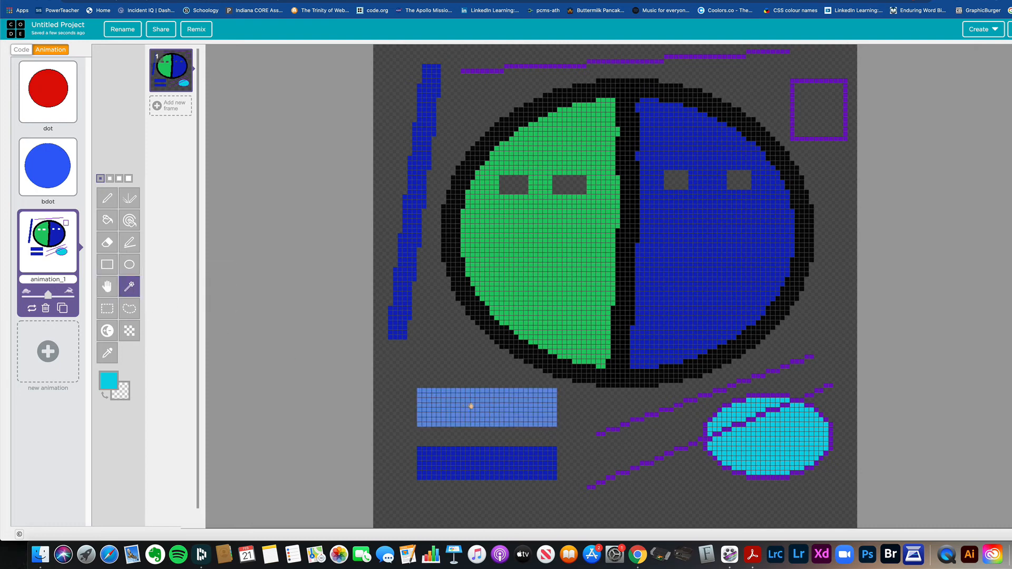
left_click_drag(471, 406, 662, 503)
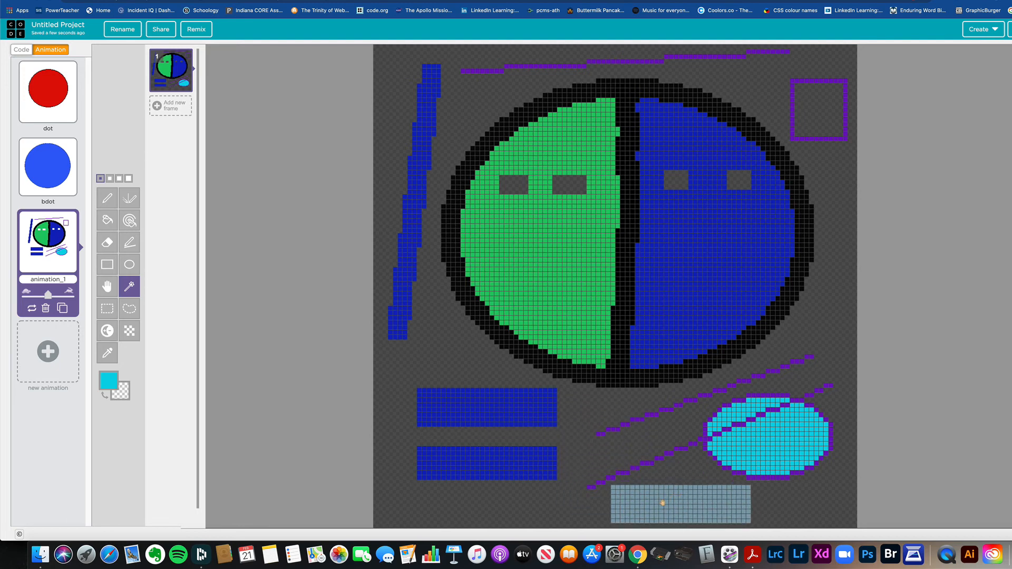
key("Escape")
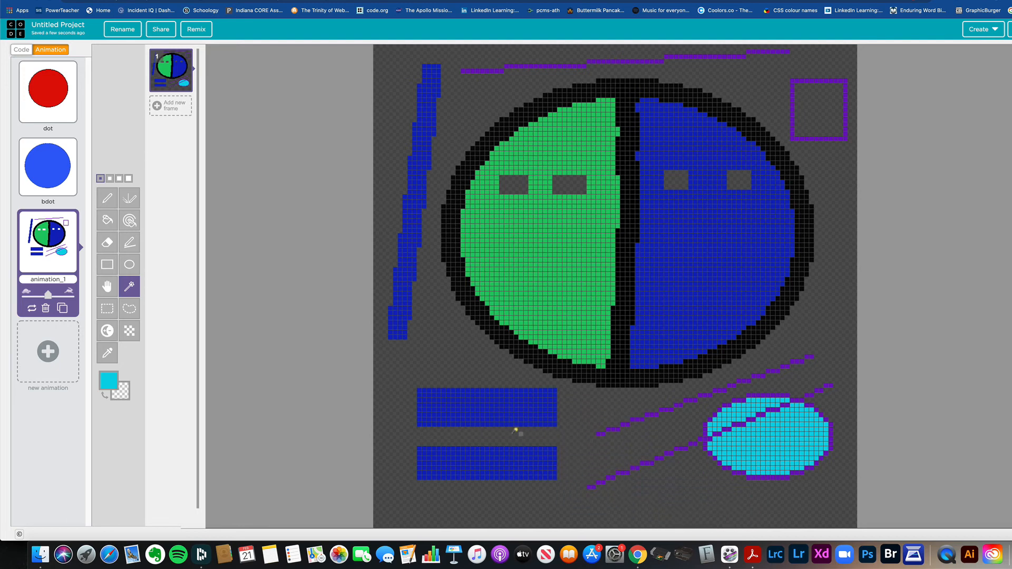
Step: Select the upper blue rectangle by its shape, shift the selection below the diagonal lines, and clear the rectangle's pixels
left_click(481, 408)
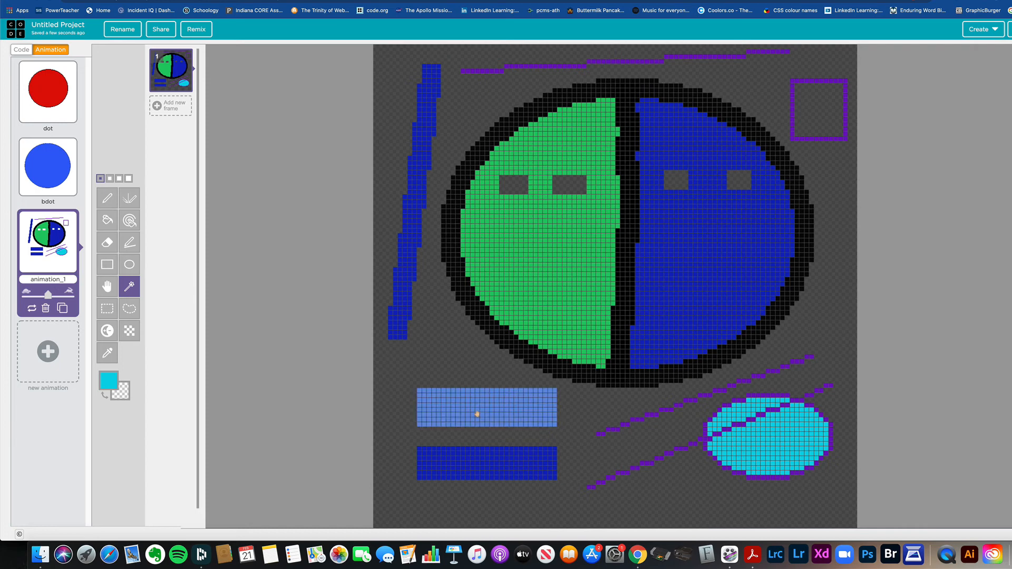
left_click_drag(484, 410, 662, 507)
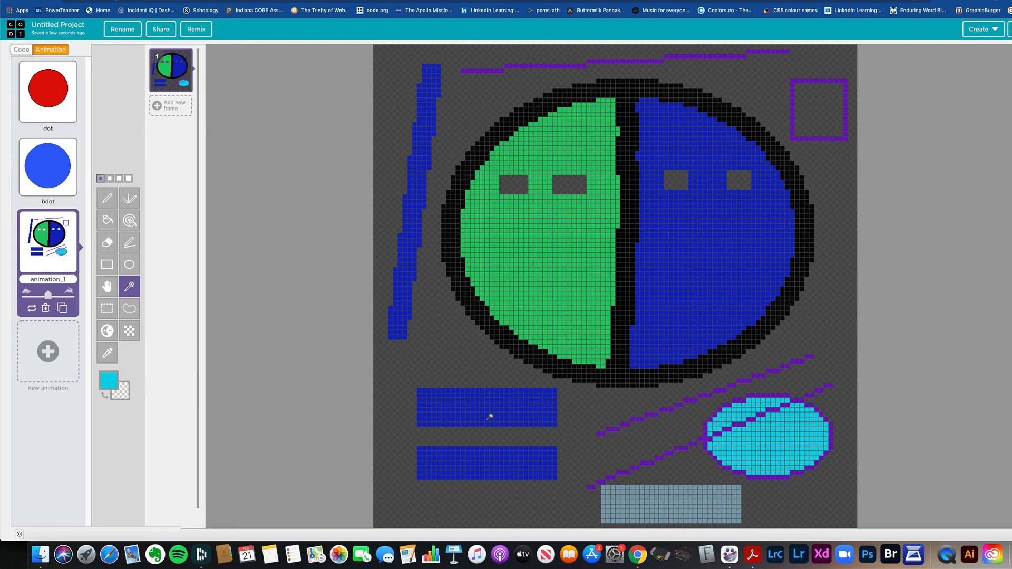
key("Delete")
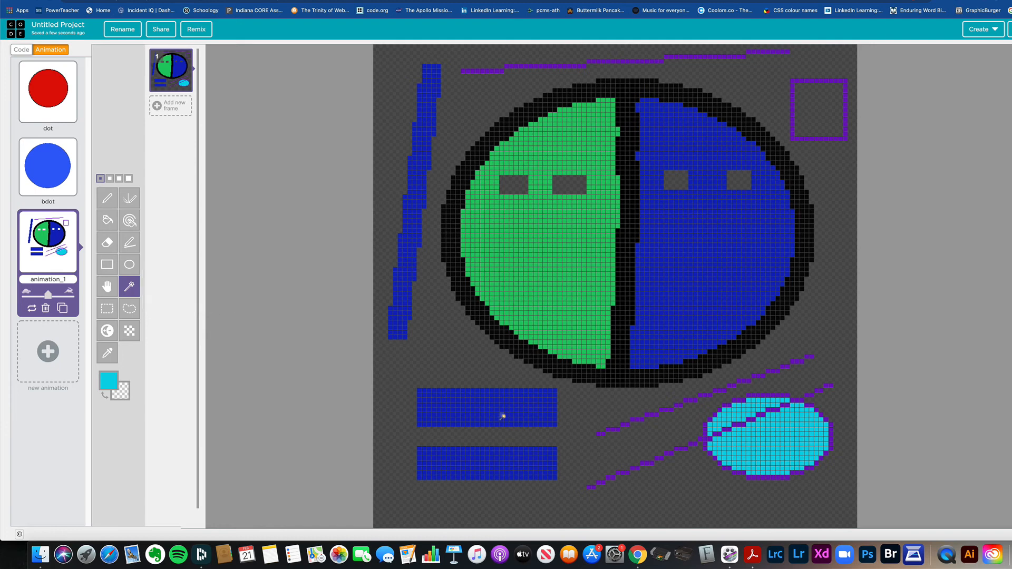
left_click_drag(492, 410, 676, 501)
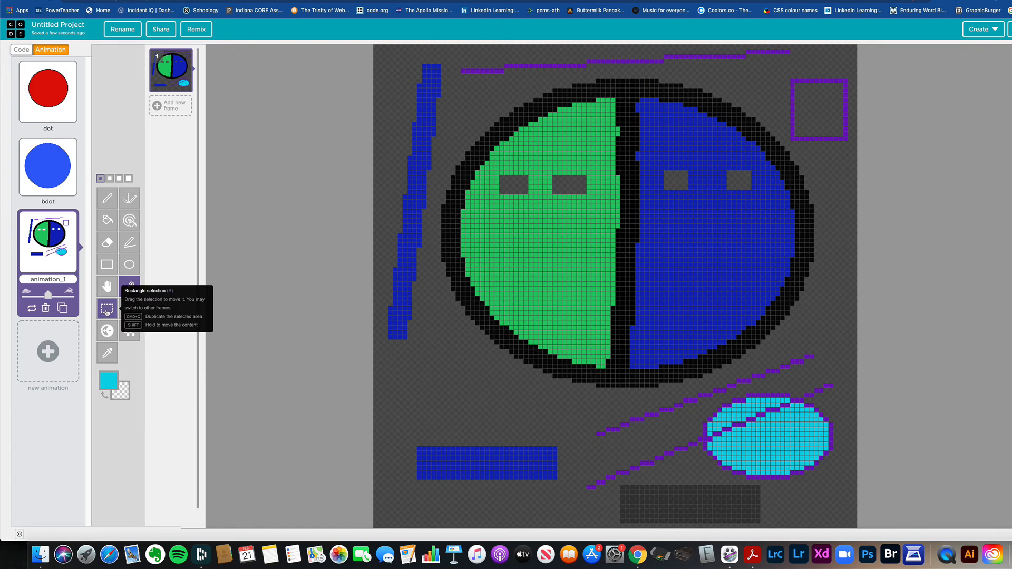
Step: Make a rectangular selection over the left end of the remaining blue rectangle, then discard it
left_click(107, 311)
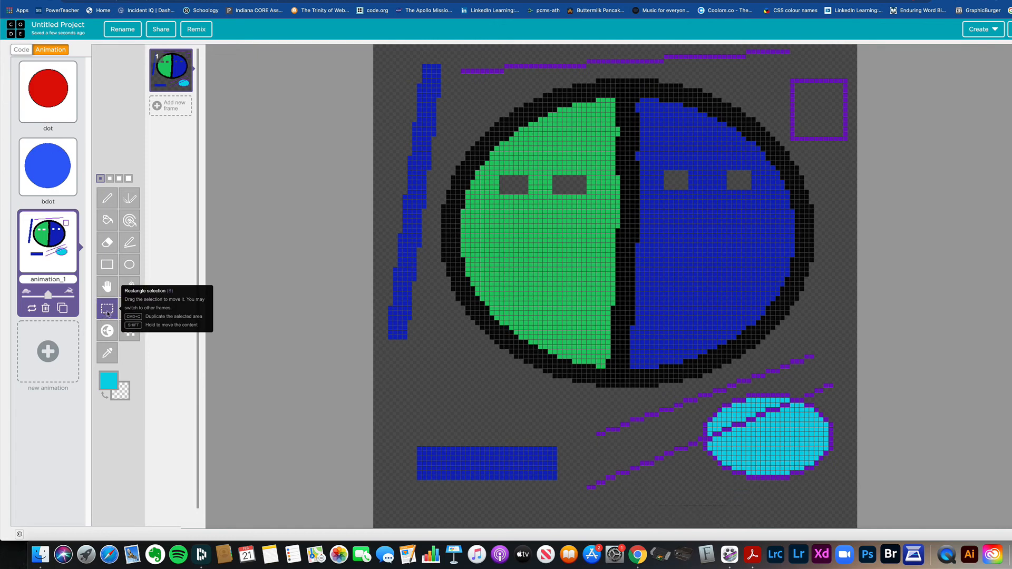
left_click_drag(394, 428, 428, 470)
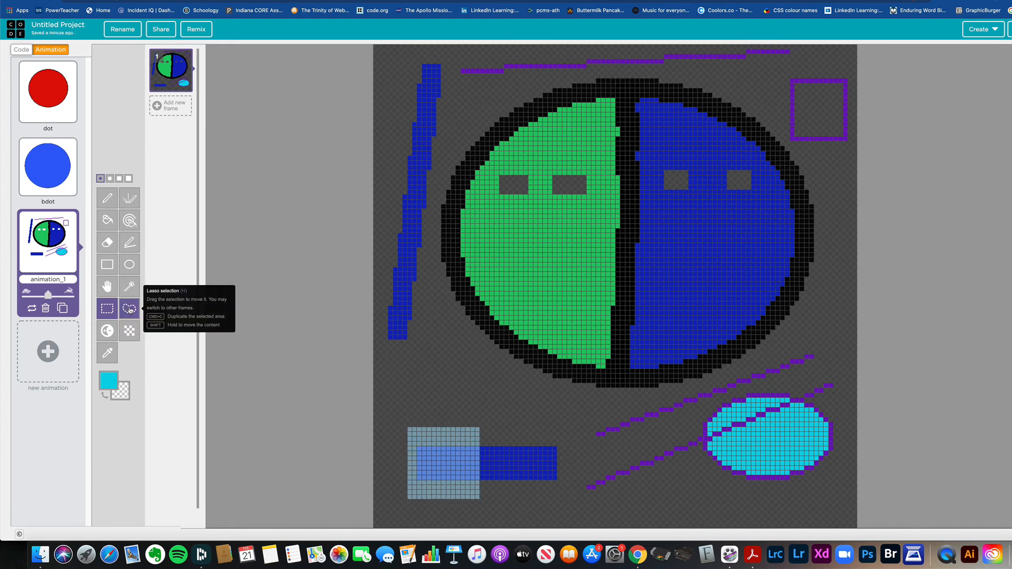
left_click(130, 311)
left_click(106, 309)
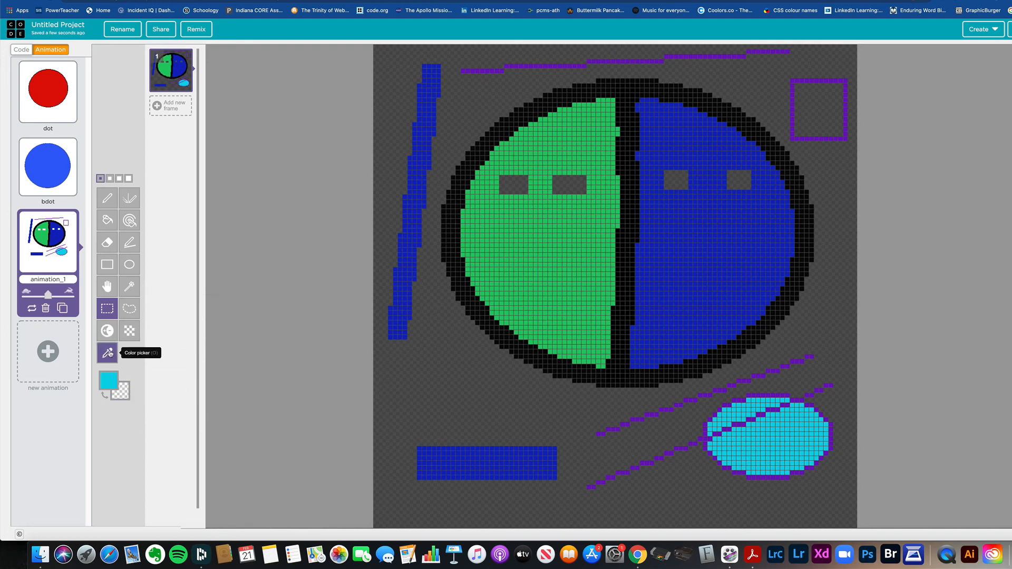
Step: Sample the green from the ellipse's left half and draw a flat green oval outline above the remaining blue rectangle
left_click(108, 353)
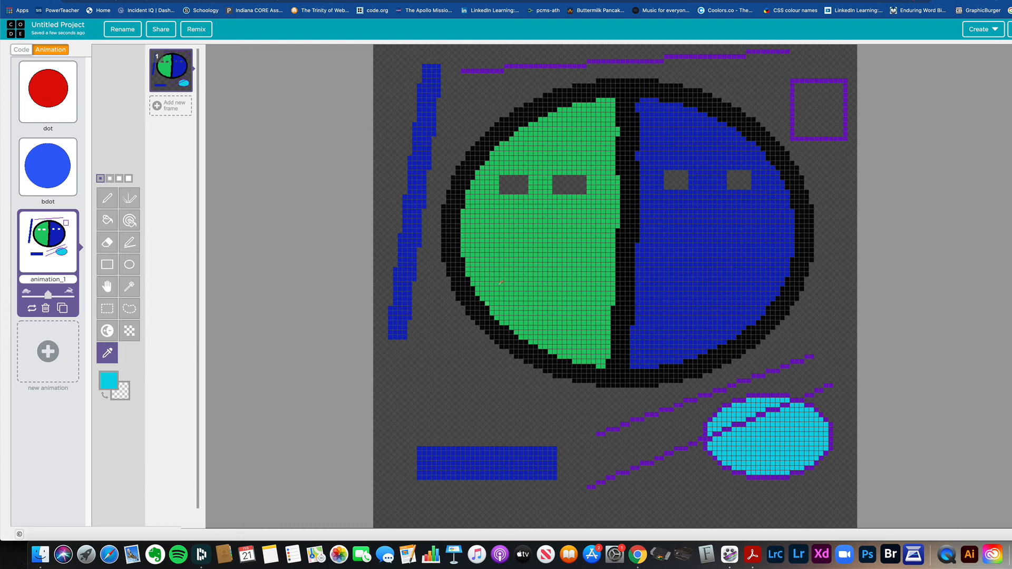
left_click(526, 250)
left_click(129, 264)
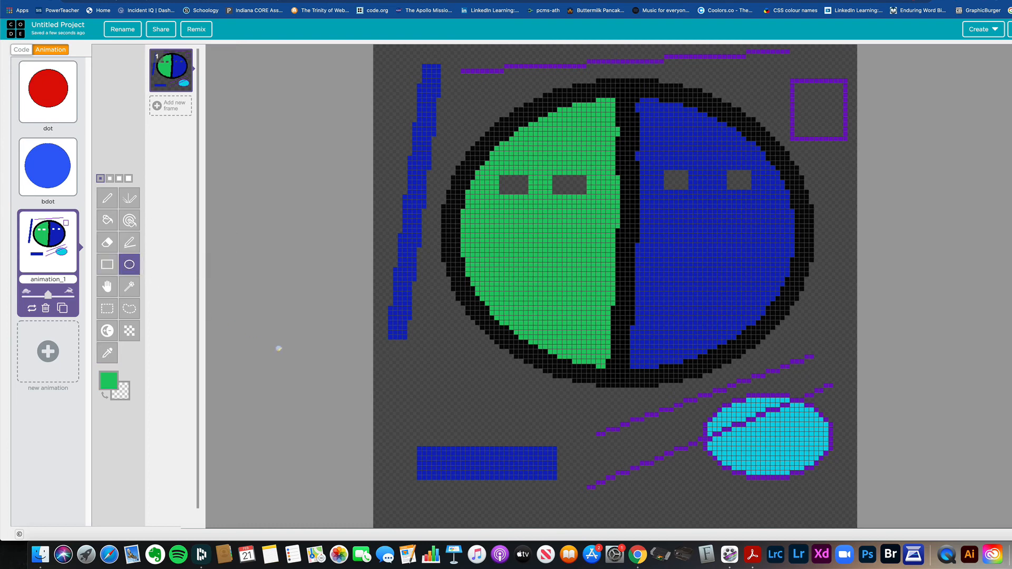
left_click_drag(390, 369, 519, 417)
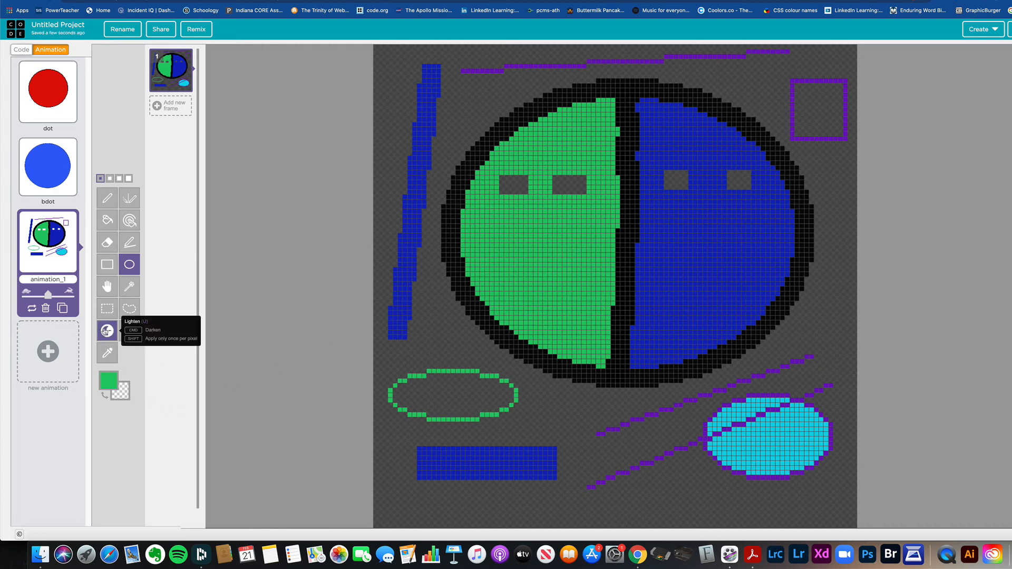
Step: Lighten patches of pixels inside the remaining blue rectangle
left_click(106, 331)
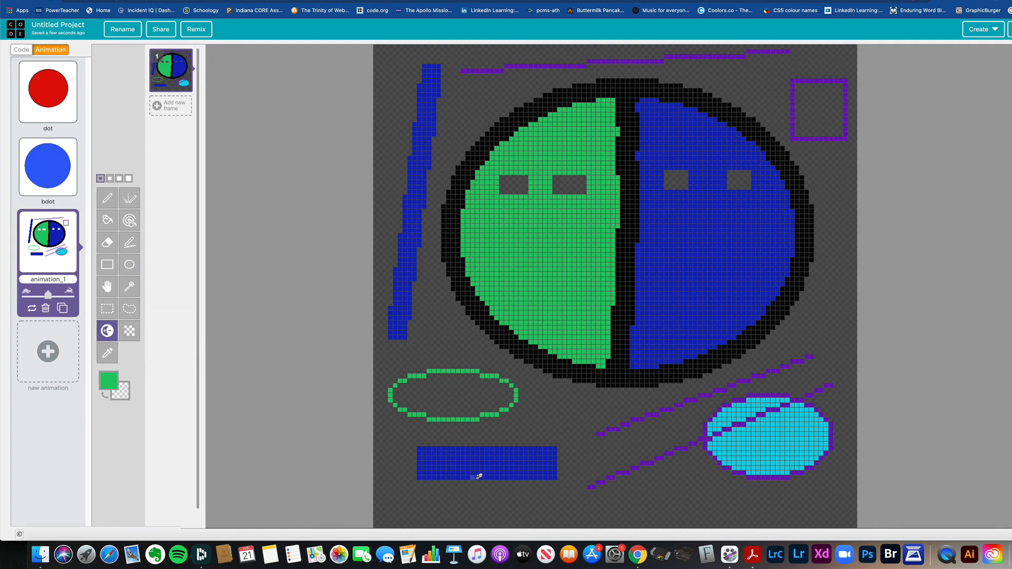
mouse_move(479, 477)
left_mouse_down()
mouse_move(493, 464)
mouse_move(452, 455)
mouse_move(506, 451)
mouse_move(527, 465)
mouse_move(431, 469)
mouse_move(459, 454)
mouse_move(519, 456)
mouse_move(513, 461)
left_mouse_up()
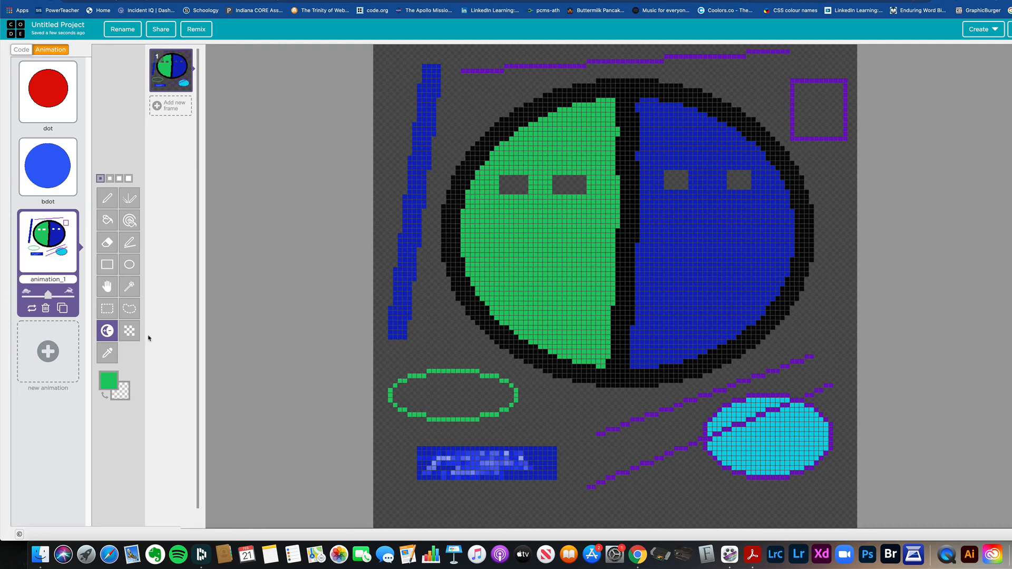
Step: Dither green checkerboard pixels over the lightened area of the blue rectangle below the green oval
left_click(130, 330)
mouse_move(511, 475)
left_mouse_down()
mouse_move(531, 460)
mouse_move(523, 449)
mouse_move(464, 455)
mouse_move(511, 457)
mouse_move(449, 446)
mouse_move(468, 453)
mouse_move(427, 472)
left_mouse_up()
Step: Dither red pixels over the patterned blue rectangle and draw a dithered red mouth outline on the large ellipse's green half
left_click(109, 379)
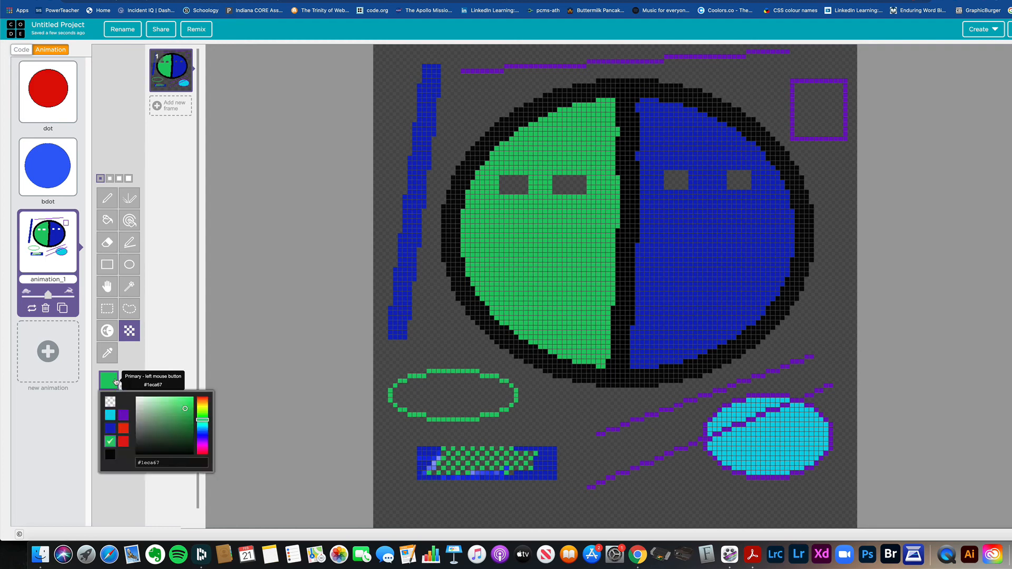
left_click(123, 428)
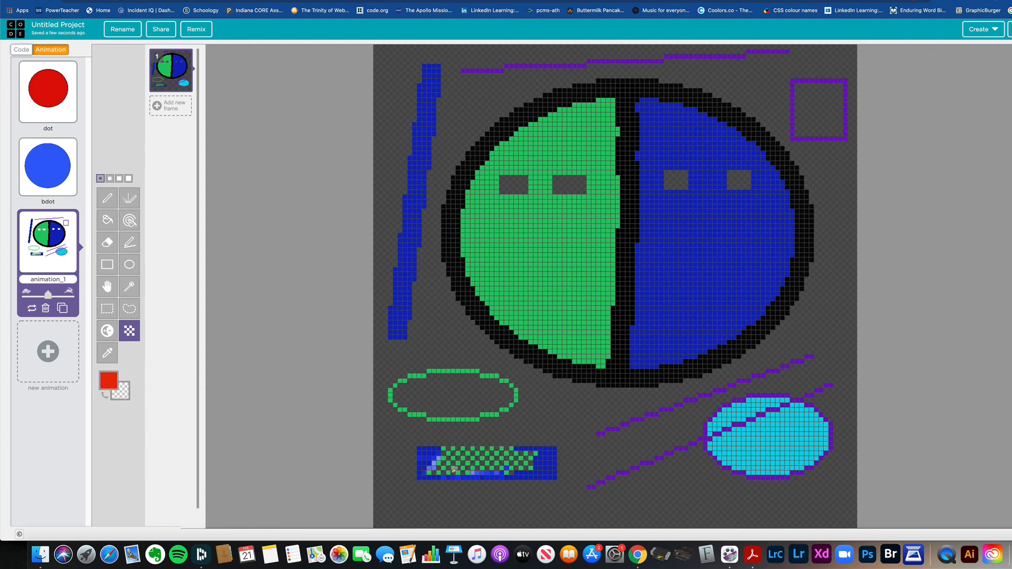
mouse_move(458, 456)
left_mouse_down()
mouse_move(417, 454)
mouse_move(520, 453)
mouse_move(481, 448)
mouse_move(445, 468)
mouse_move(480, 475)
mouse_move(427, 471)
mouse_move(423, 459)
left_mouse_up()
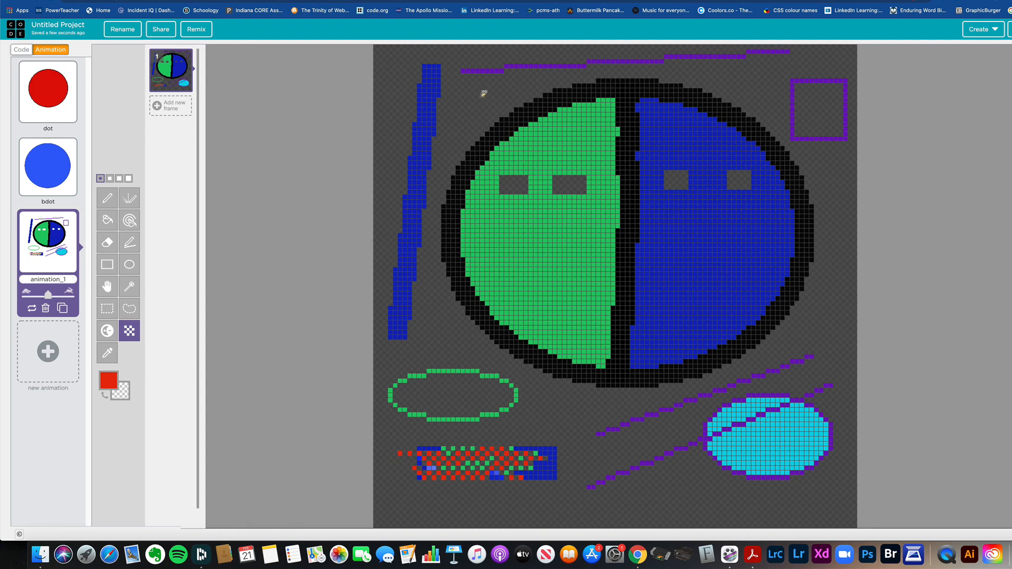
mouse_move(496, 234)
left_mouse_down()
mouse_move(572, 241)
mouse_move(570, 288)
mouse_move(502, 235)
left_mouse_up()
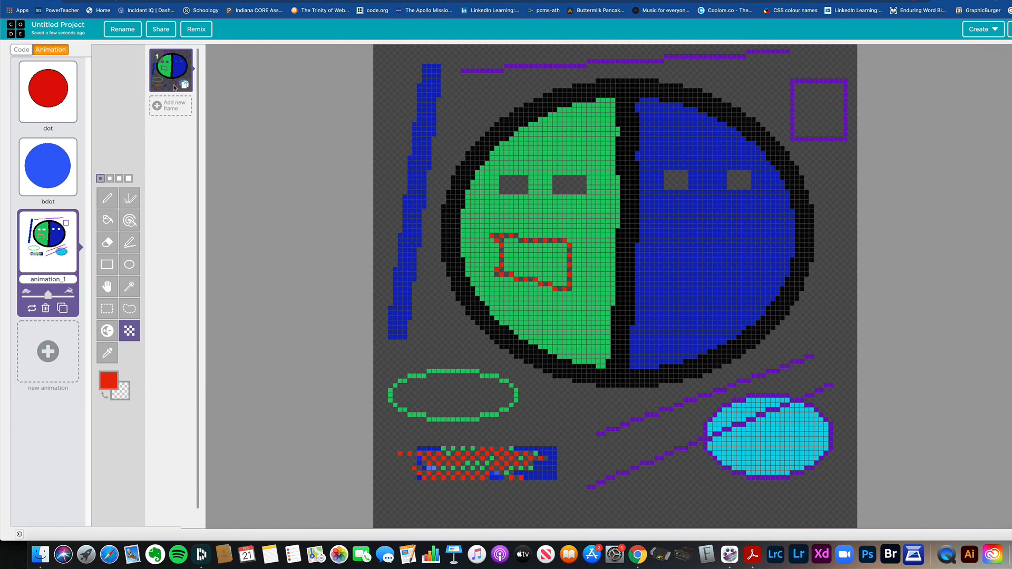
Step: View the cap, hulk and iron sprite drawings in the 08 make sprite demo project
left_click(53, 170)
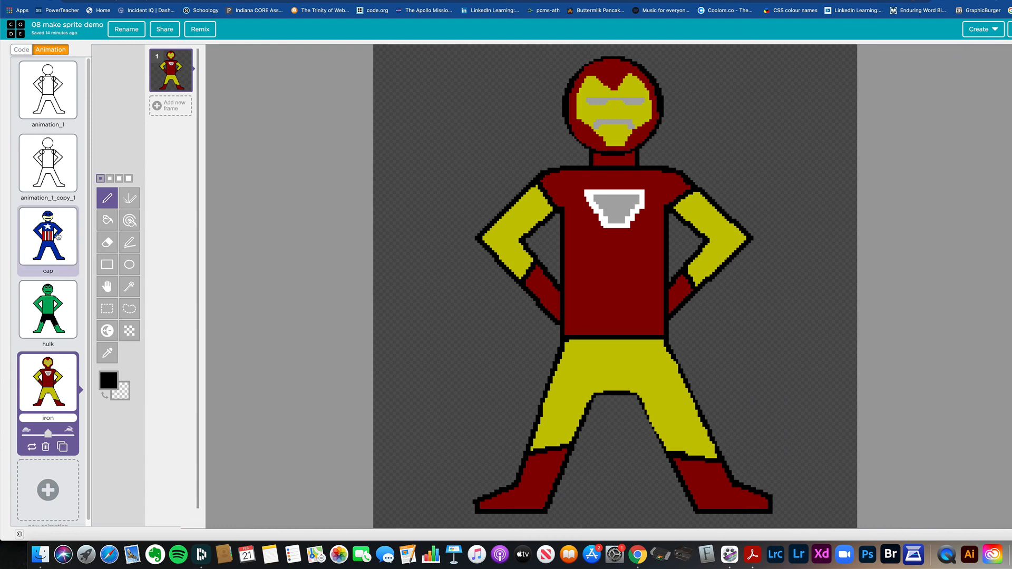
left_click(48, 243)
left_click(49, 322)
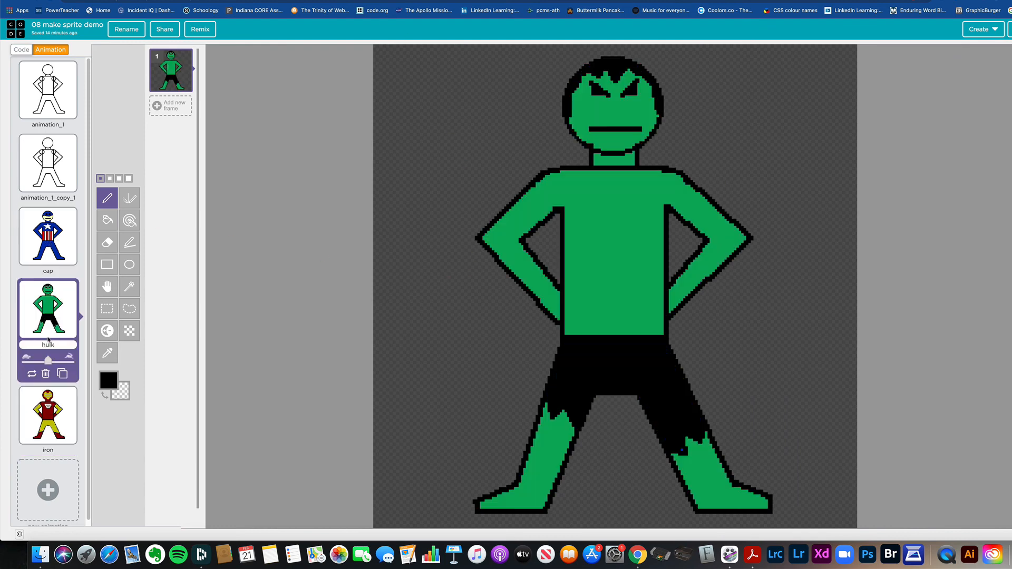
left_click(53, 401)
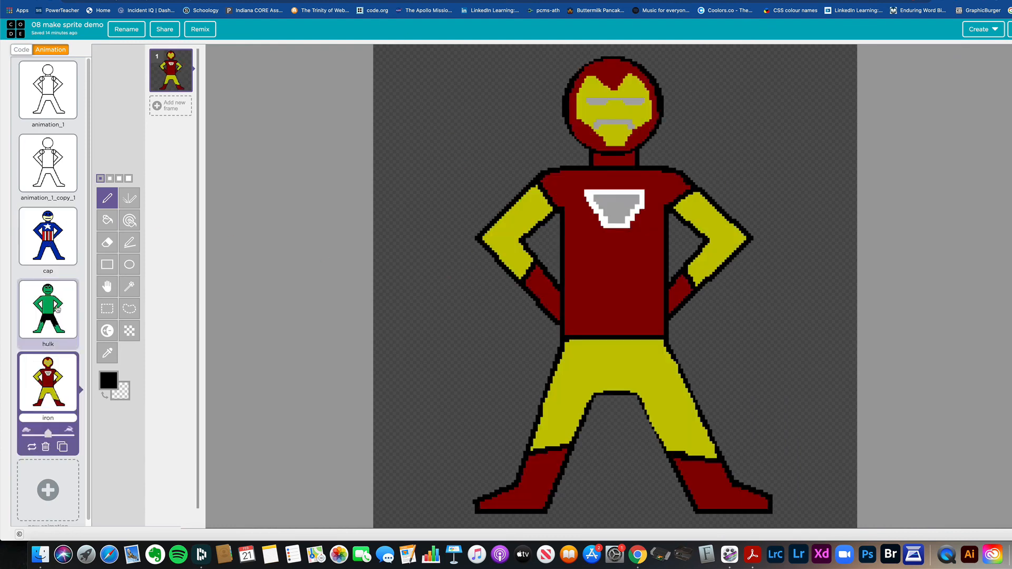
left_click(60, 318)
left_click(42, 246)
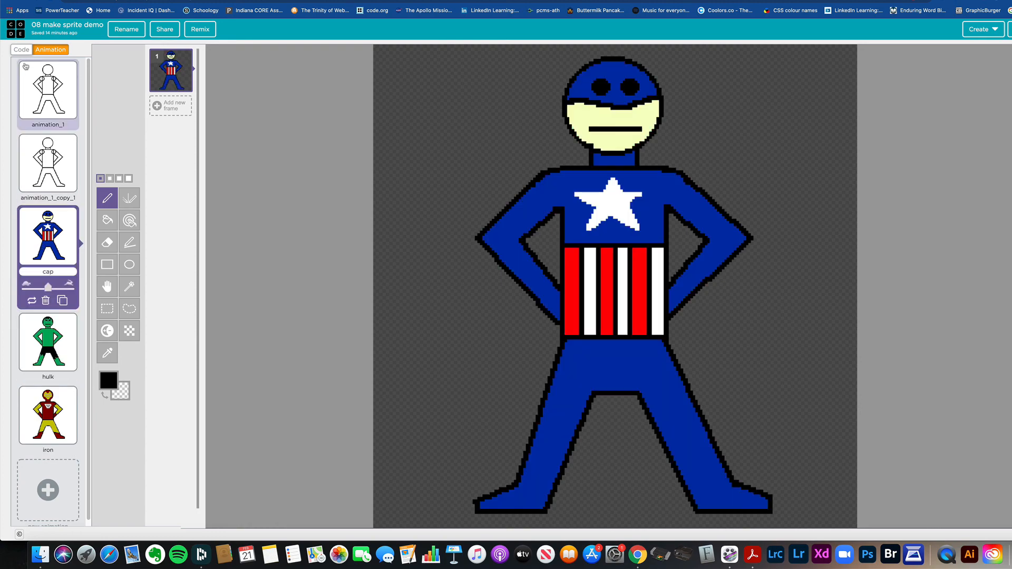
Step: Run the demo project's code and examine its text-drawing lines 9 to 14 and the drawSprites line
left_click(22, 50)
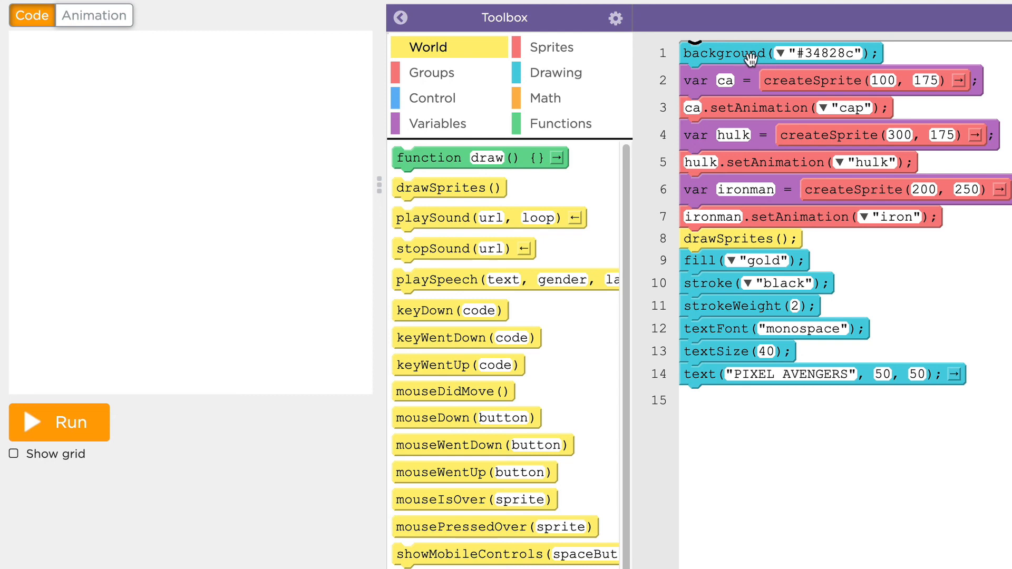
left_click(66, 426)
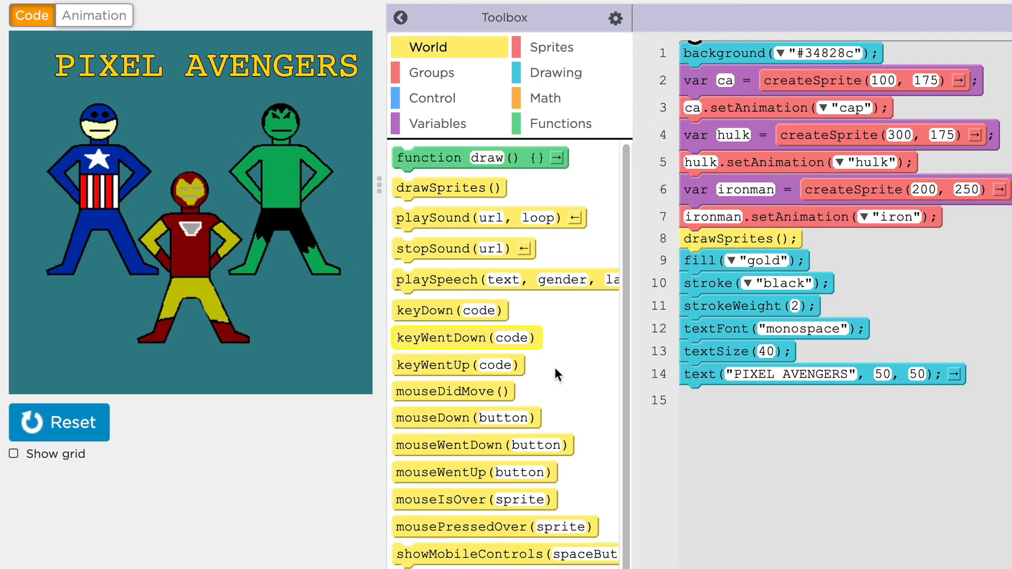
left_click_drag(751, 419, 696, 264)
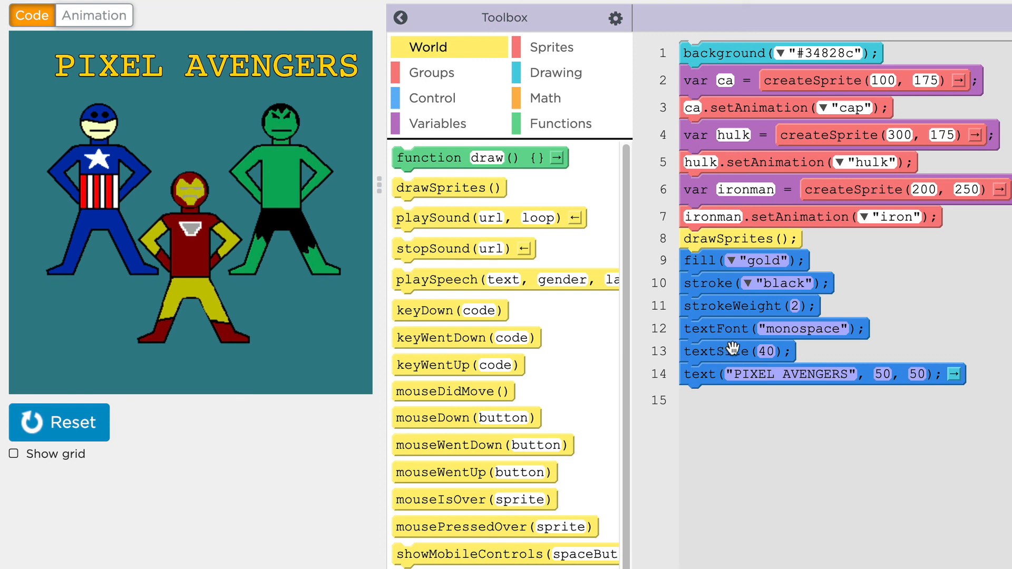
left_click_drag(815, 236, 721, 243)
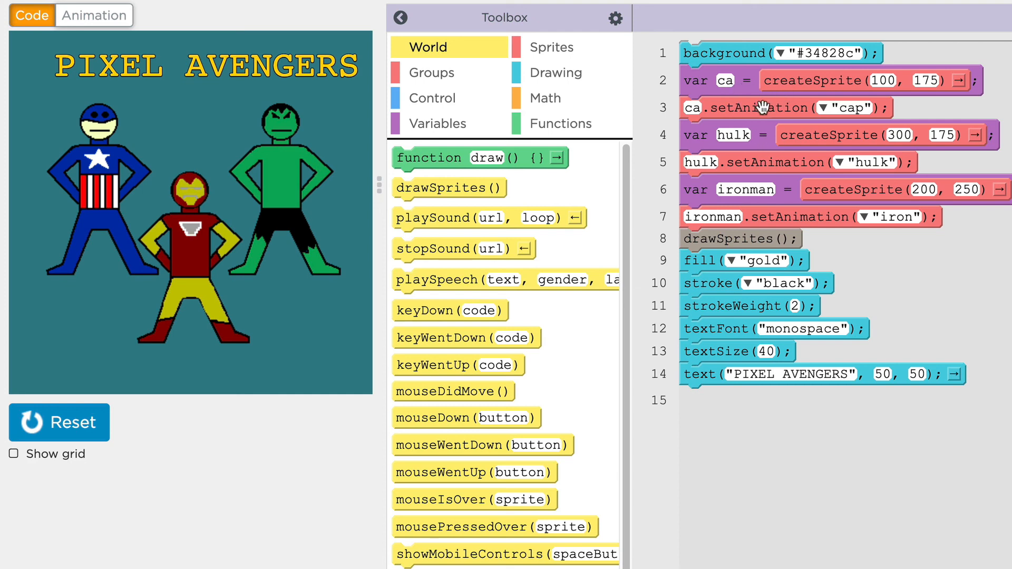
Step: Examine the ca sprite's variable name and the animation choices in its setAnimation line
left_click(725, 80)
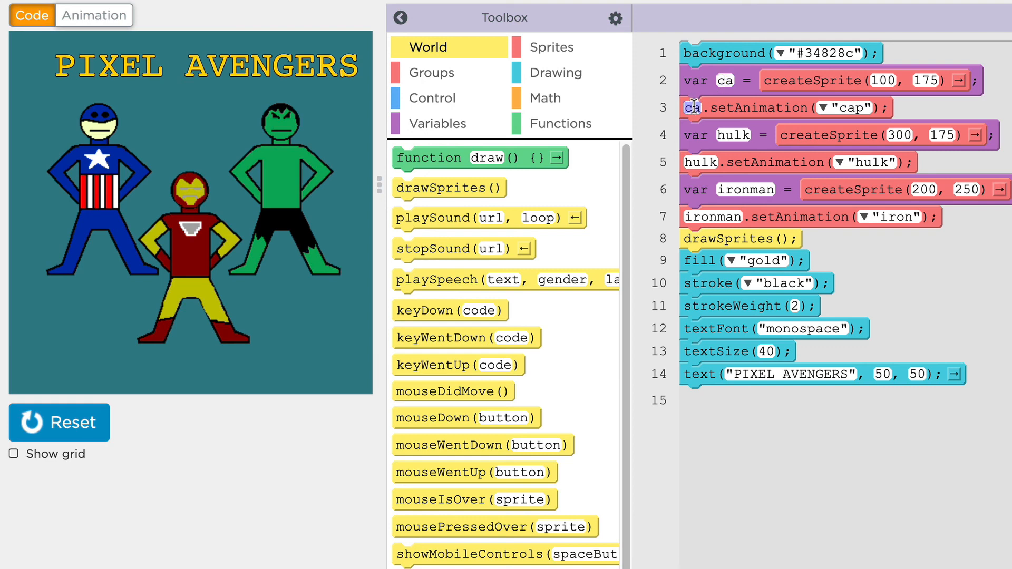
left_click(824, 111)
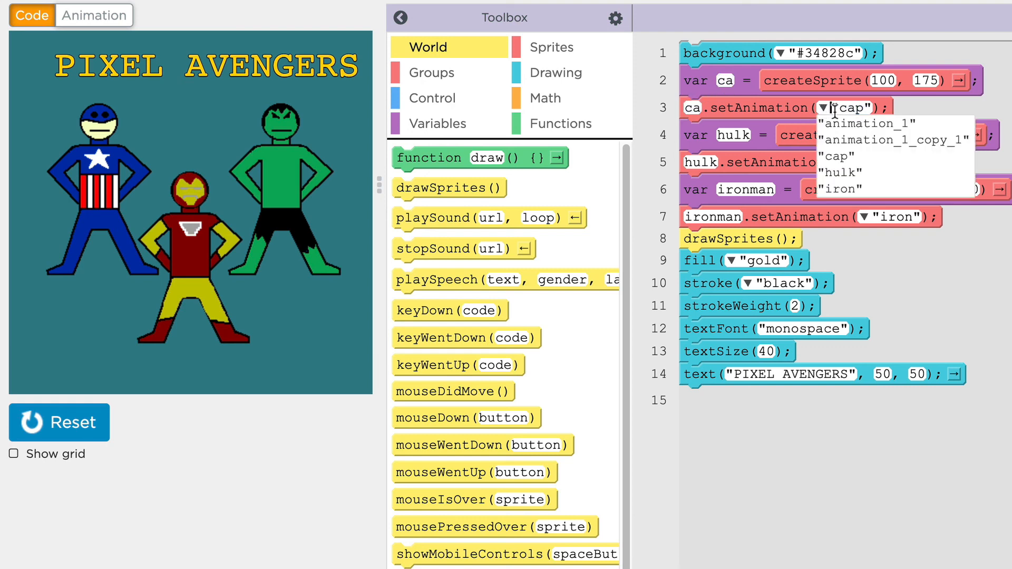
left_click(851, 108)
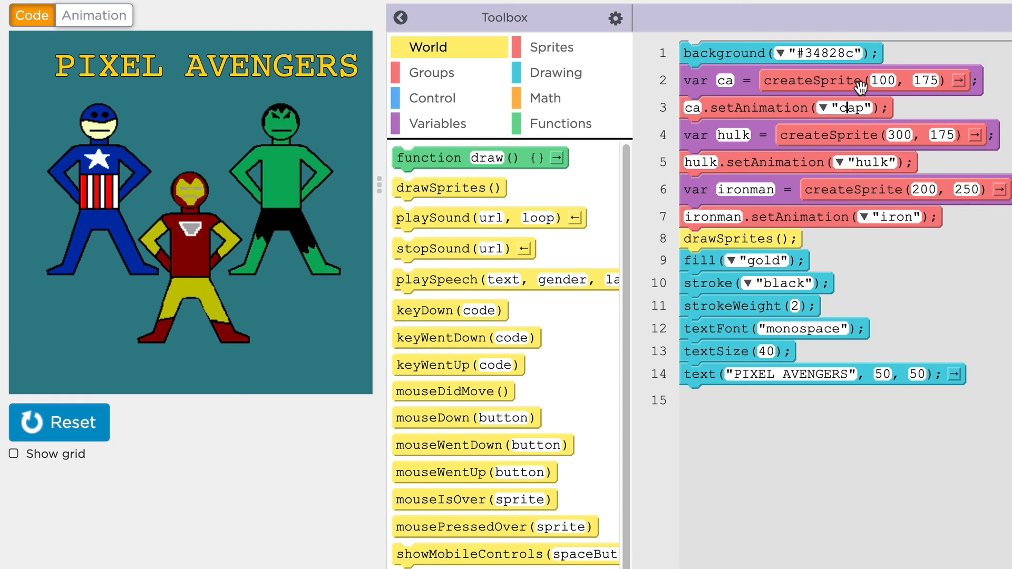
Step: Examine the x and y coordinates in the createSprite lines for the ca, hulk and ironman sprites
left_click(886, 82)
left_click(926, 80)
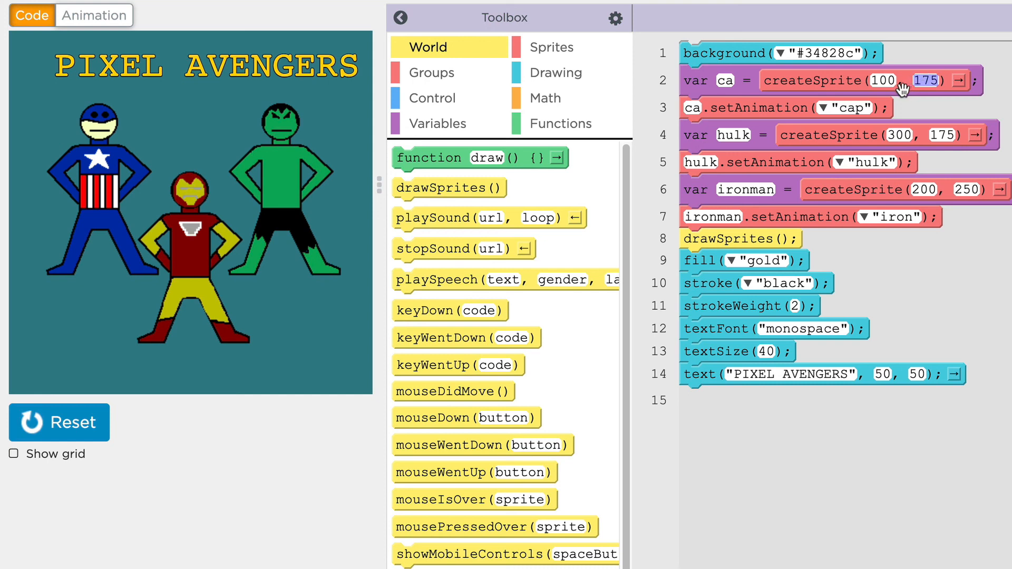
left_click(883, 81)
left_click(927, 80)
left_click(899, 135)
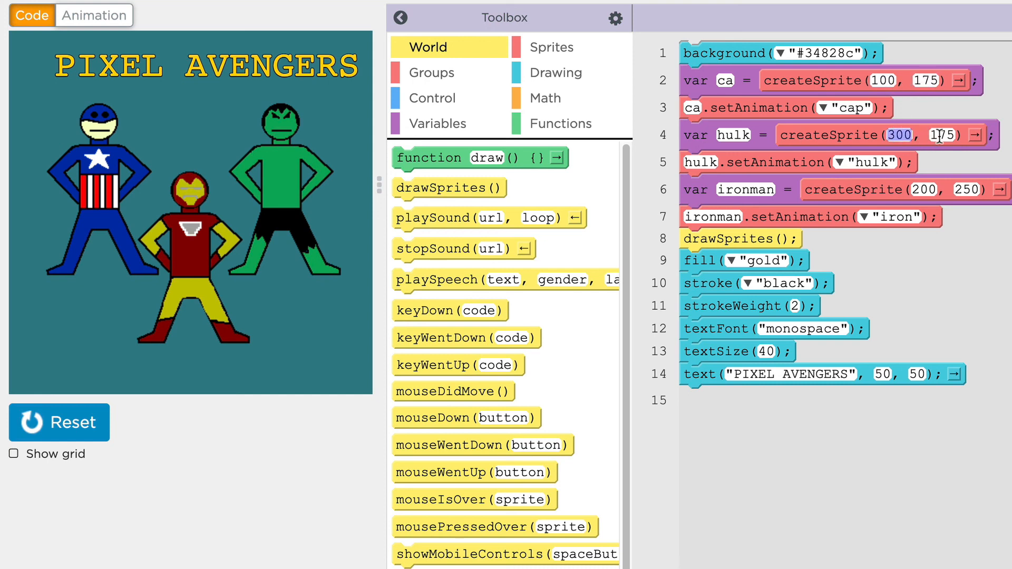
left_click(943, 135)
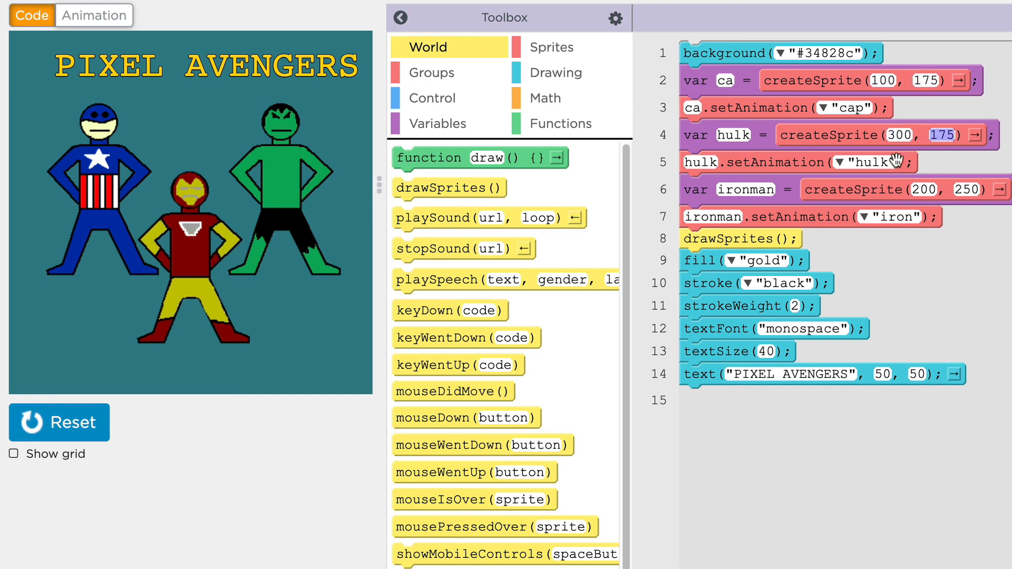
left_click(924, 189)
left_click(973, 193)
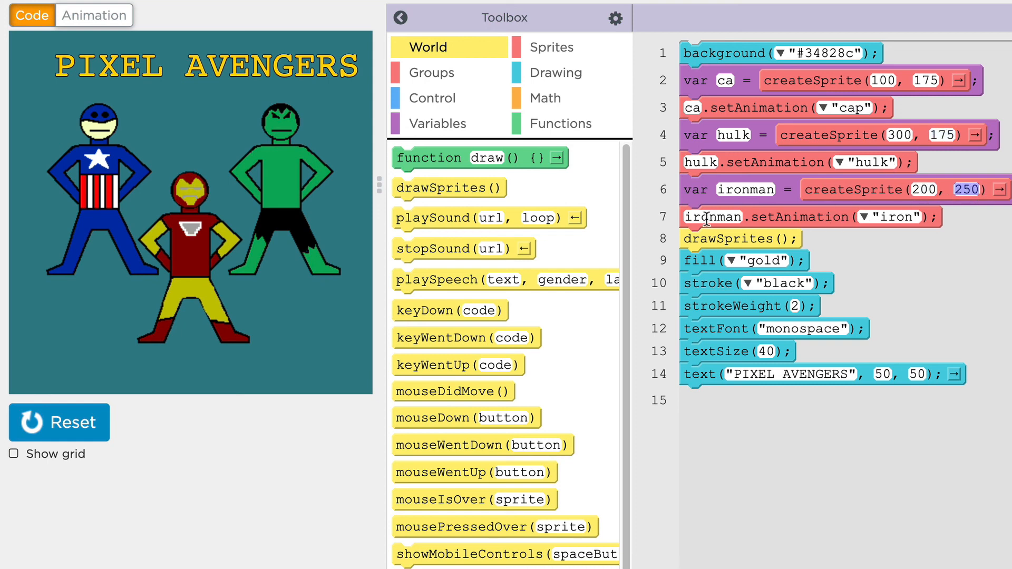